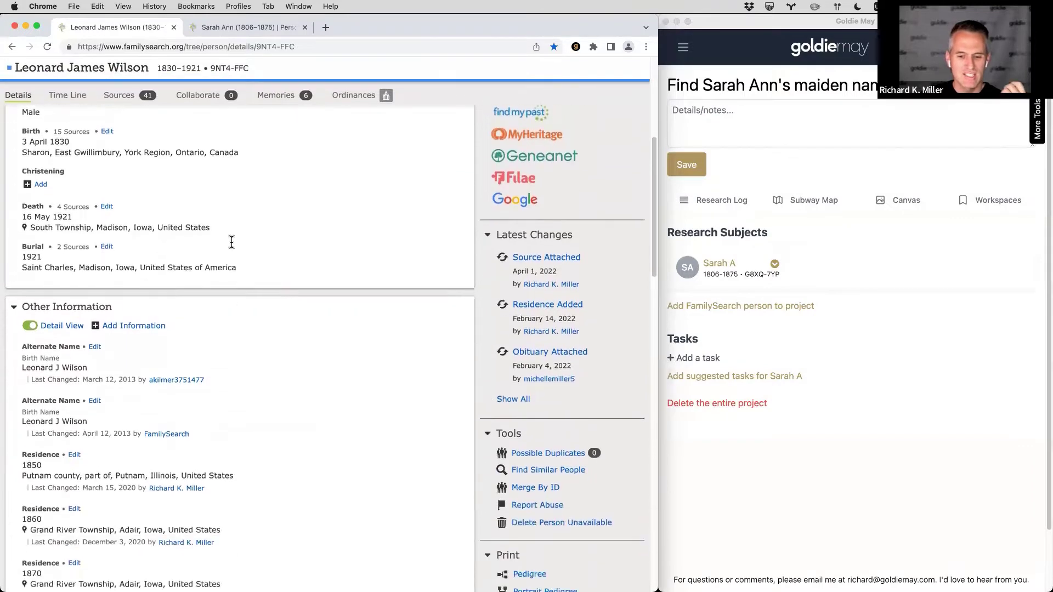
Review the son's residences and family members, and open his mother's person page in a separate tab
scroll(249, 264, "down", 10)
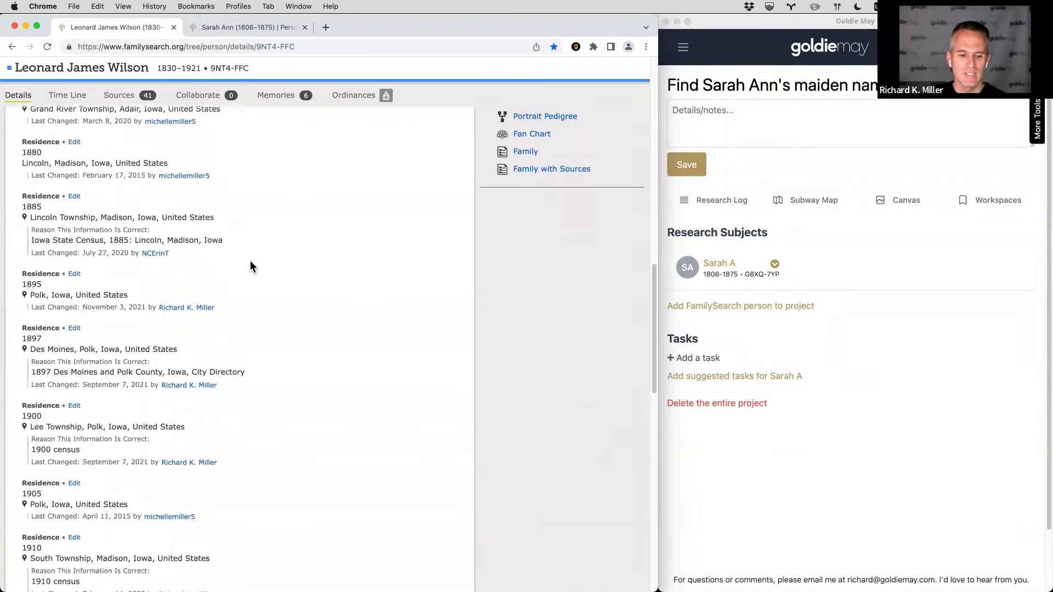
scroll(252, 264, "down", 3)
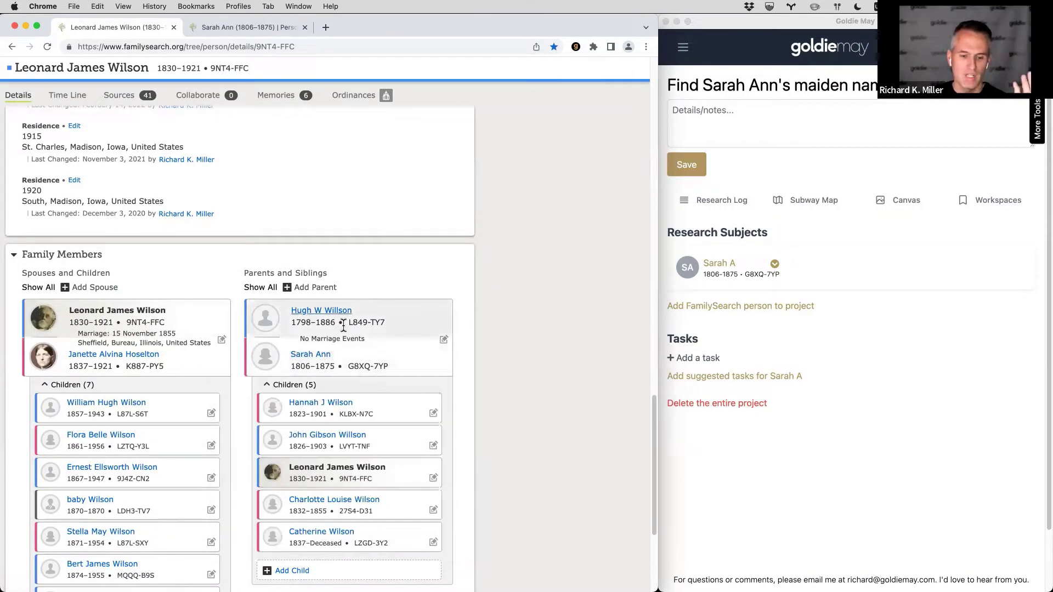
left_click(306, 355, "super")
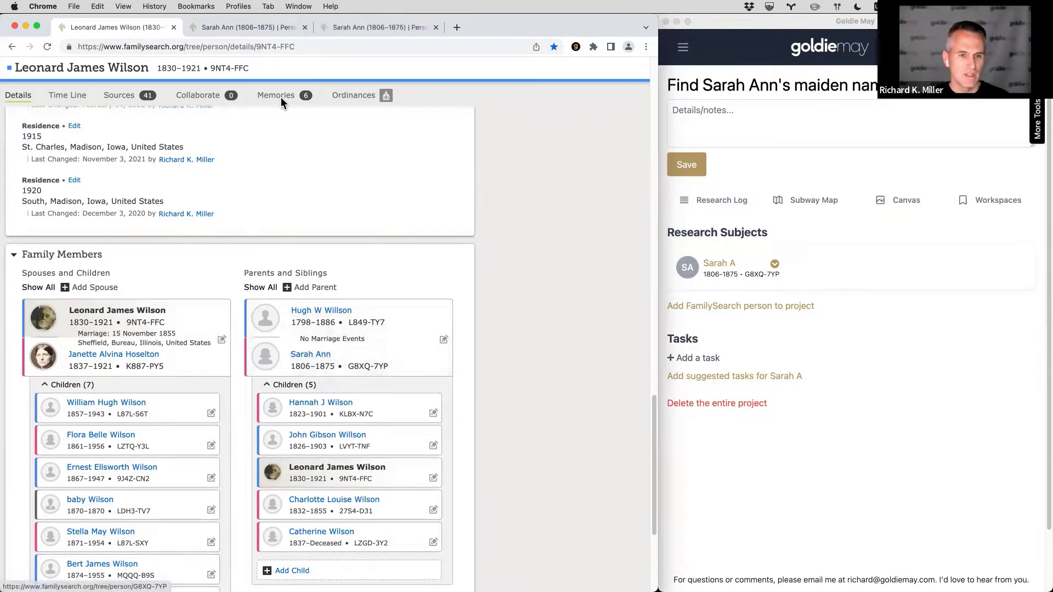
Open the mother's list of attached sources and examine the indexed household details of the 1850 United States Census source
left_click(257, 25)
left_click(122, 205)
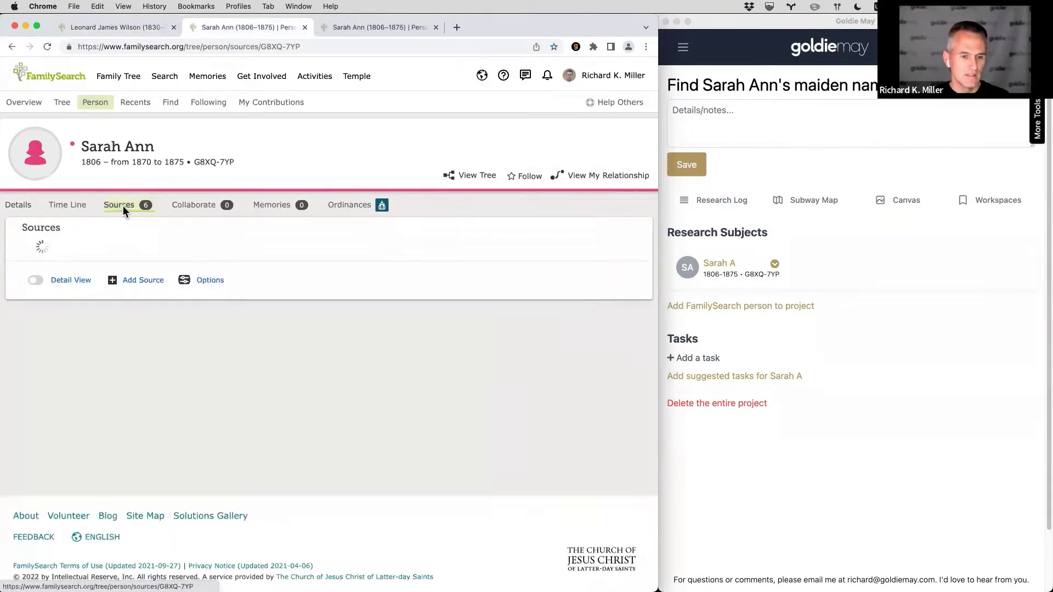
left_click(207, 311)
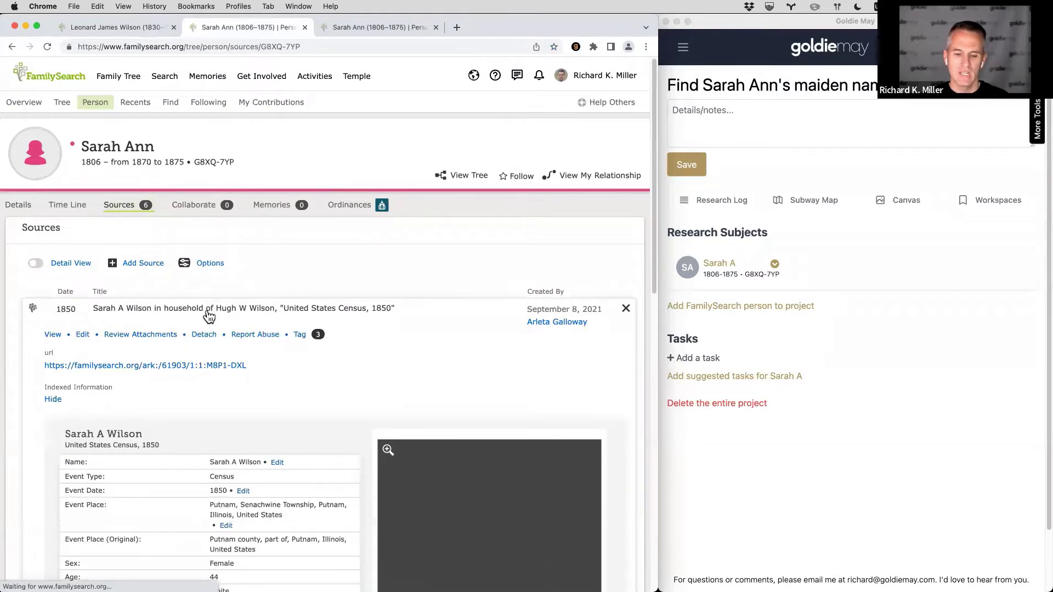
scroll(208, 312, "down", 5)
scroll(212, 327, "down", 2)
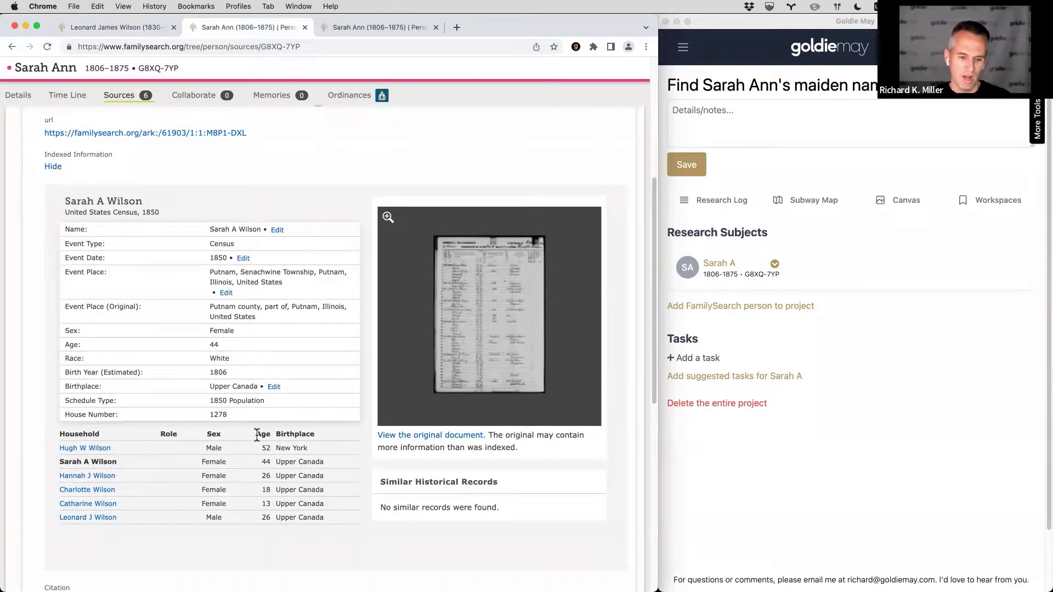
scroll(256, 368, "up", 2)
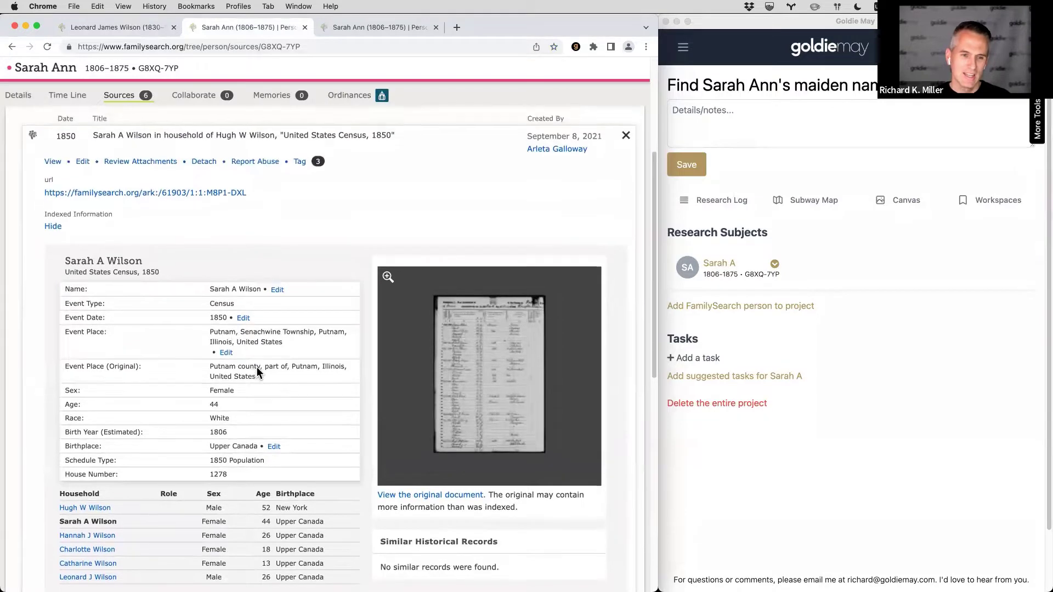
left_click(196, 141)
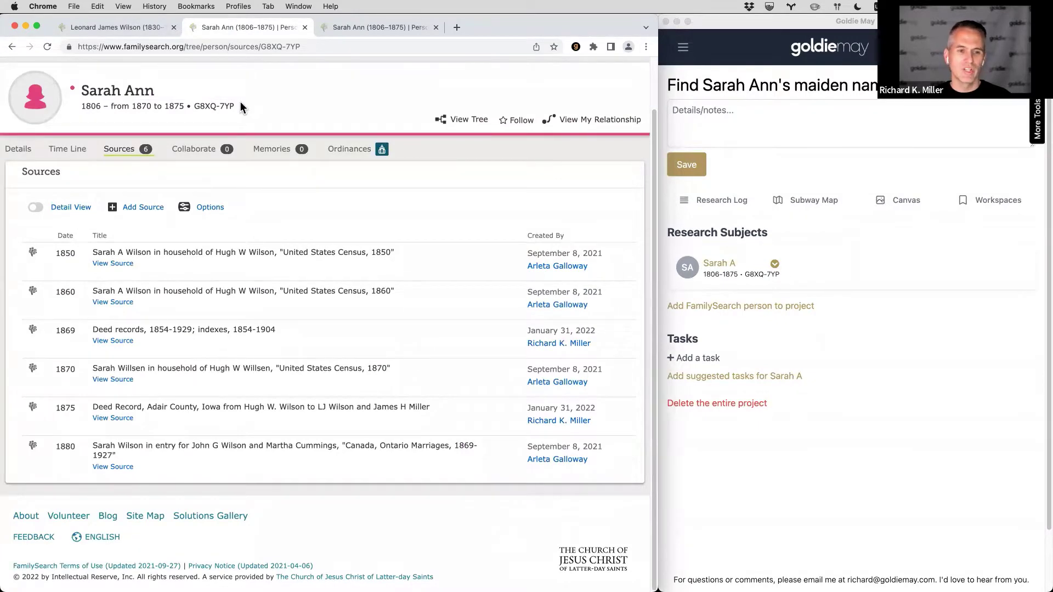
scroll(241, 106, "up", 2)
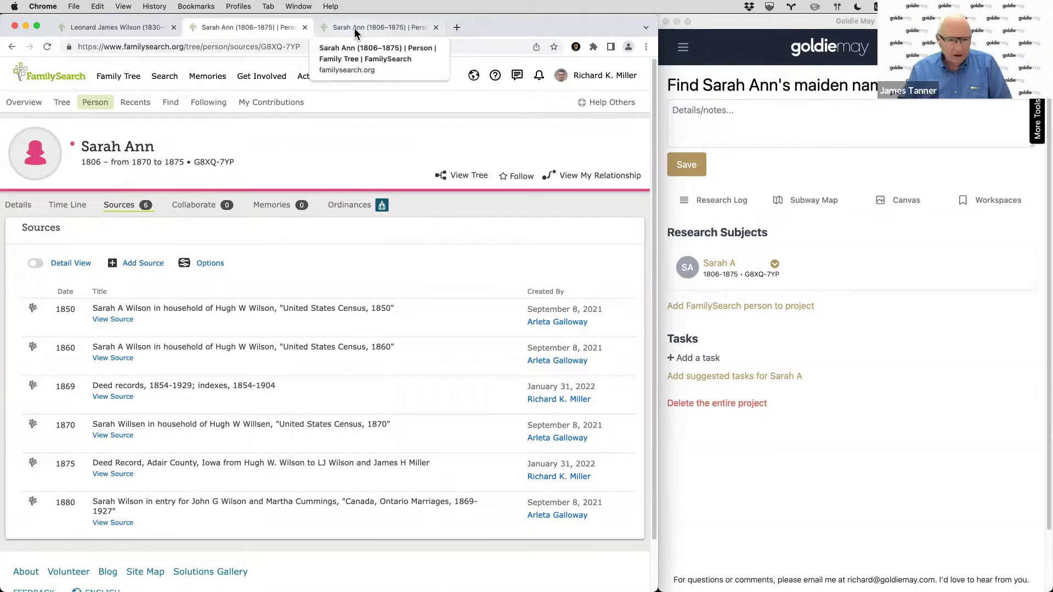
Show the mother's details and examine the sources tagged to her birth and death
left_click(141, 33)
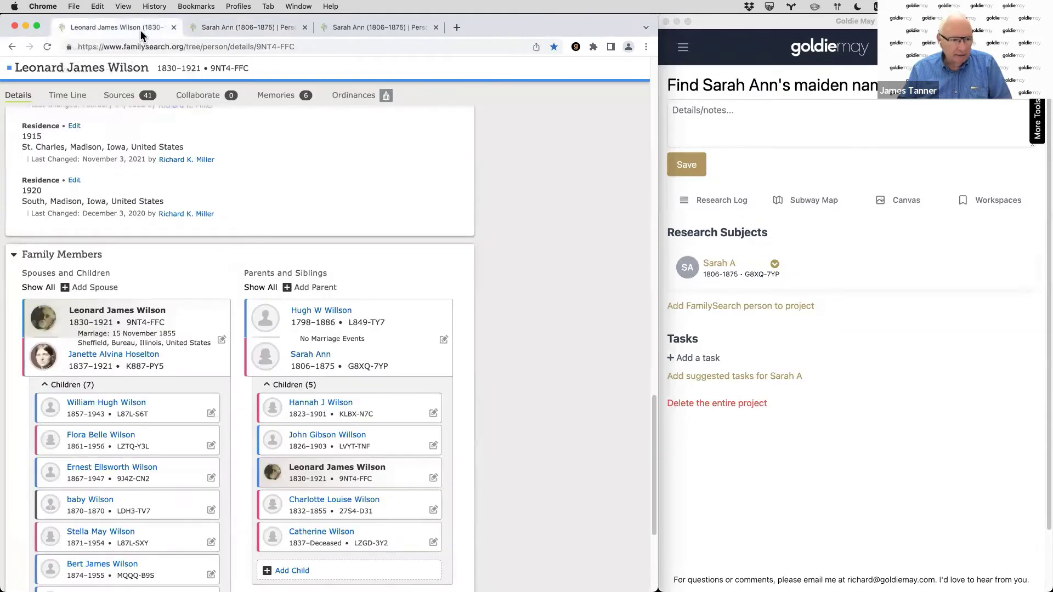
left_click(231, 31)
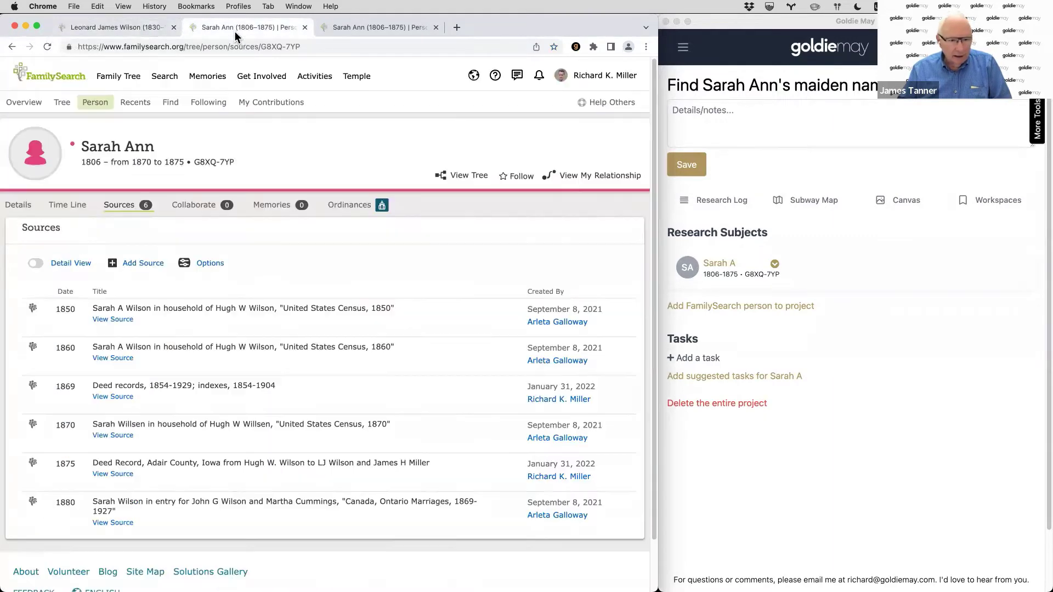
left_click(31, 213)
scroll(137, 228, "down", 3)
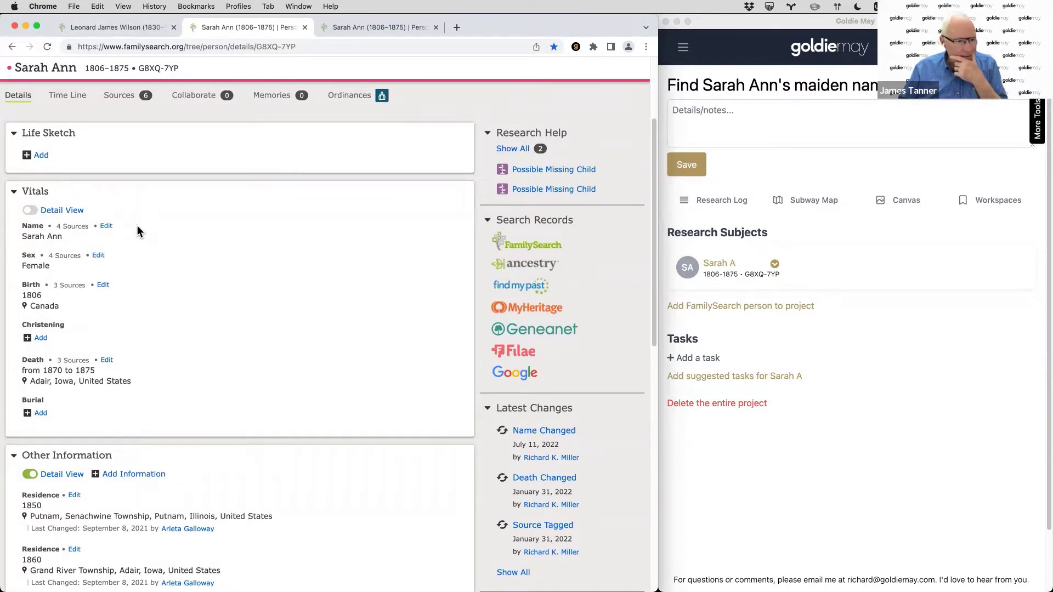
left_click(67, 285)
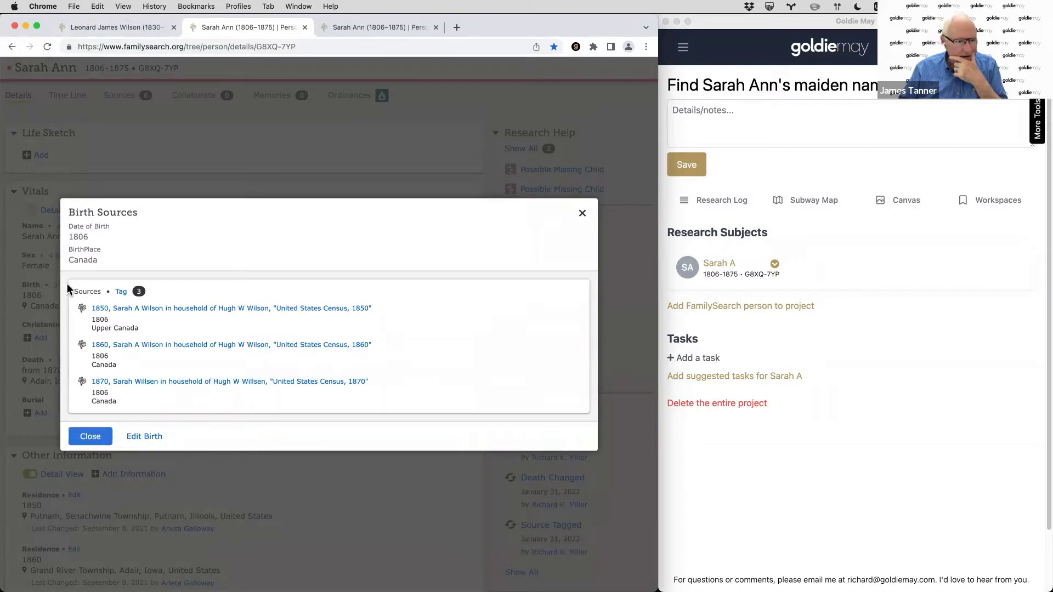
left_click(582, 215)
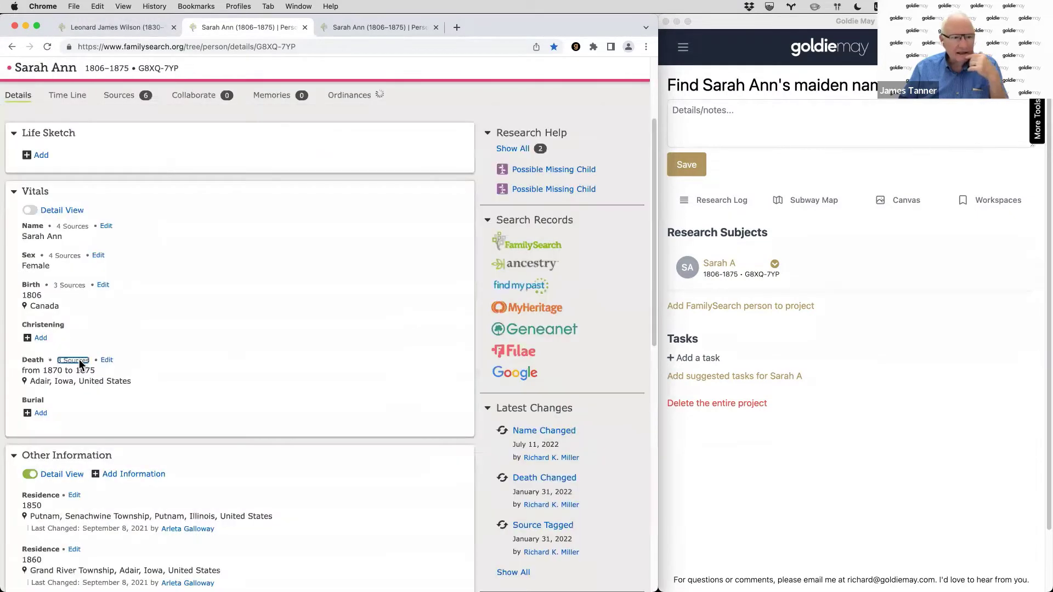
left_click(79, 360)
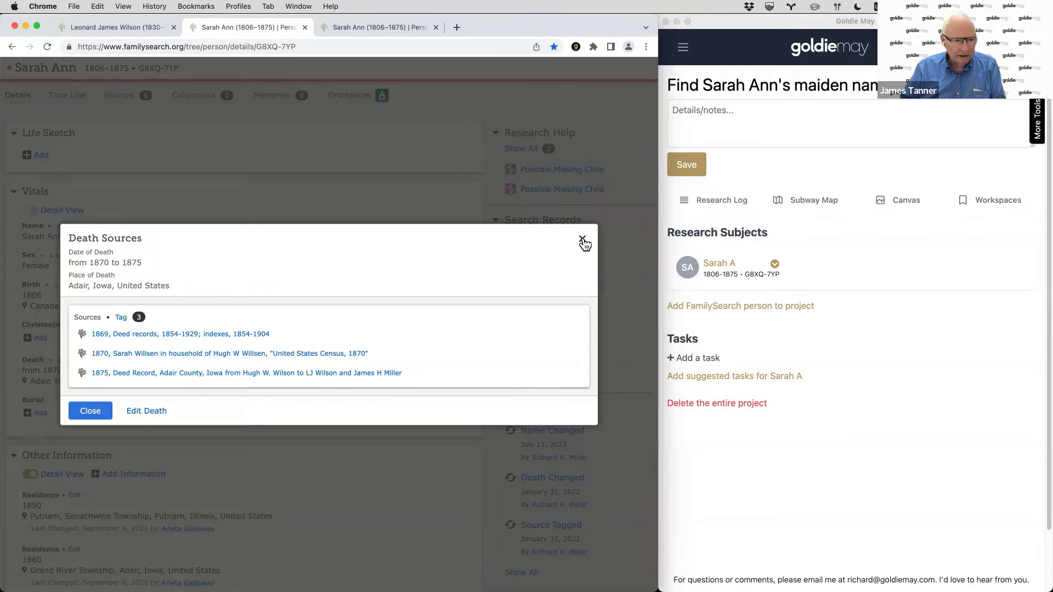
left_click(584, 242)
Return to the mother's sources and review the 1850 census entry from its indexed information through its citation
left_click(119, 95)
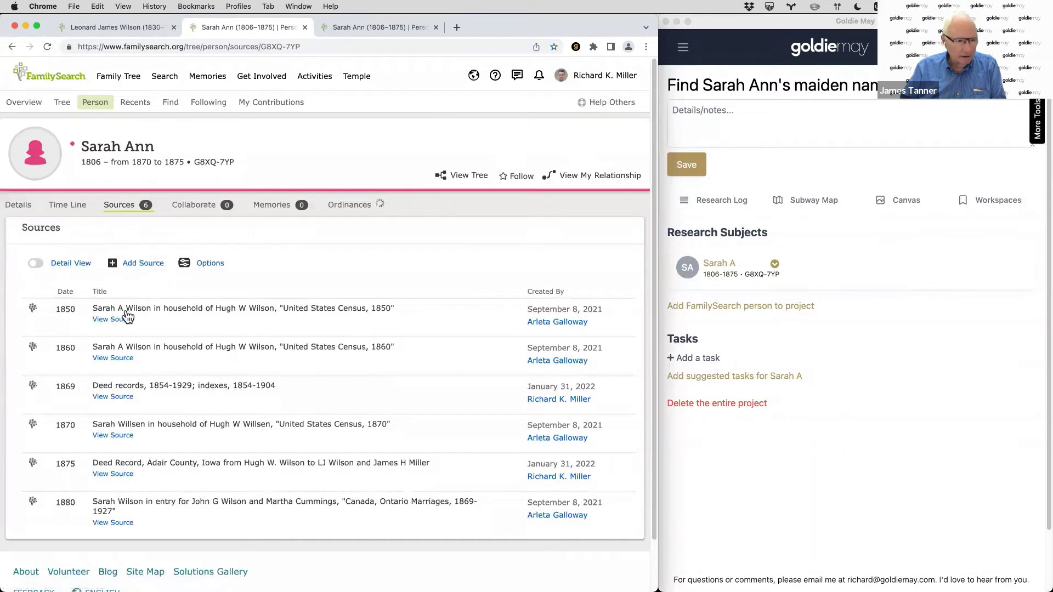
scroll(134, 311, "down", 2)
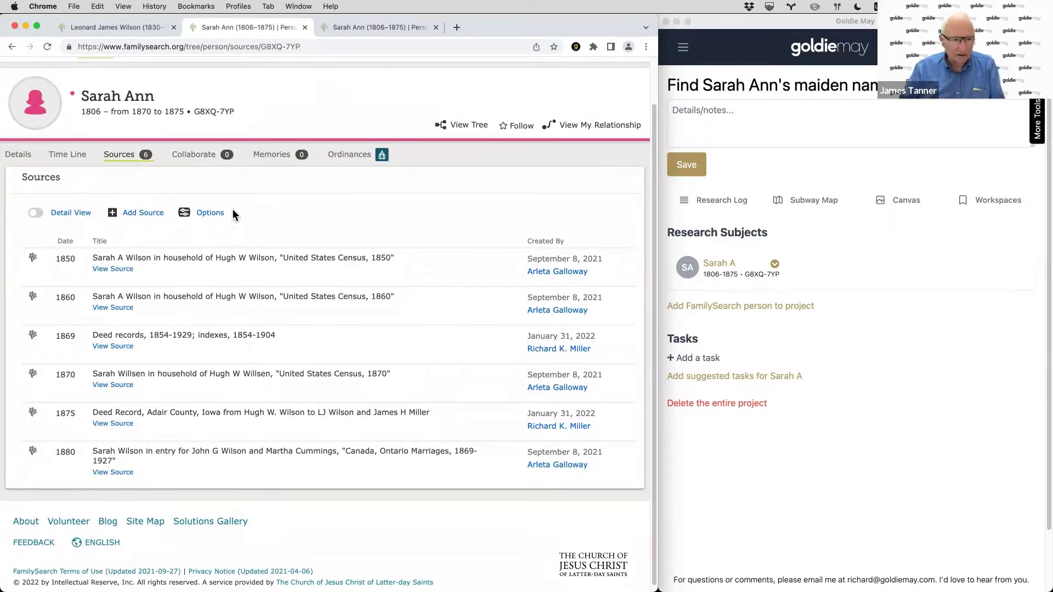
left_click(160, 263)
scroll(160, 265, "down", 4)
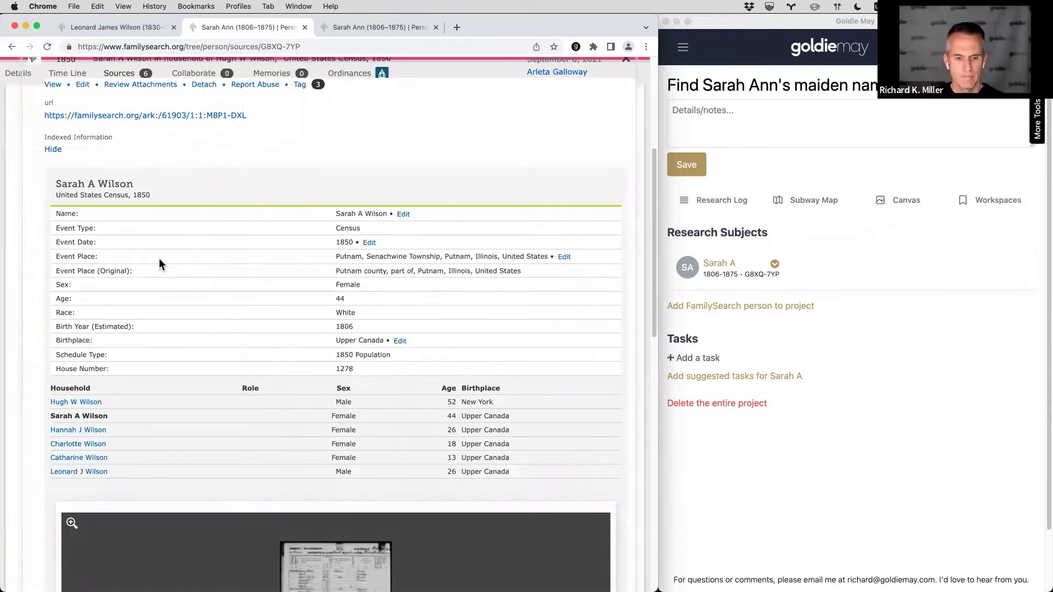
scroll(166, 269, "down", 5)
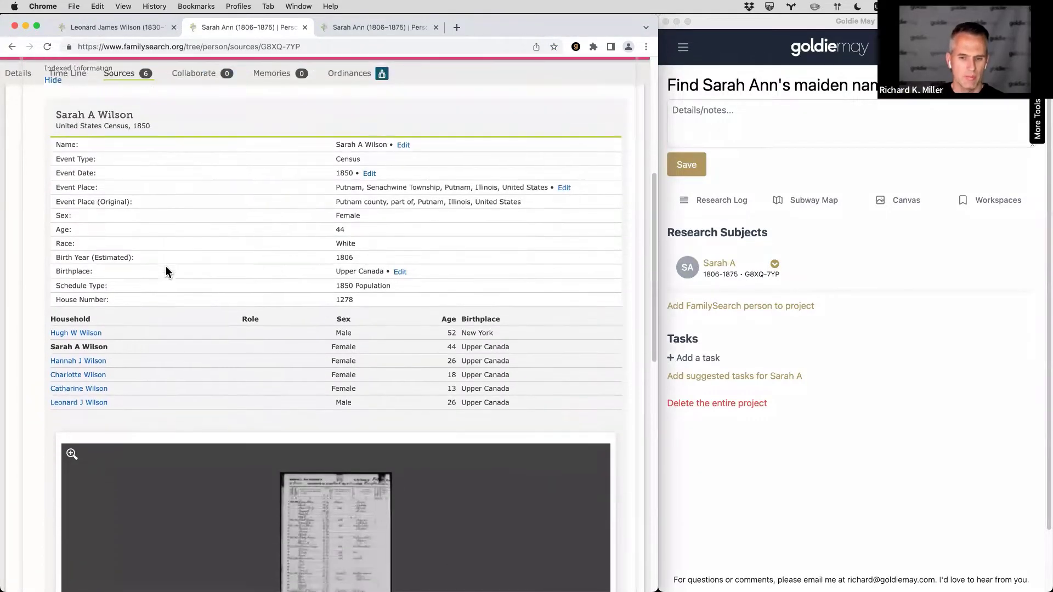
scroll(165, 265, "down", 15)
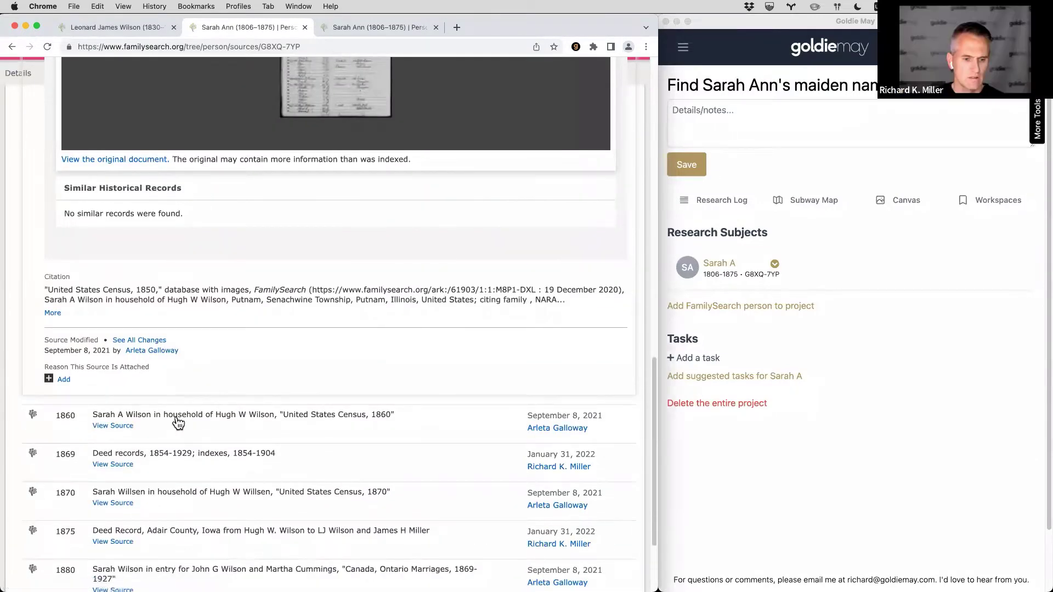
Examine the 1860 and 1870 United States Census sources for household members and birthplaces, collapsing the 1870 entry when done
left_click(178, 419)
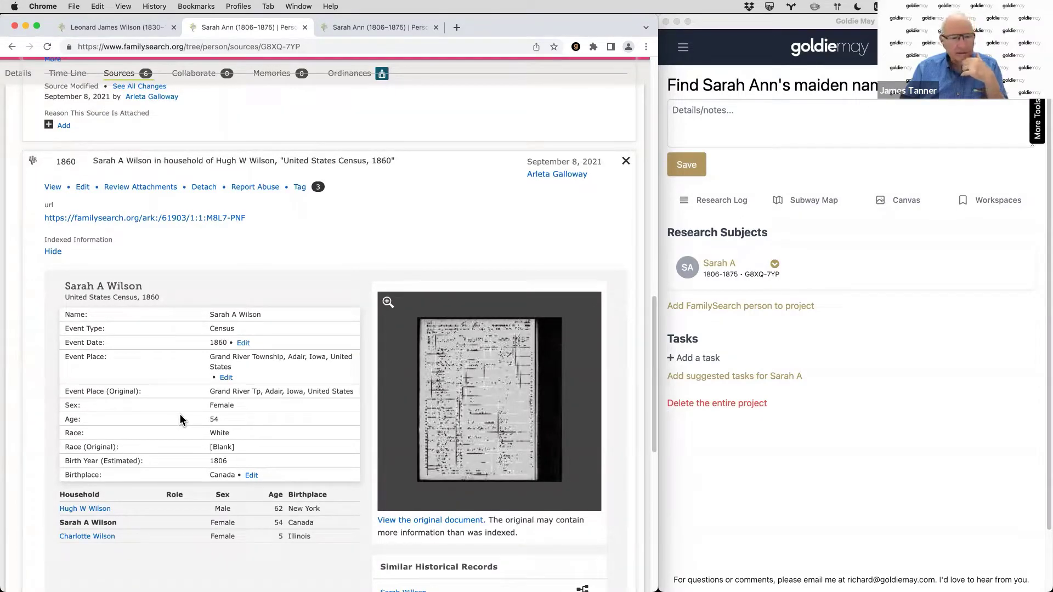
scroll(205, 414, "down", 8)
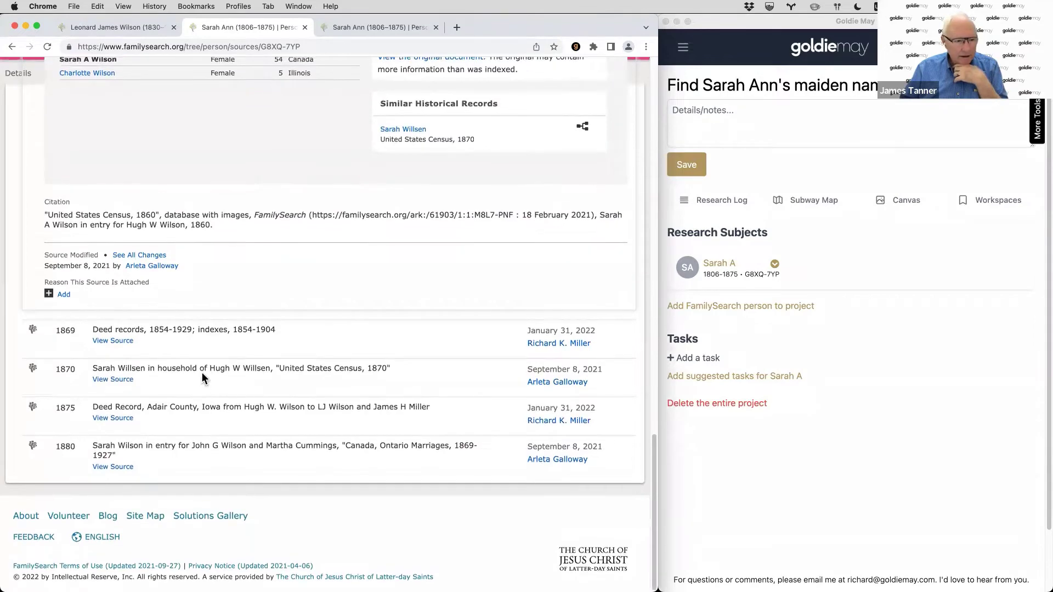
left_click(202, 373)
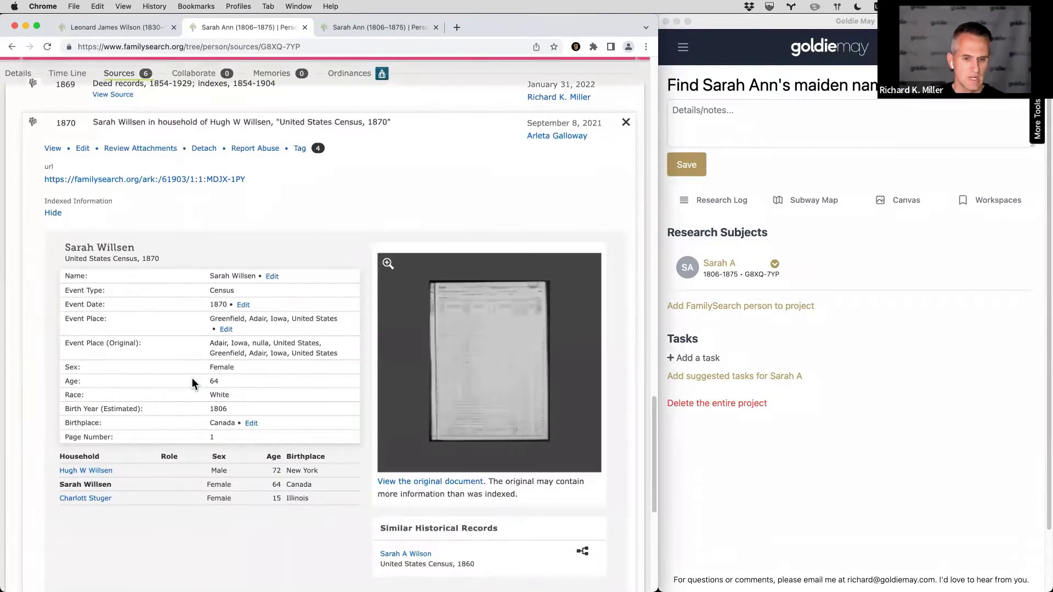
scroll(192, 379, "up", 2)
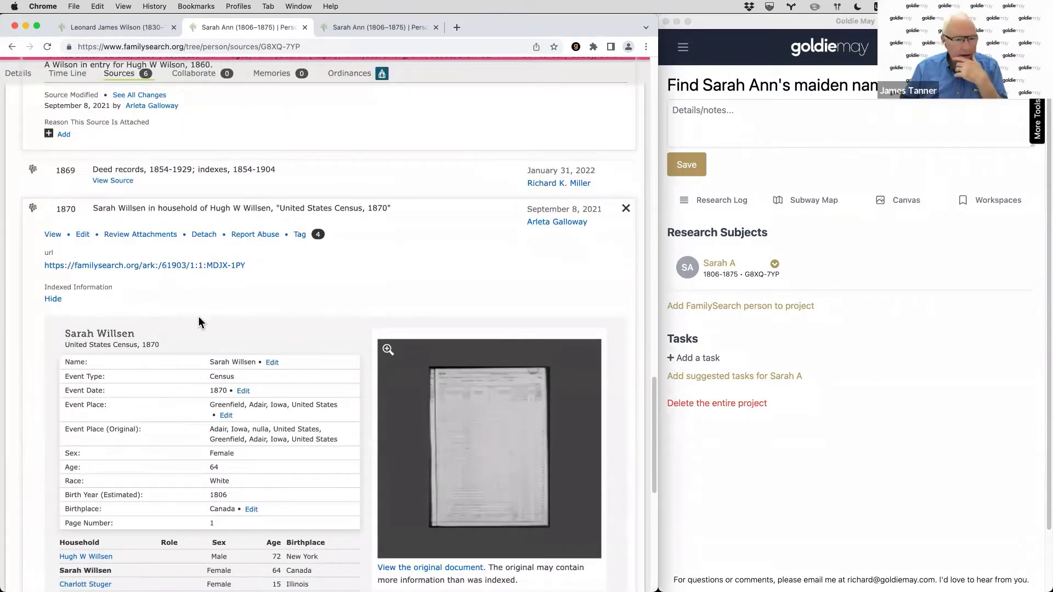
left_click(191, 210)
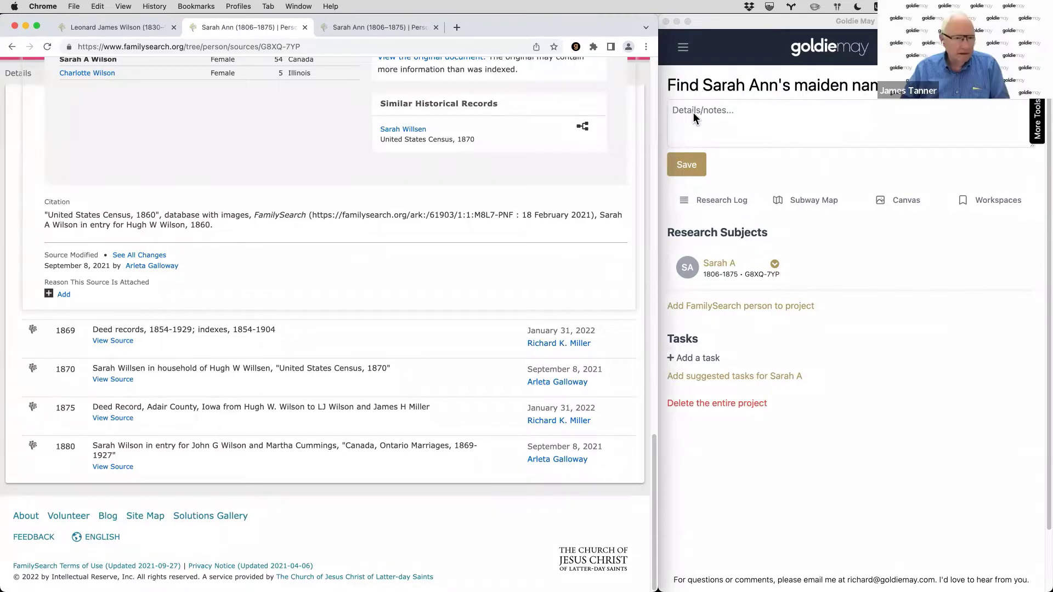
Expand the 1869 deed records source and read its notes on the land sale
scroll(383, 307, "up", 1)
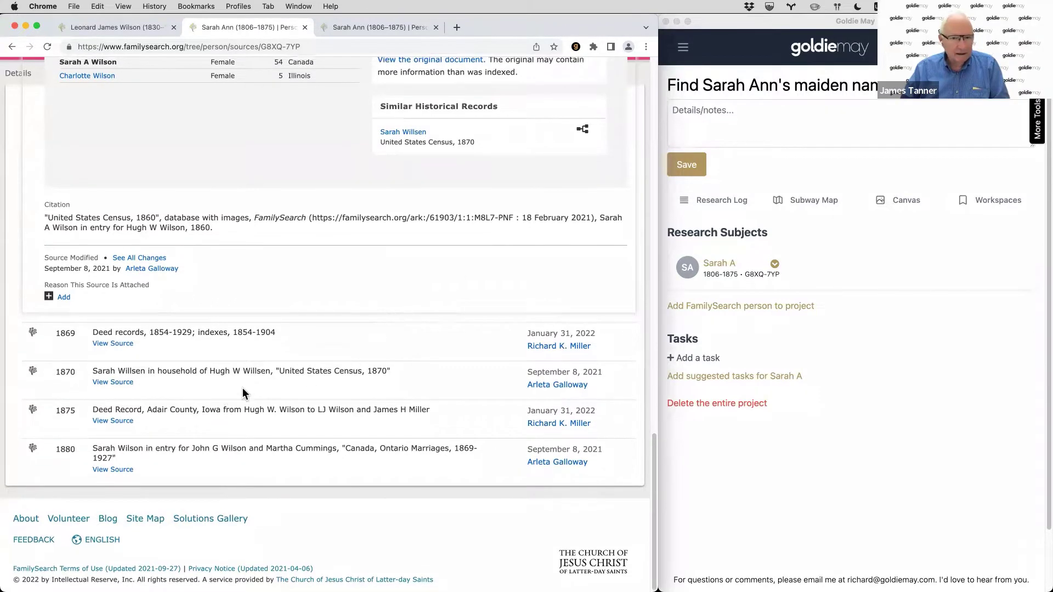
scroll(173, 164, "up", 15)
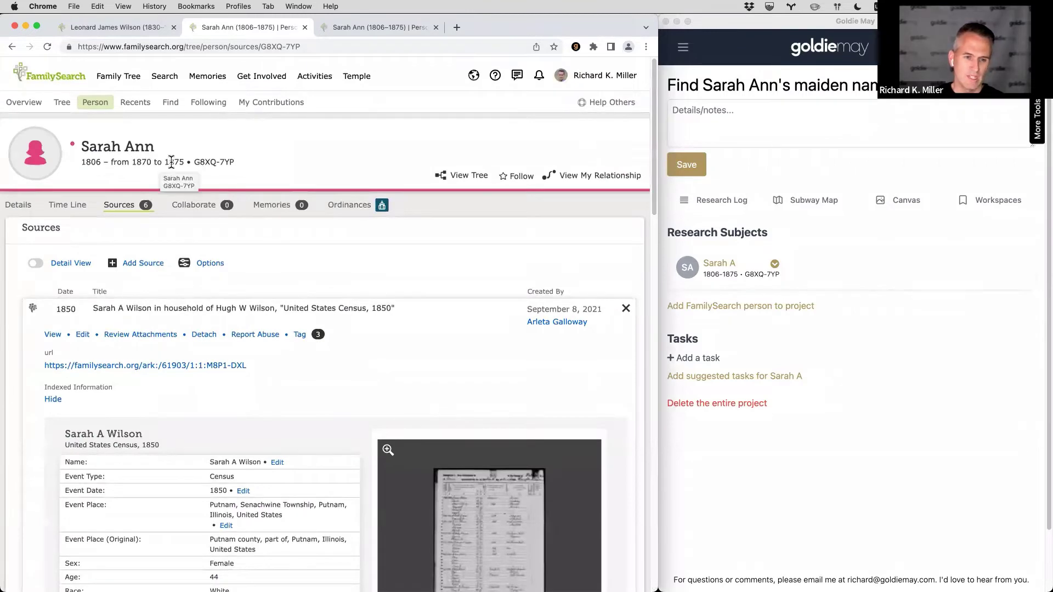
scroll(178, 168, "down", 8)
scroll(206, 215, "down", 15)
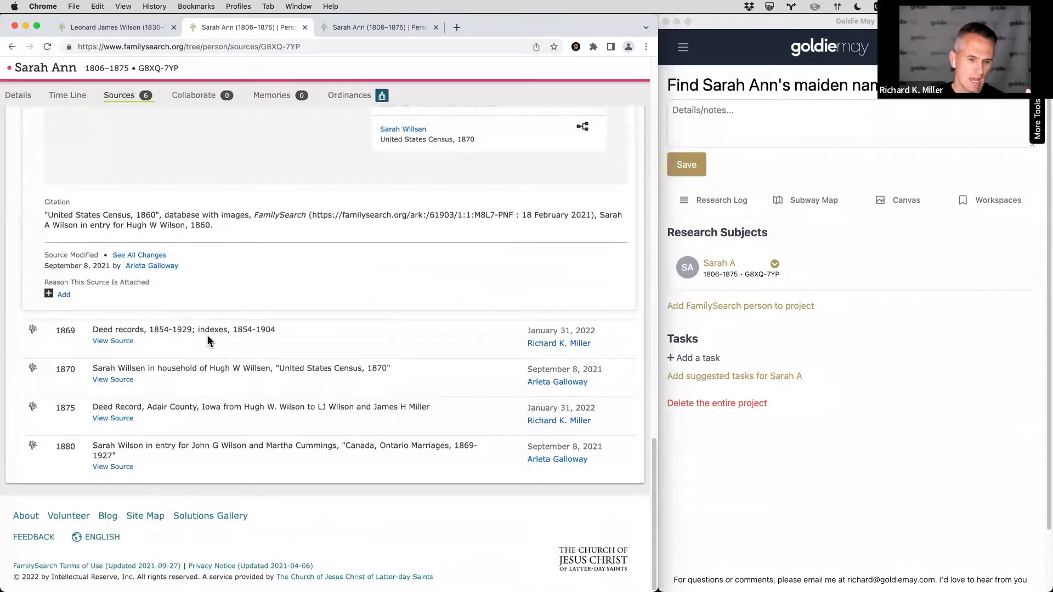
left_click(207, 336)
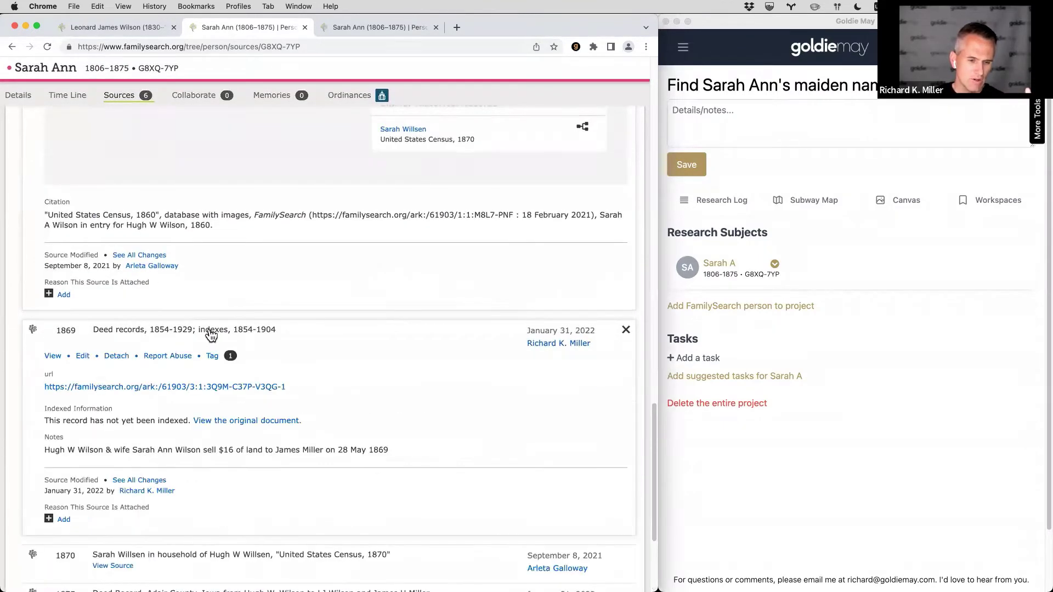
scroll(212, 336, "down", 1)
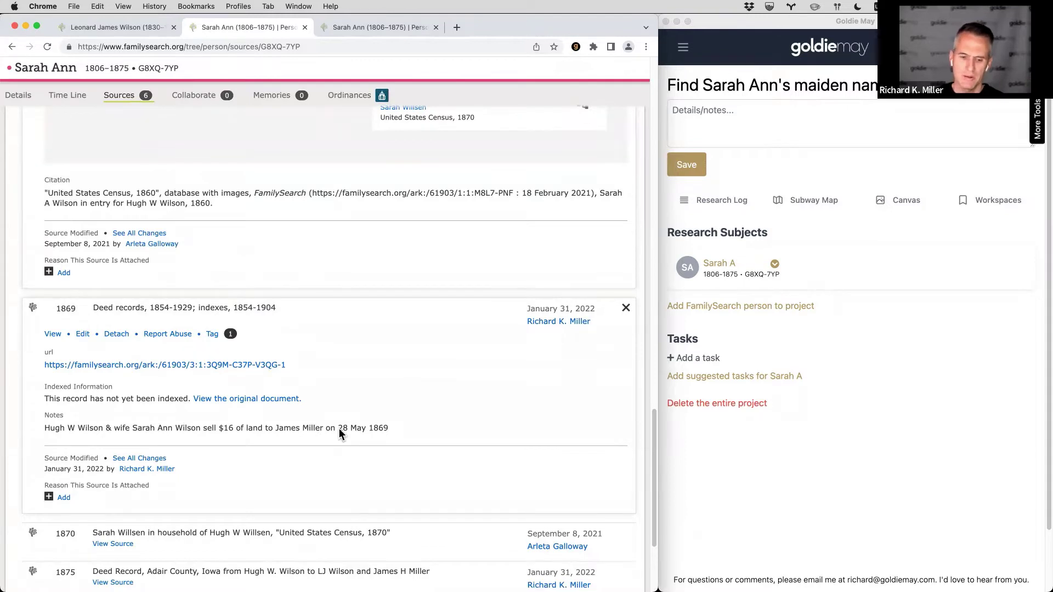
scroll(339, 429, "down", 3)
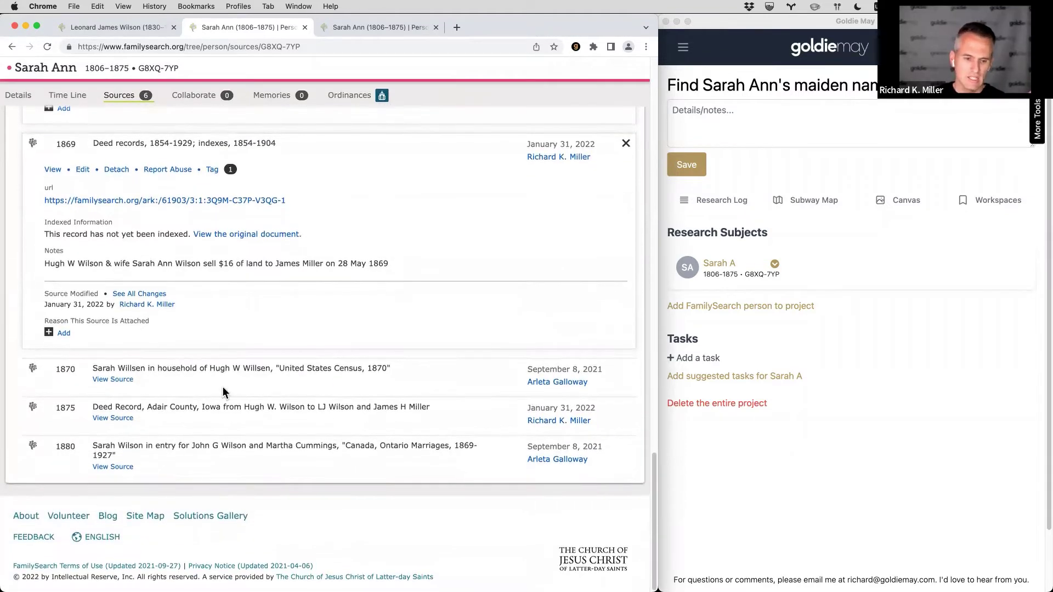
Read the 1875 Adair County deed source, highlighting the $1000 amount in its notes, and compare it with the 1870 census source
left_click(181, 414)
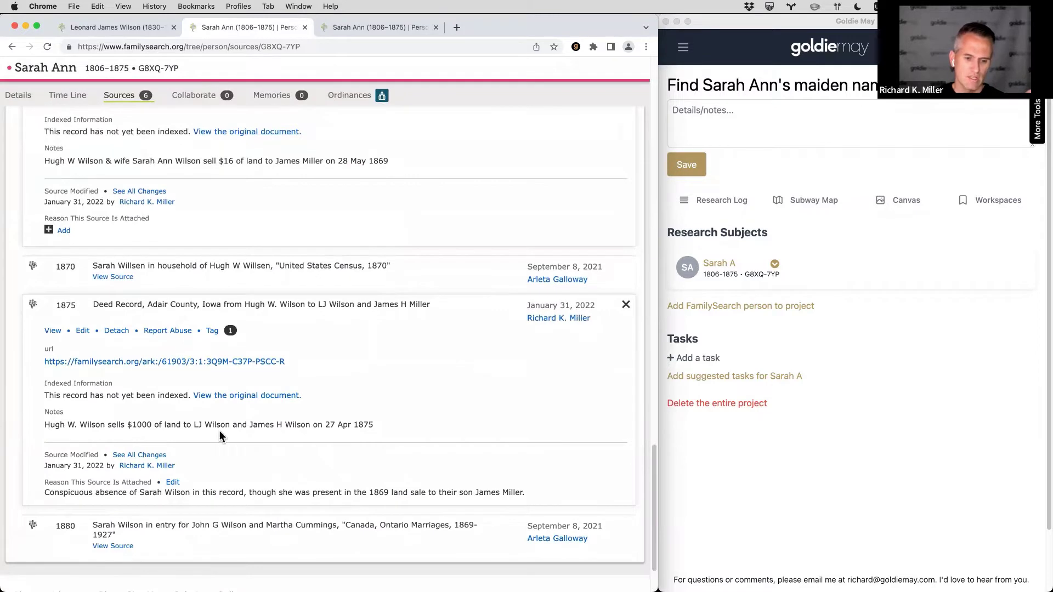
left_click_drag(128, 427, 154, 427)
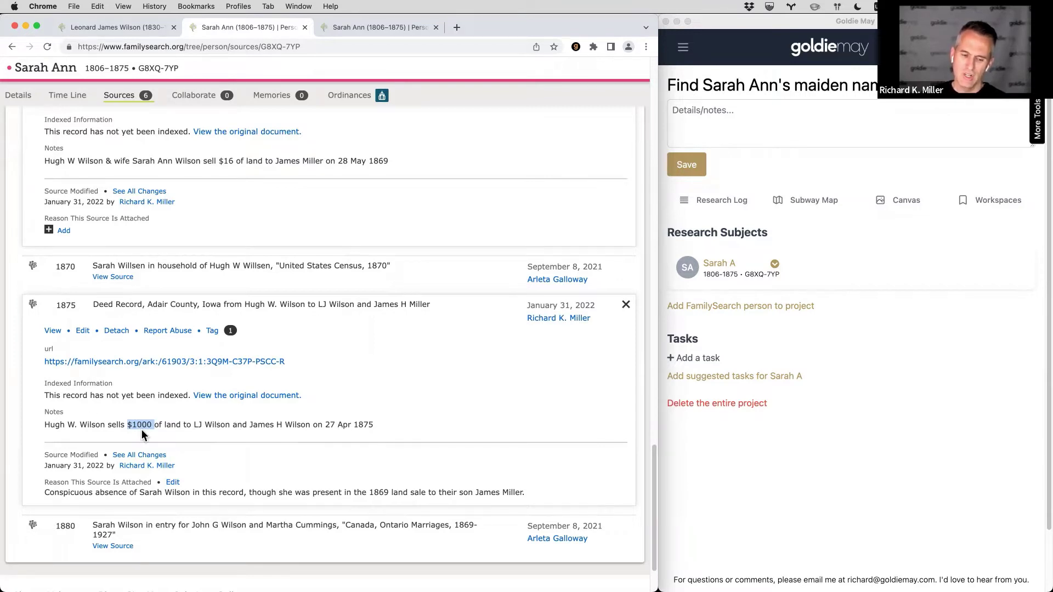
scroll(132, 422, "up", 1)
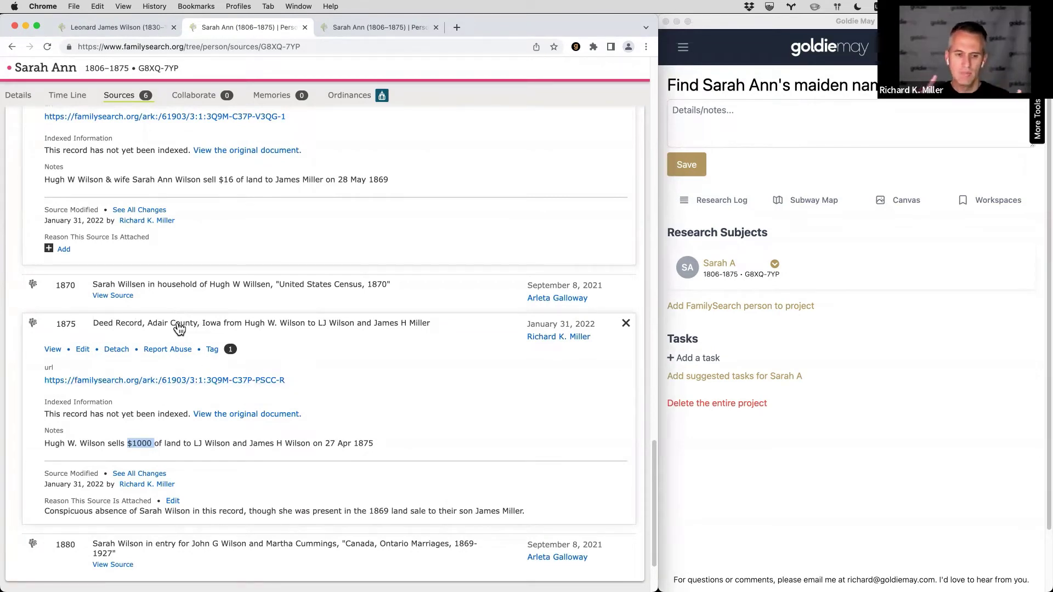
left_click(186, 292)
scroll(158, 311, "down", 7)
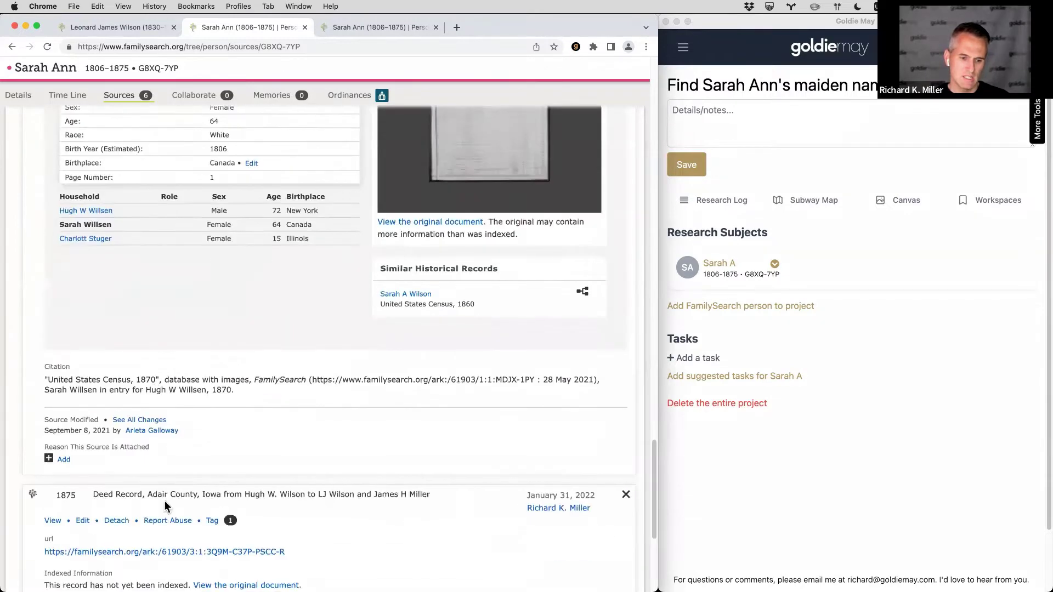
Read the 1875 deed source's notes and attachment reason, and open the ancestor's details page to review her vitals
scroll(164, 502, "down", 1)
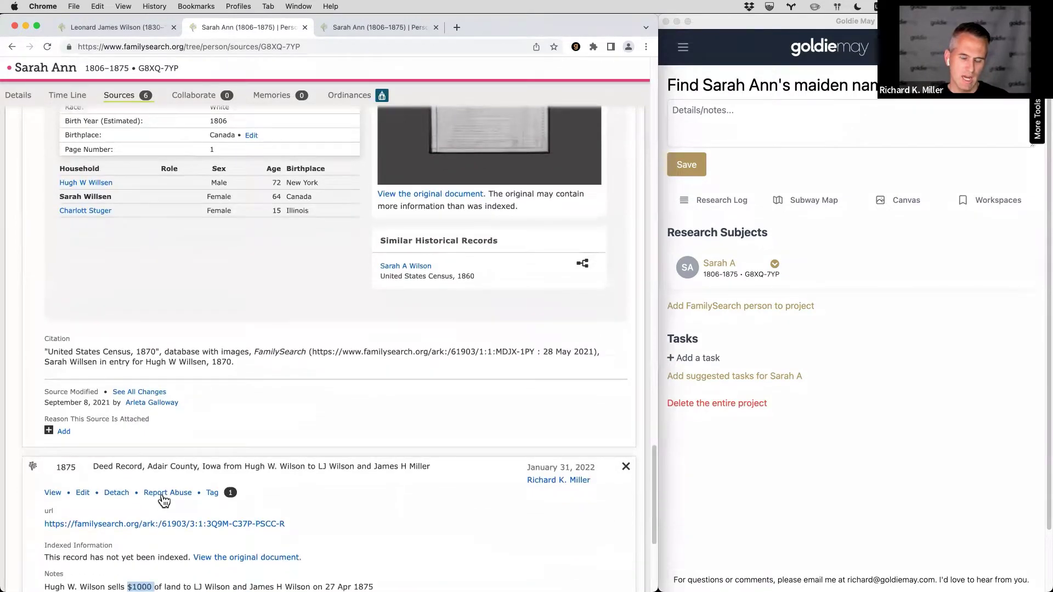
scroll(164, 501, "down", 5)
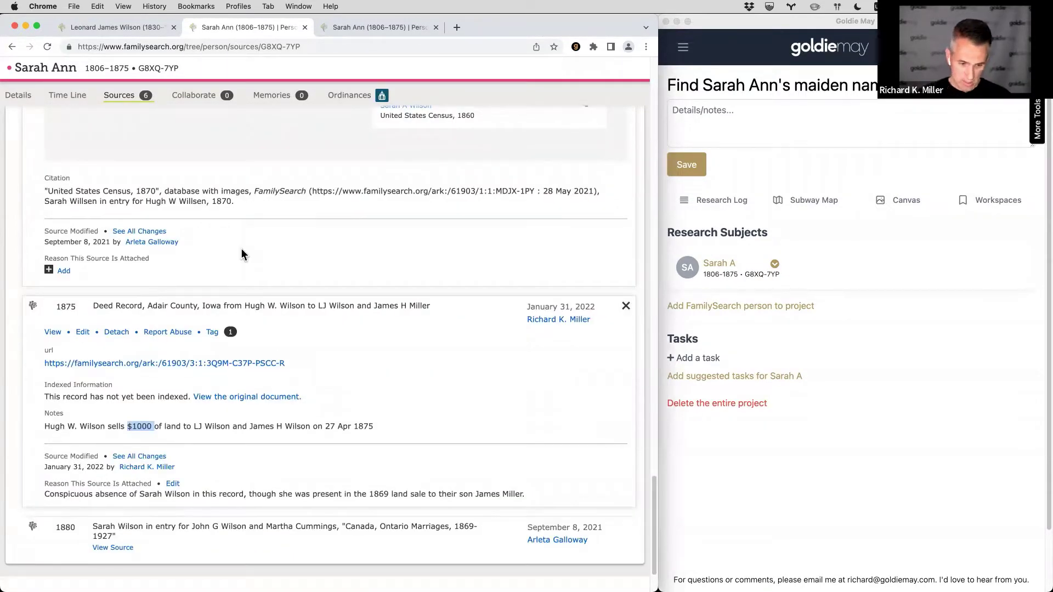
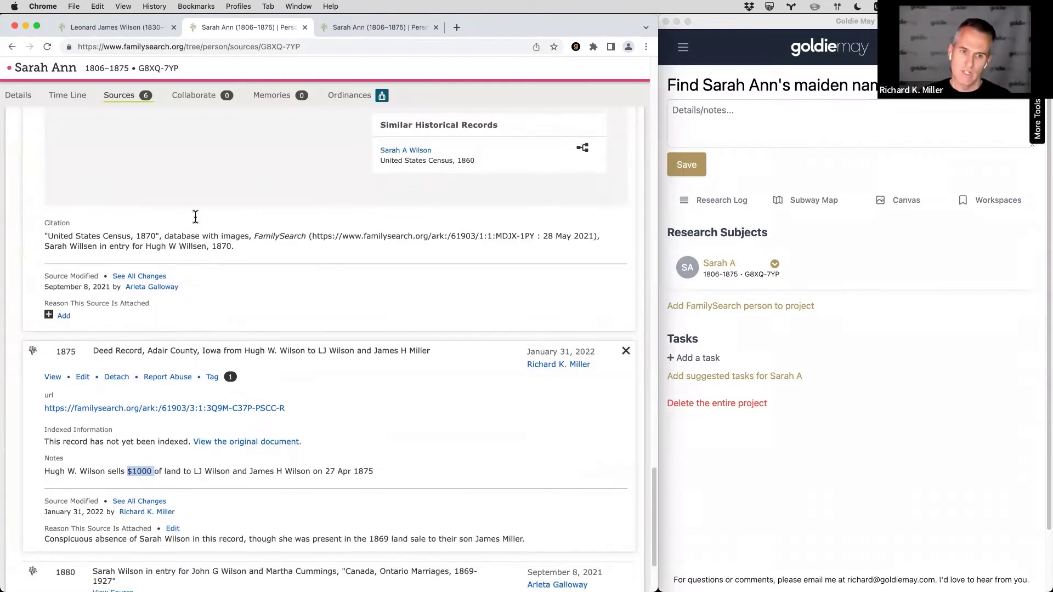
left_click(24, 99)
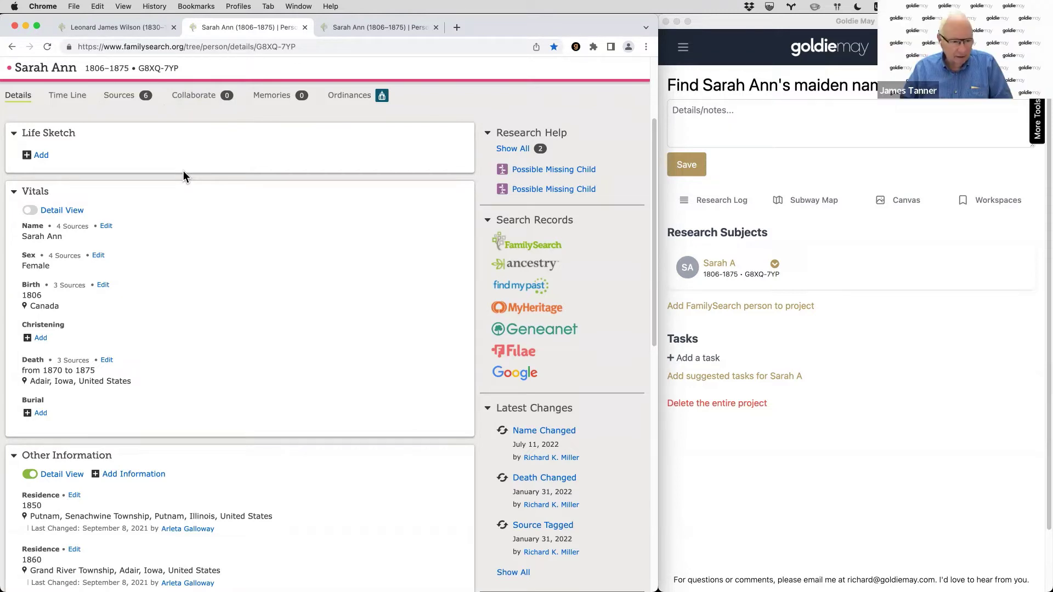
scroll(182, 169, "up", 3)
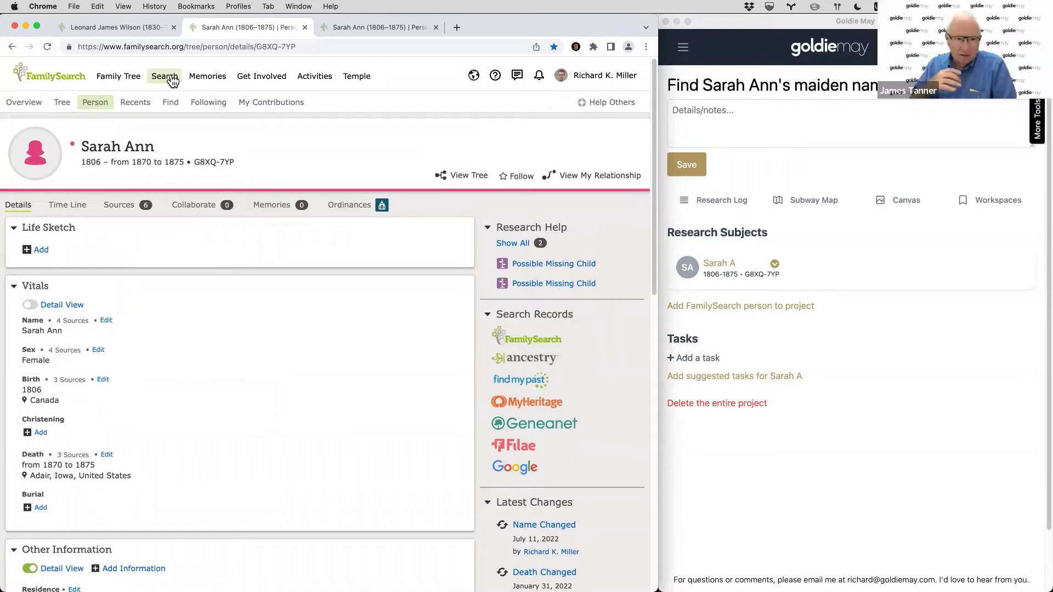
Return to the ancestor's sources and open the original document image of the 1870 census entry
left_click(119, 204)
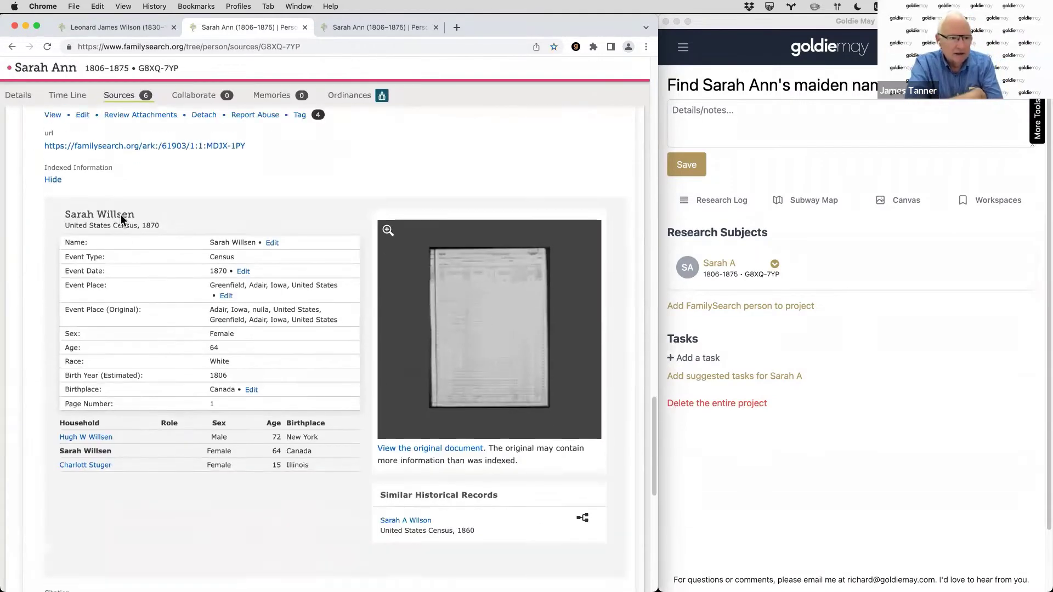
scroll(138, 274, "down", 2)
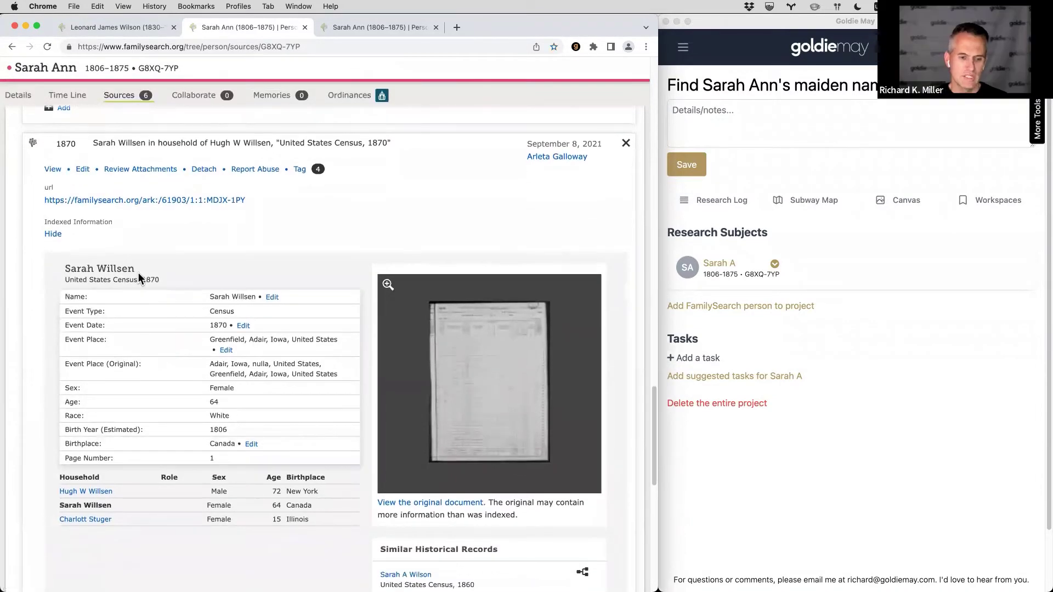
scroll(172, 368, "down", 1)
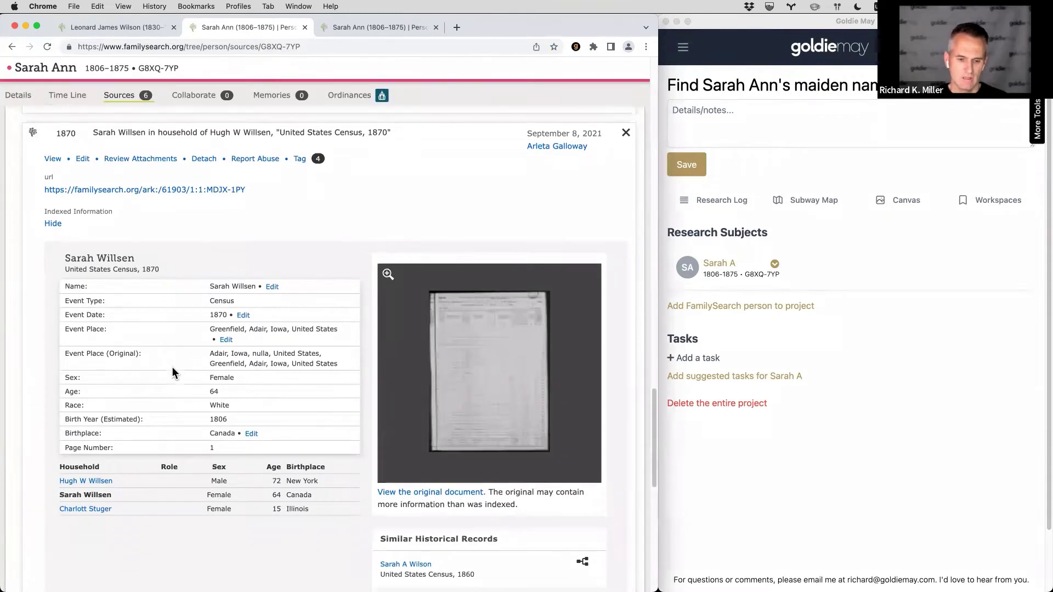
left_click(515, 360)
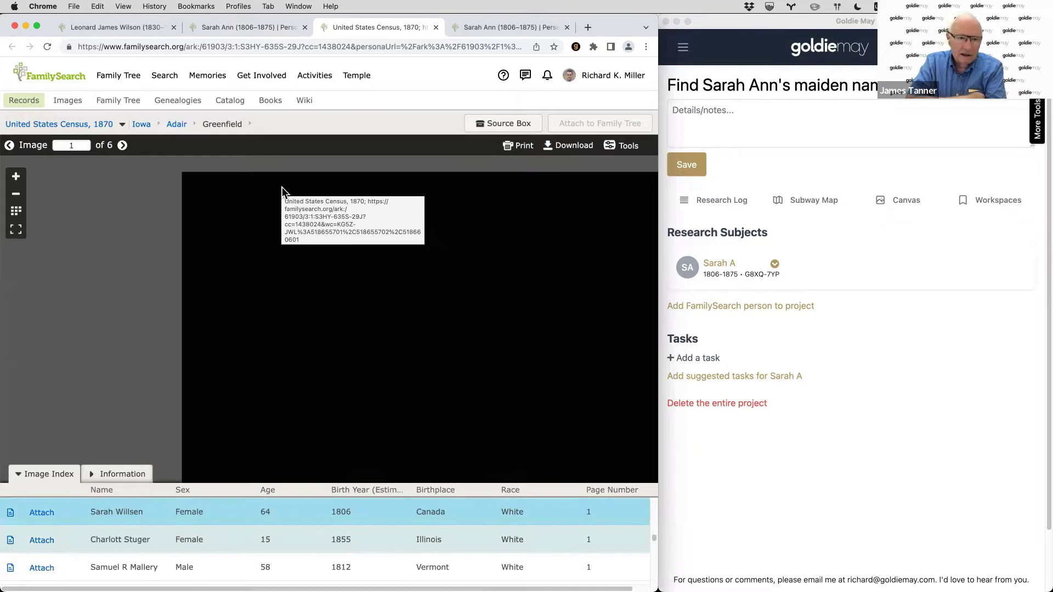
Examine the ancestor's household on lines 18 to 20 of the 1870 Greenfield census image, from names across to birthplaces
scroll(241, 320, "up", 5)
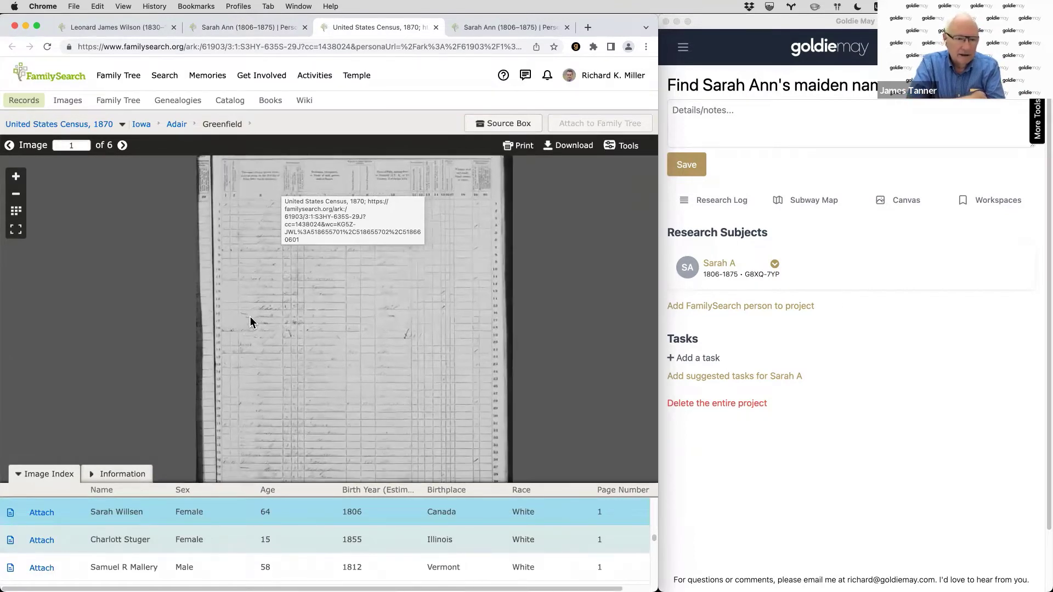
scroll(277, 324, "up", 5)
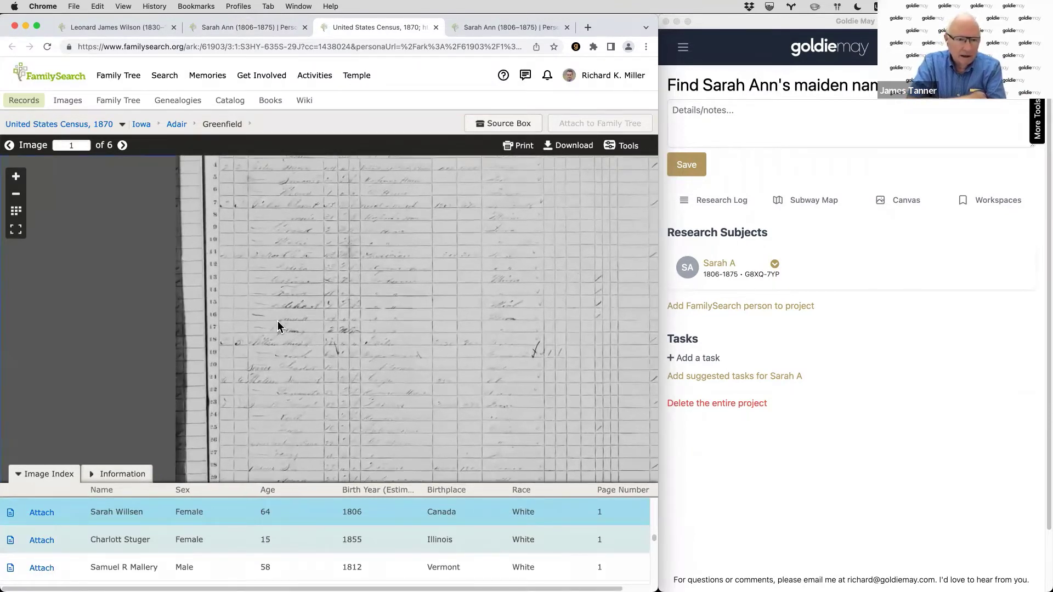
scroll(438, 327, "up", 2)
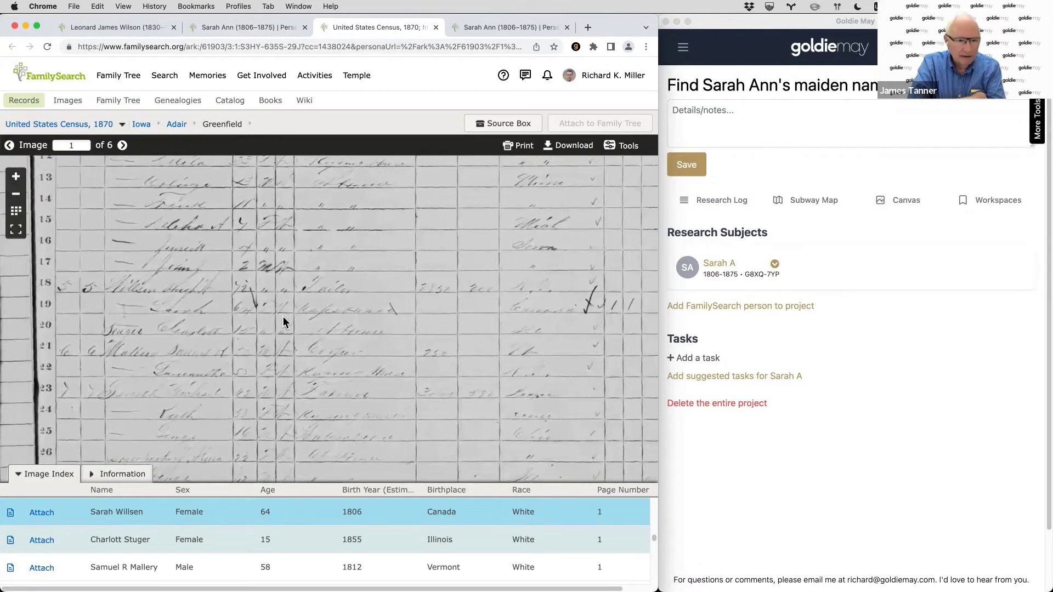
scroll(151, 312, "up", 3)
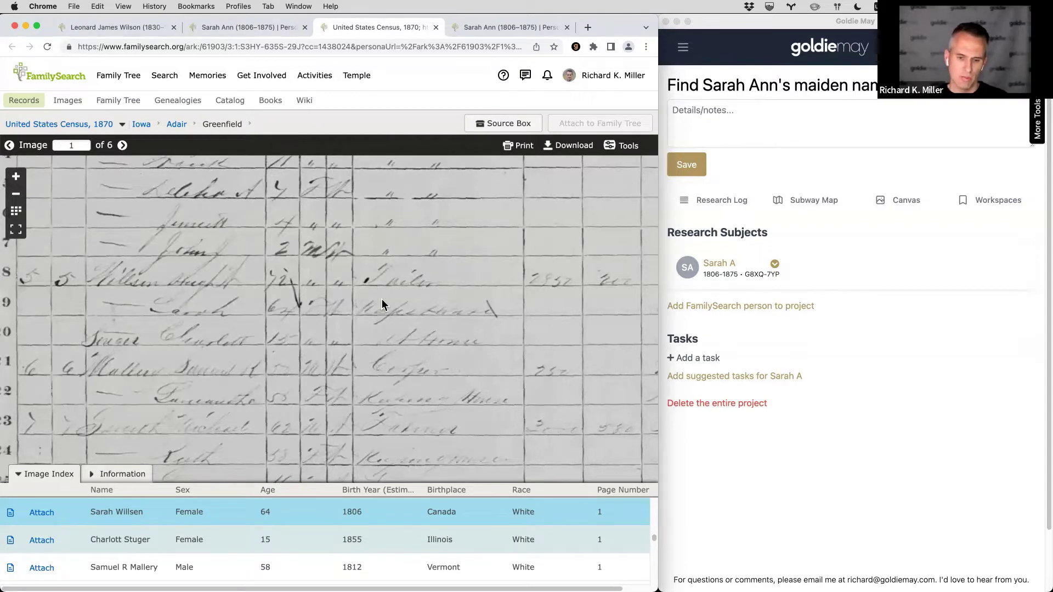
left_click_drag(373, 329, 335, 256)
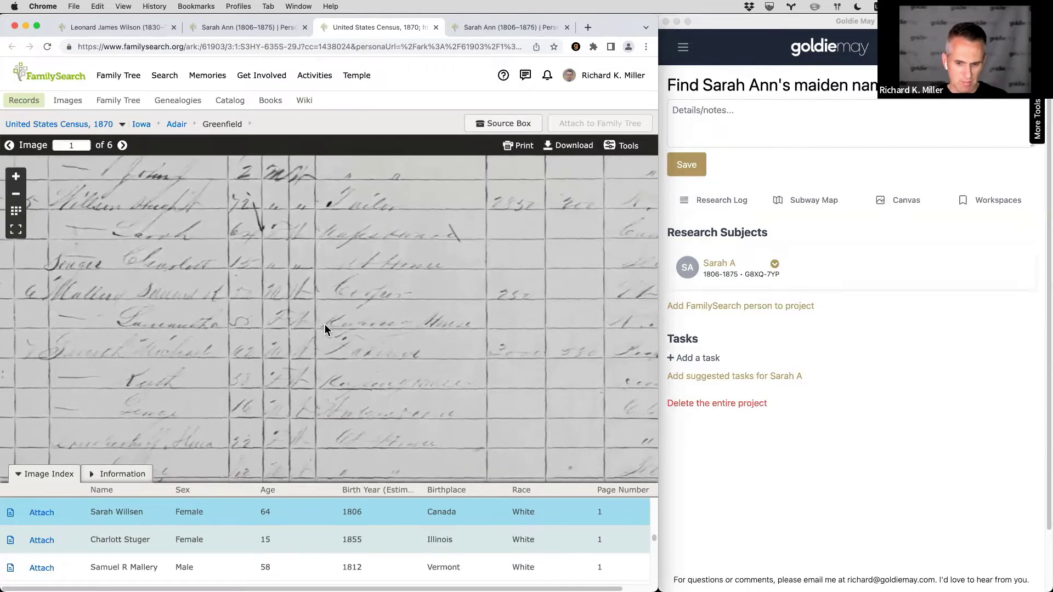
scroll(324, 323, "down", 2)
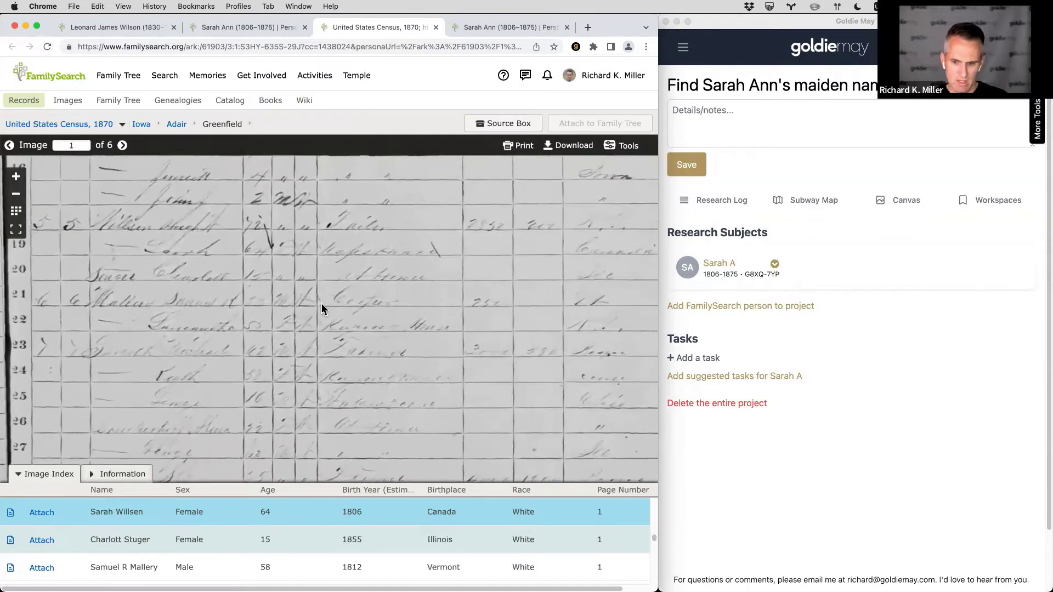
left_click_drag(426, 305, 324, 309)
scroll(341, 312, "down", 2)
left_click_drag(423, 212, 406, 267)
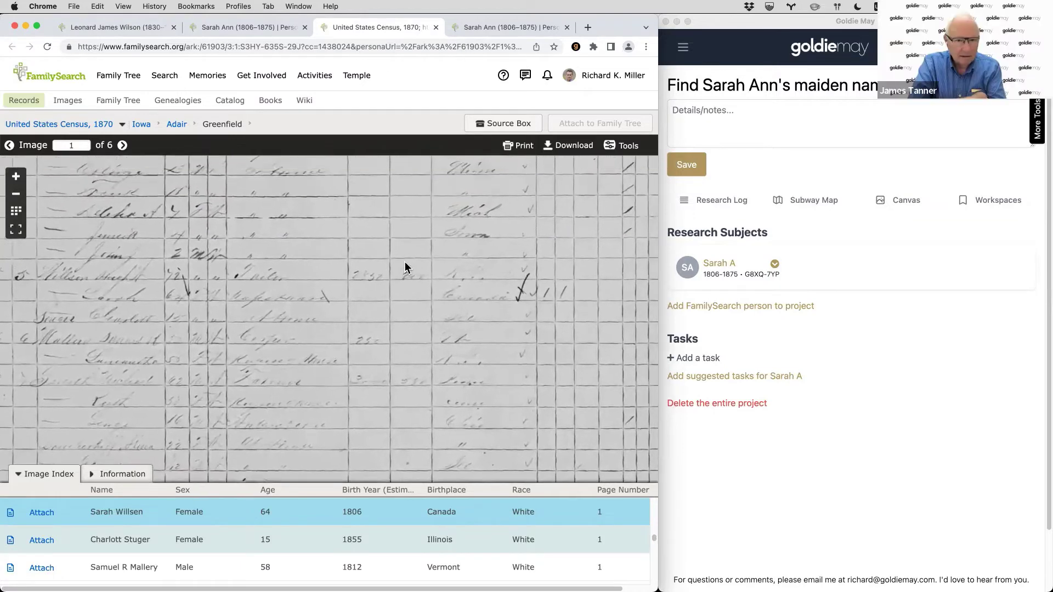
Inspect the birthplace entries of the households listed above the ancestor's on the census image
scroll(469, 245, "up", 2)
left_click_drag(470, 247, 403, 428)
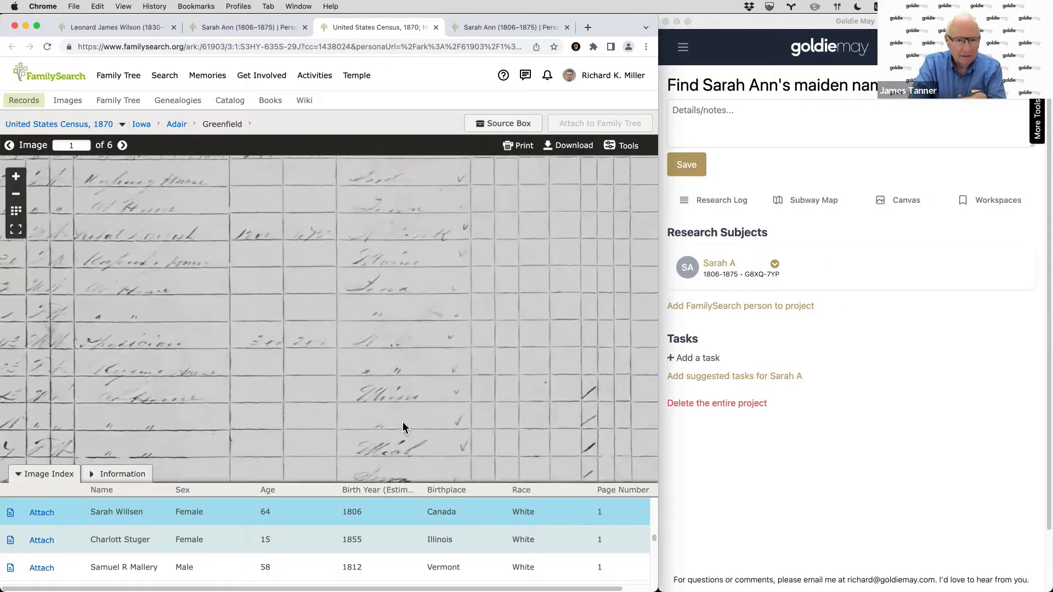
left_click_drag(390, 273, 390, 345)
scroll(391, 346, "up", 2)
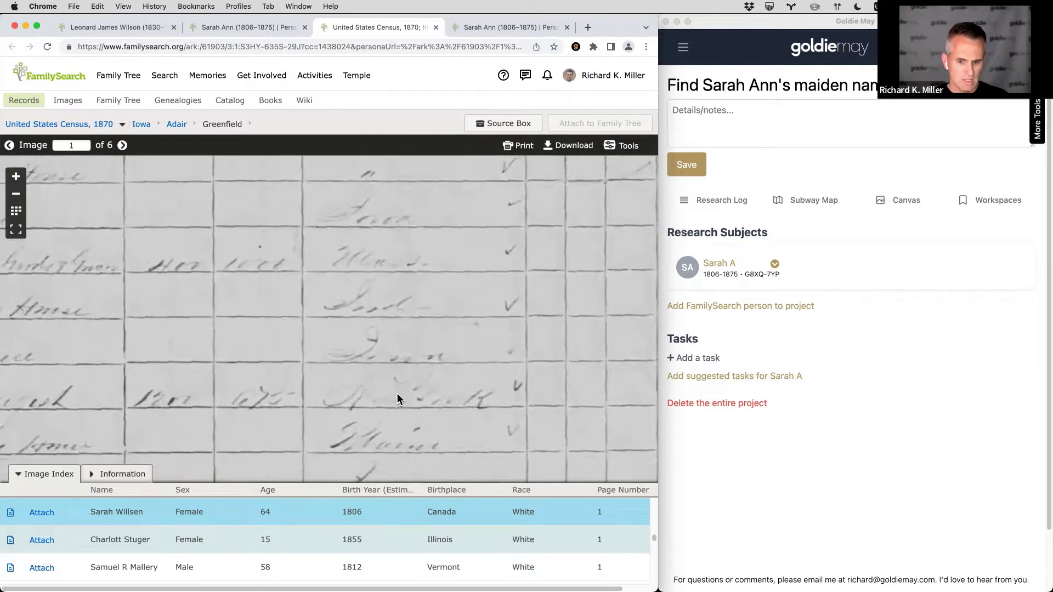
scroll(405, 548, "up", 3)
left_click_drag(405, 468, 404, 294)
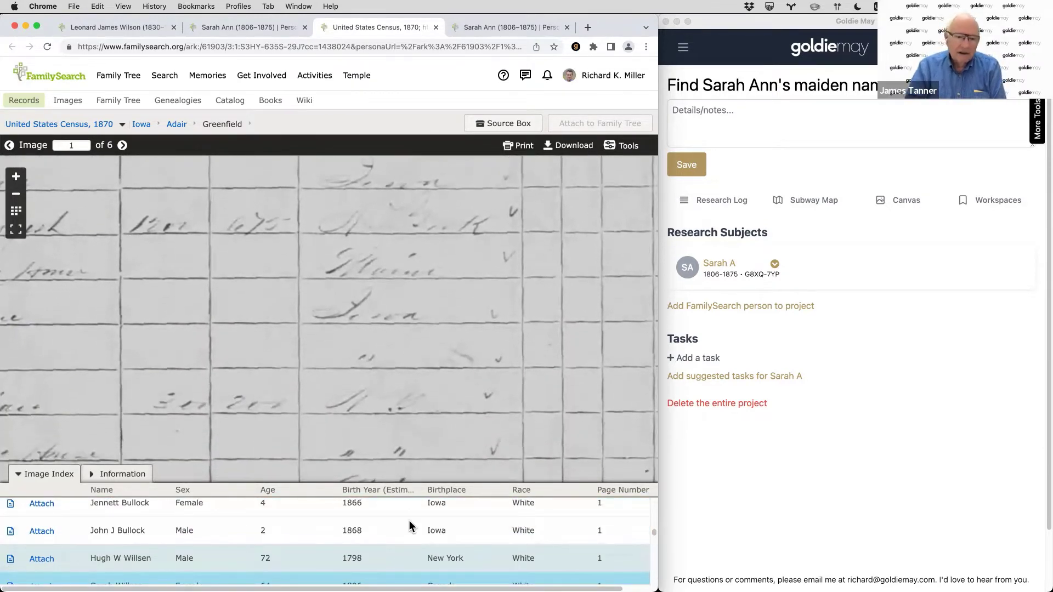
Browse the census image index through the neighbouring households down to the entries for page number 2
scroll(410, 526, "up", 5)
scroll(409, 527, "down", 4)
scroll(409, 527, "down", 10)
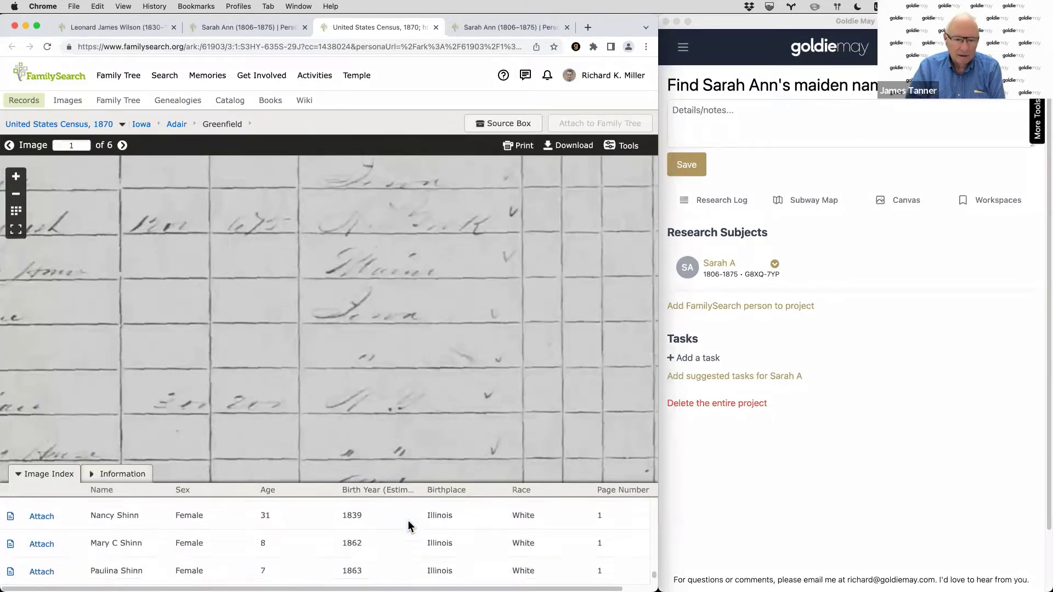
scroll(409, 527, "down", 3)
scroll(412, 376, "down", 3)
Go back to lines 18 to 20 of the census image and read the household's names, ages, occupations, property values and birthplaces
left_click_drag(300, 374, 365, 314)
left_click_drag(323, 354, 456, 230)
scroll(456, 242, "down", 2)
left_click_drag(376, 406, 295, 202)
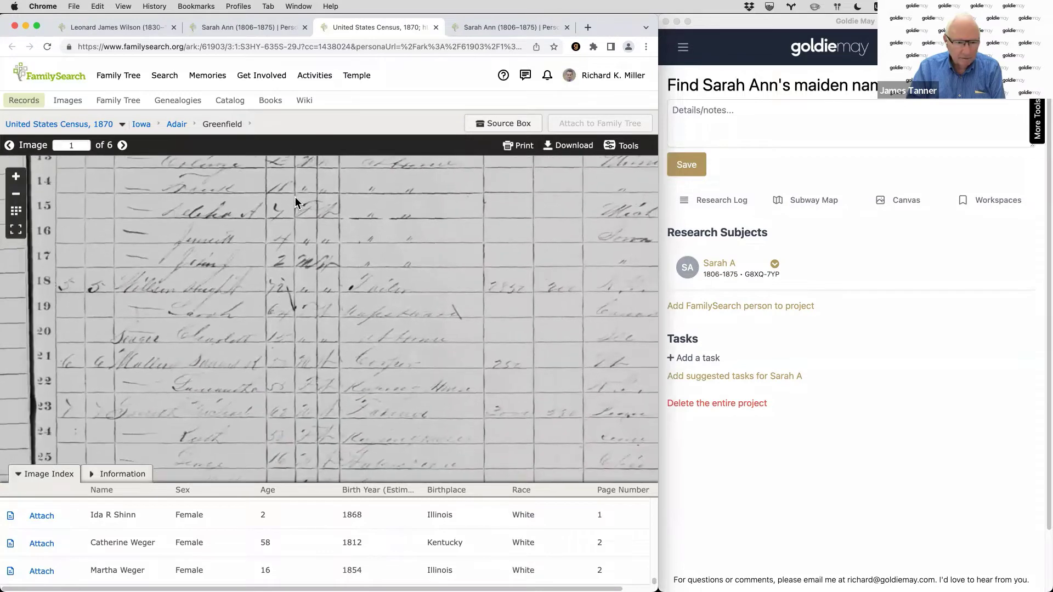
left_click_drag(364, 330, 316, 328)
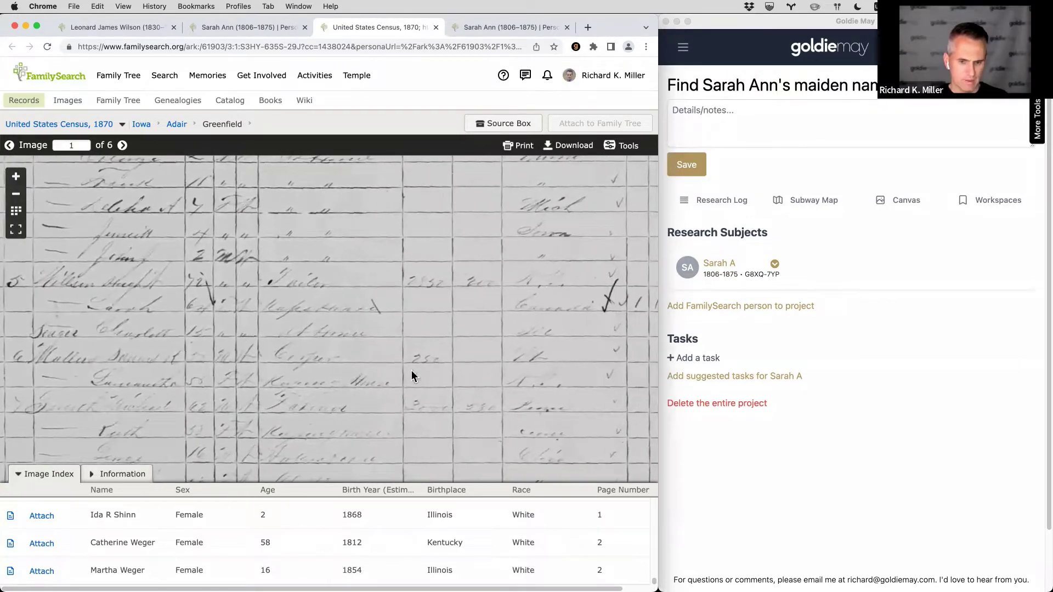
scroll(143, 317, "up", 1)
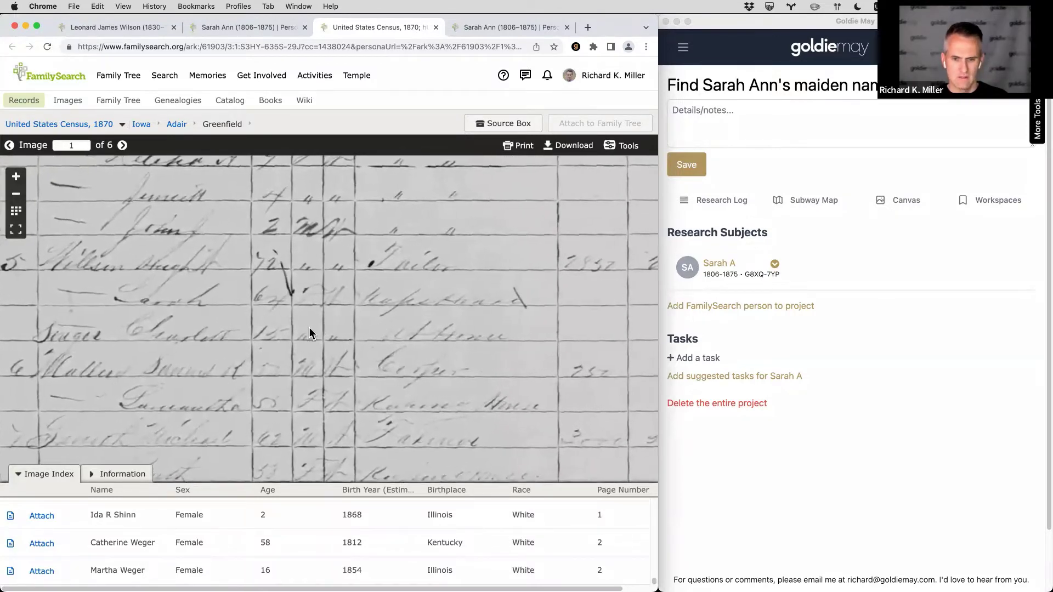
scroll(349, 317, "up", 1)
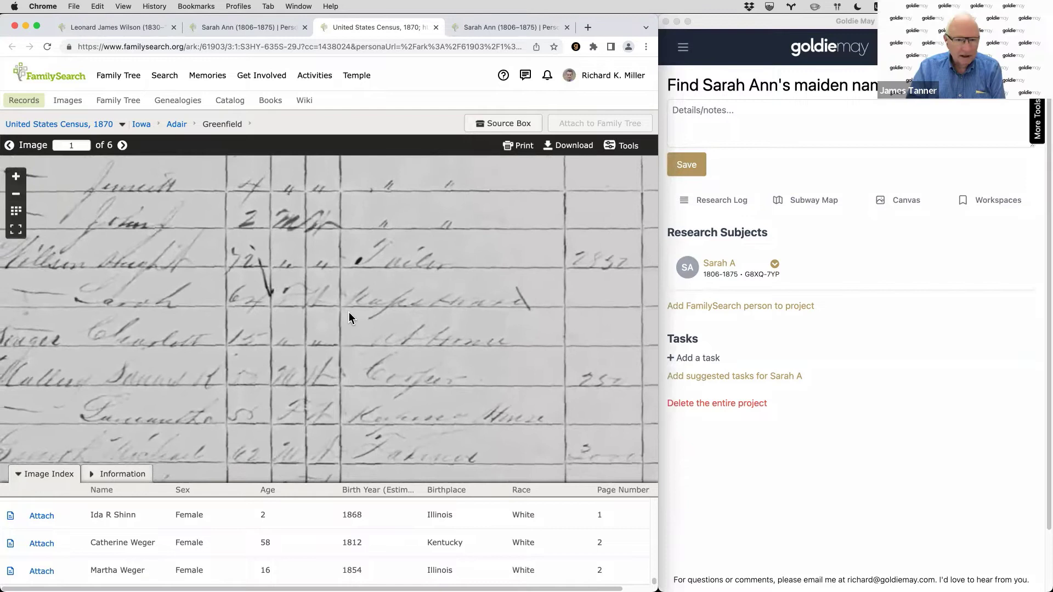
left_click_drag(349, 317, 487, 311)
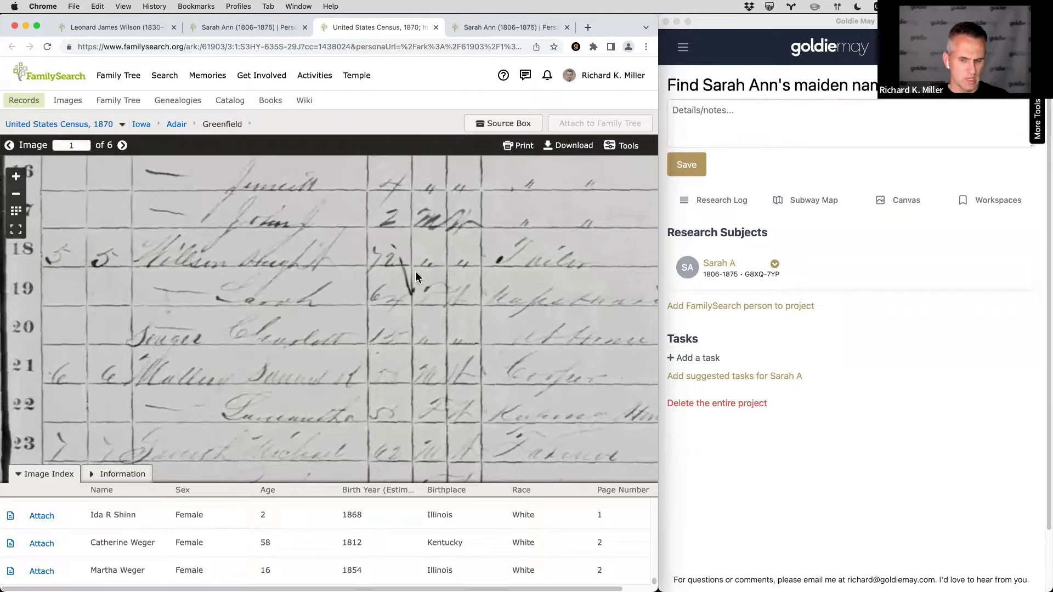
left_click_drag(507, 270, 36, 266)
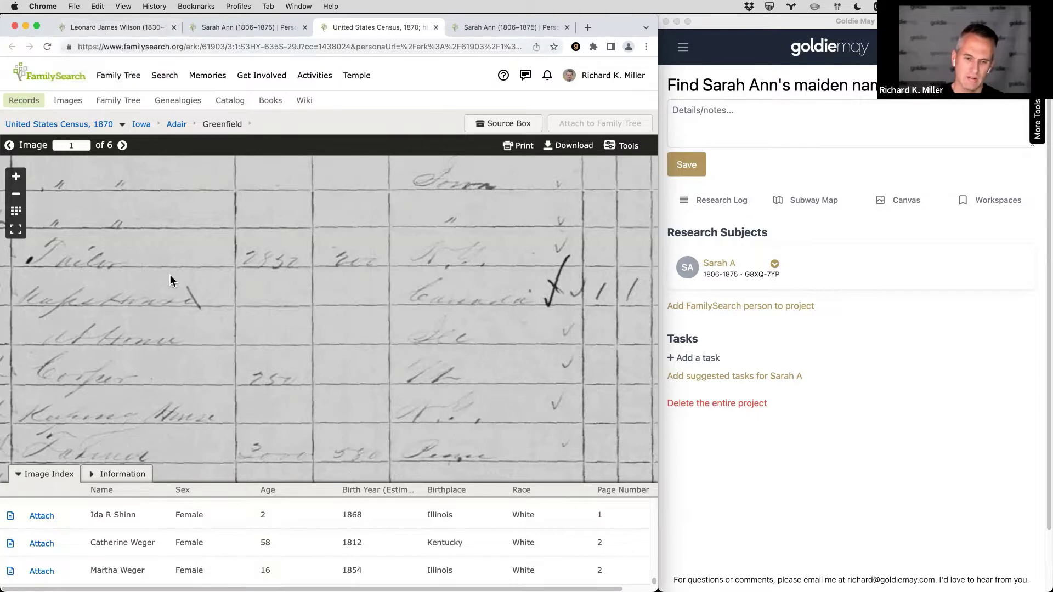
Compare the household's occupation, property and birthplace entries with those of the surrounding households on the census page
left_click_drag(130, 283, 169, 299)
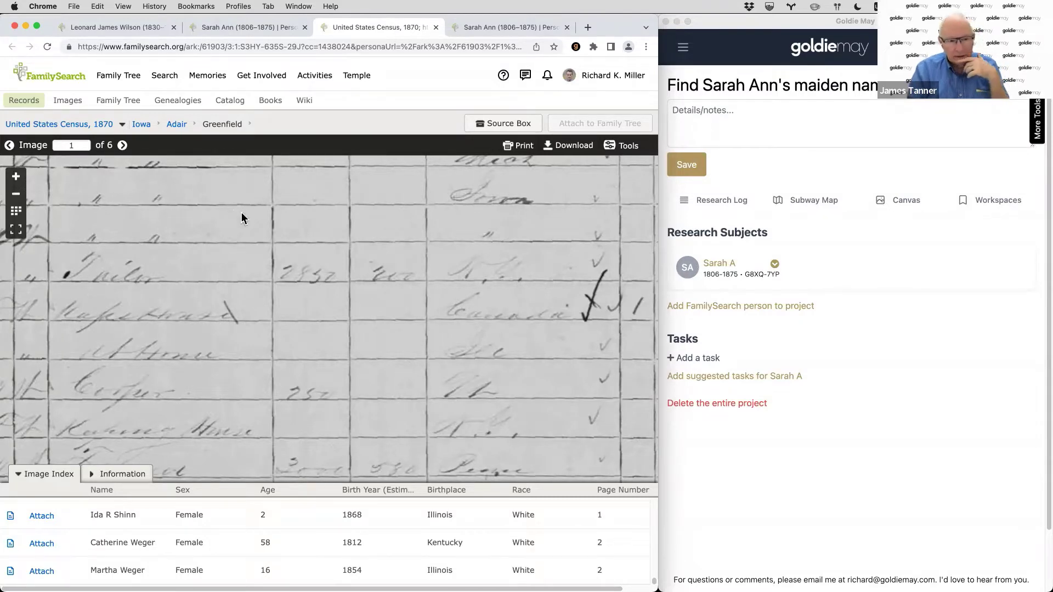
scroll(234, 212, "down", 3)
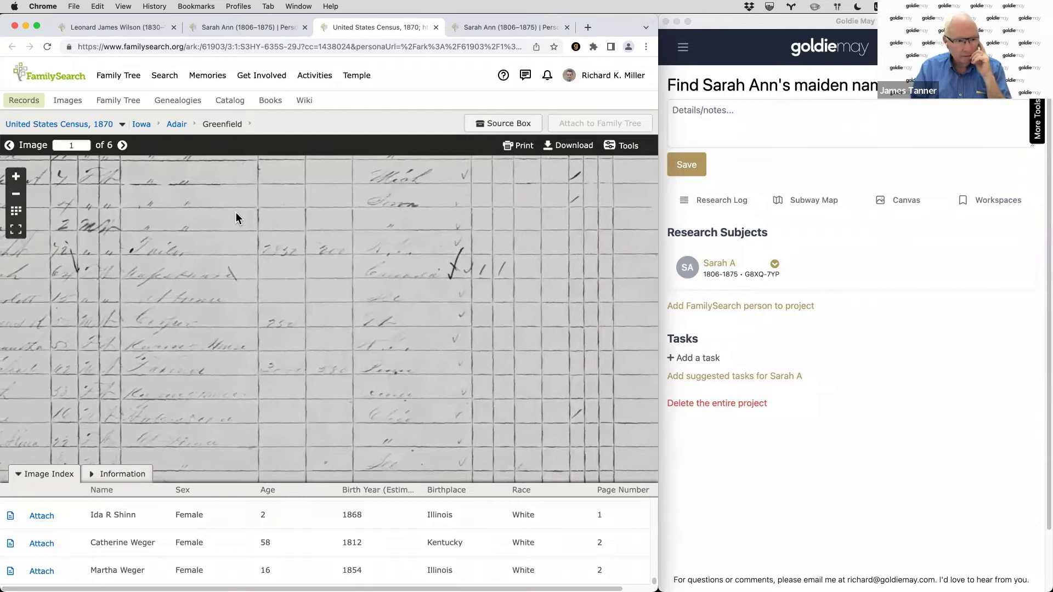
left_click_drag(117, 262, 235, 288)
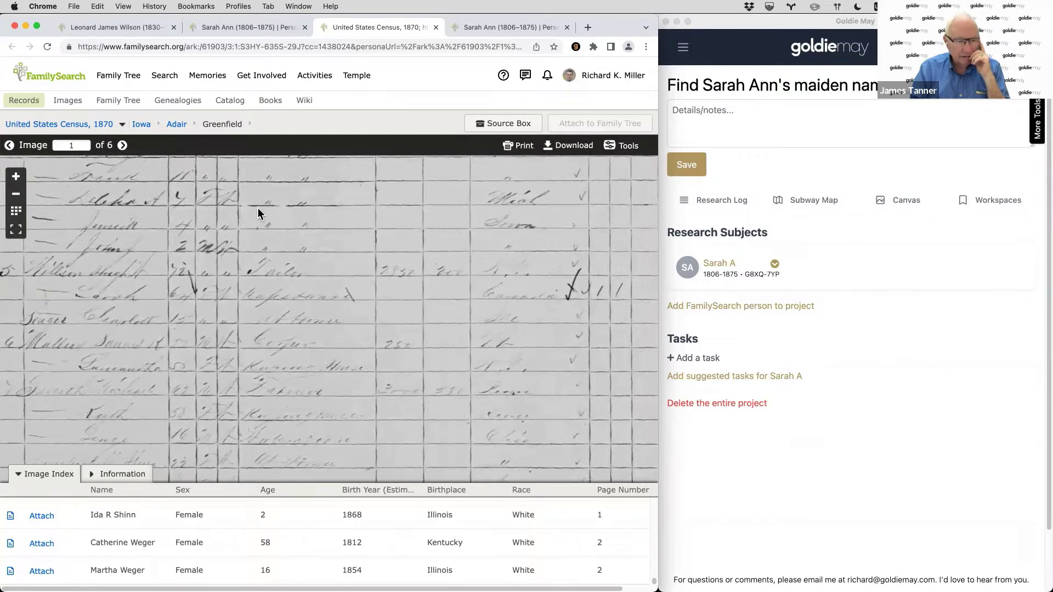
scroll(258, 208, "down", 4)
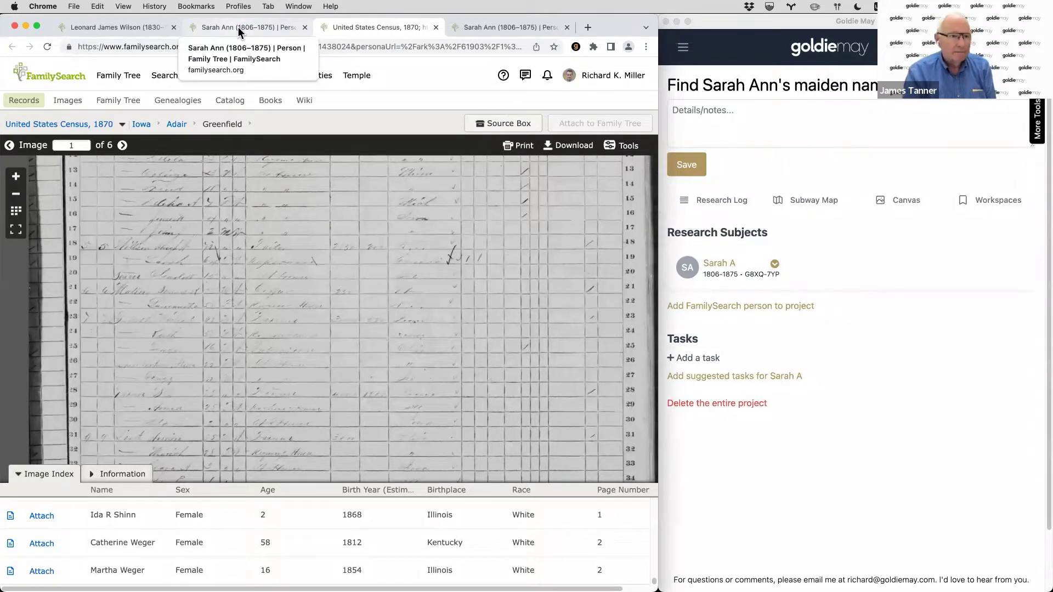
Open the Research Wiki in place of the census image, close the duplicate ancestor page, and bring up the Ontario, Canada article
left_click(299, 103)
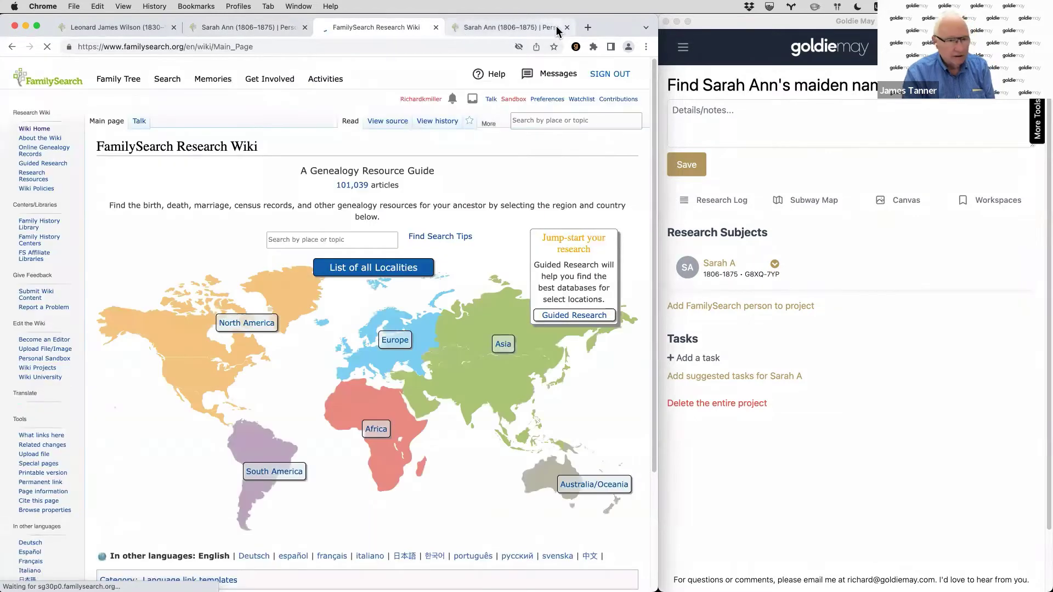
left_click(566, 26)
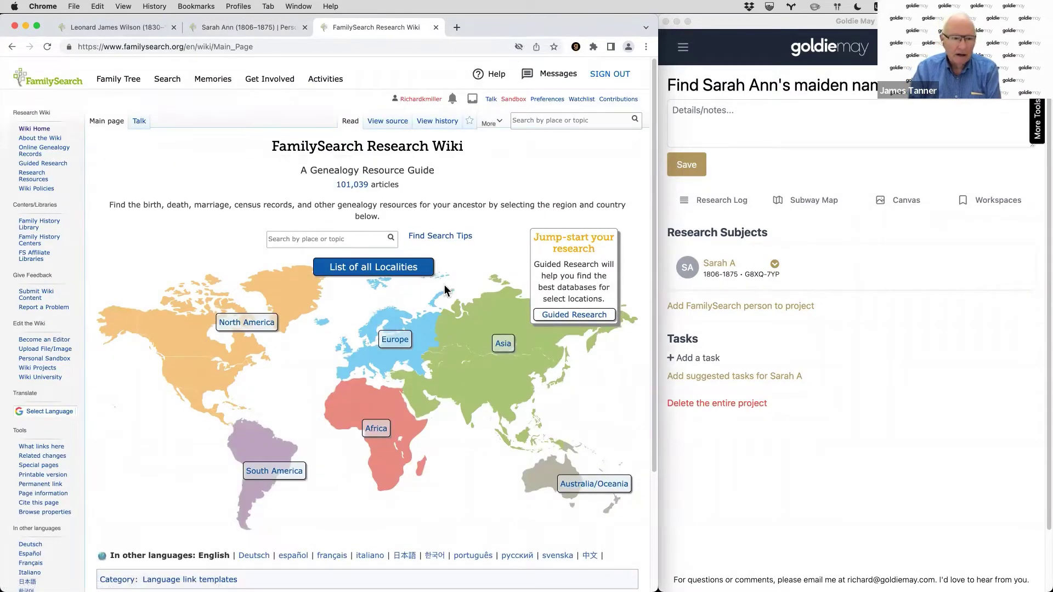
left_click(246, 324)
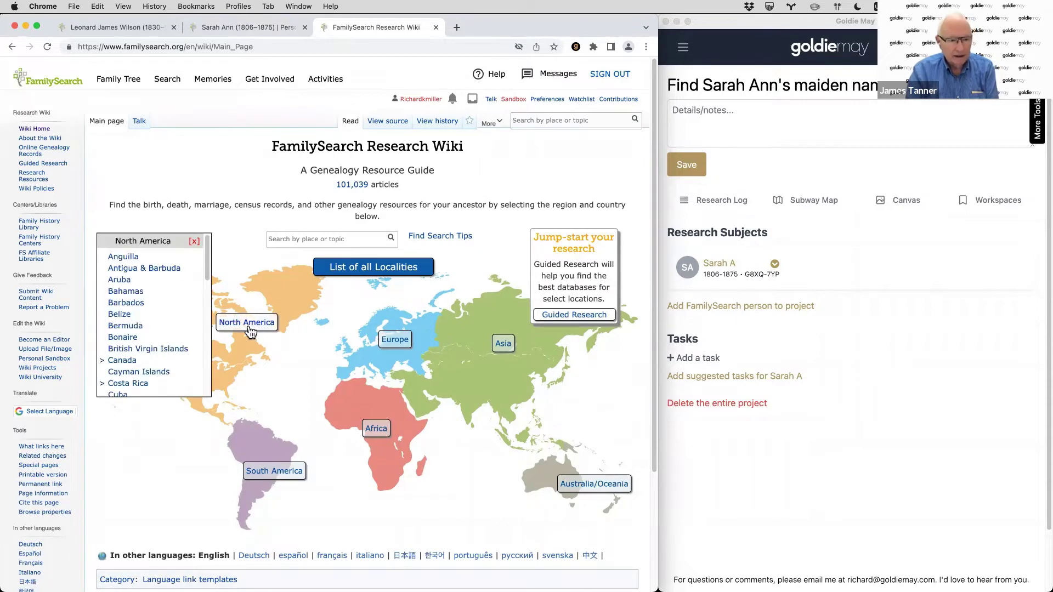
left_click(129, 362)
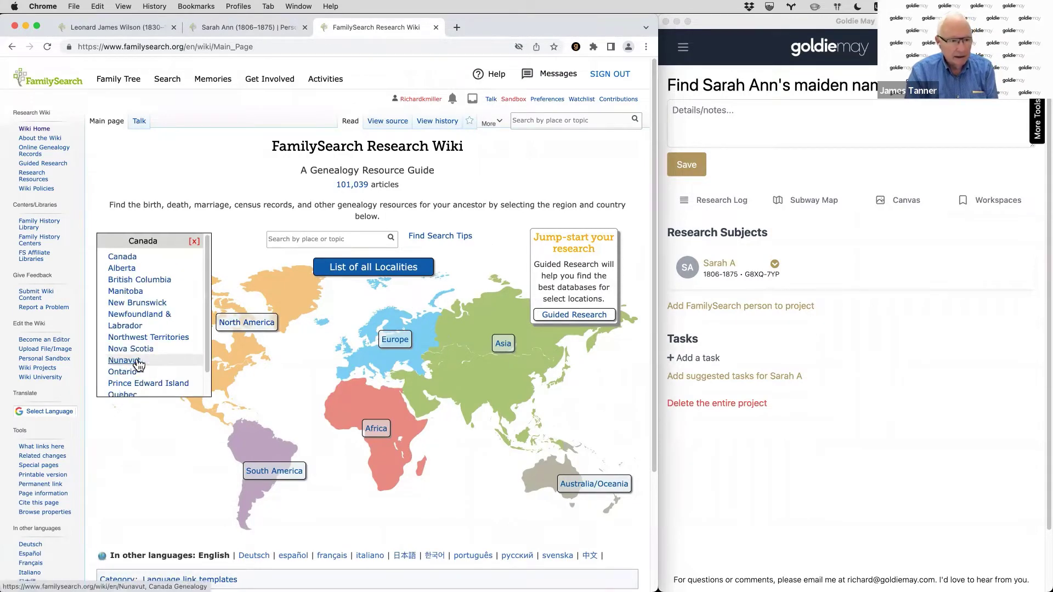
scroll(152, 357, "down", 1)
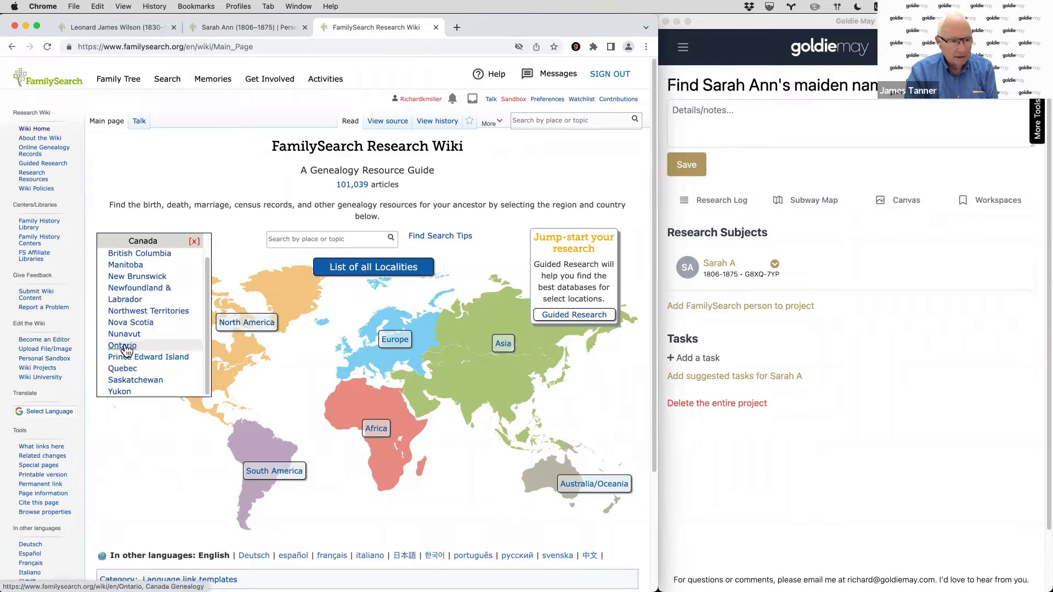
left_click(132, 350)
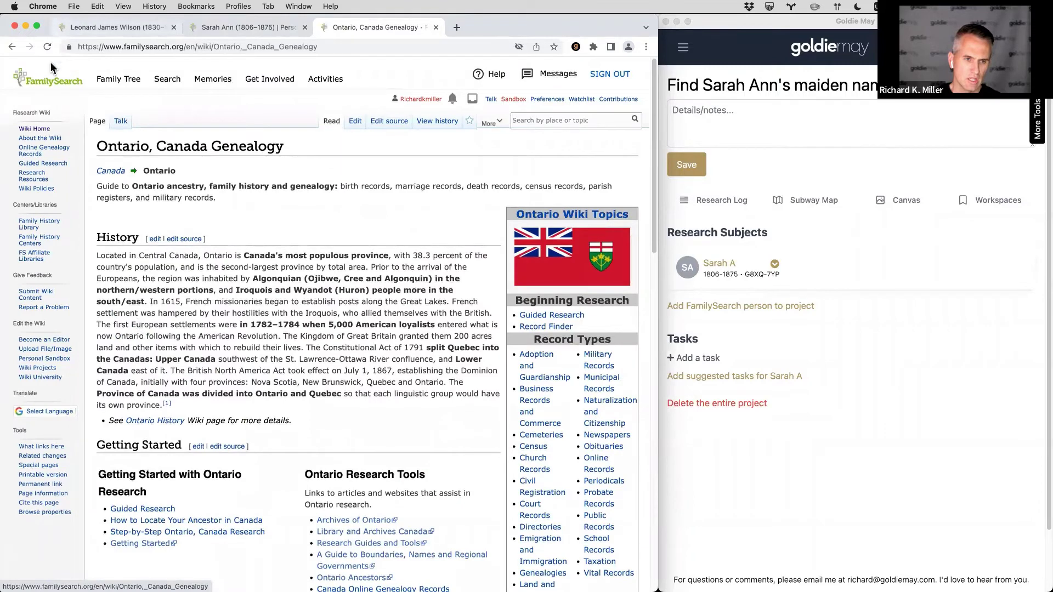
Go up to the wiki's Canada Genealogy article and examine its clickable map and the Provinces and Territories list
left_click(111, 171)
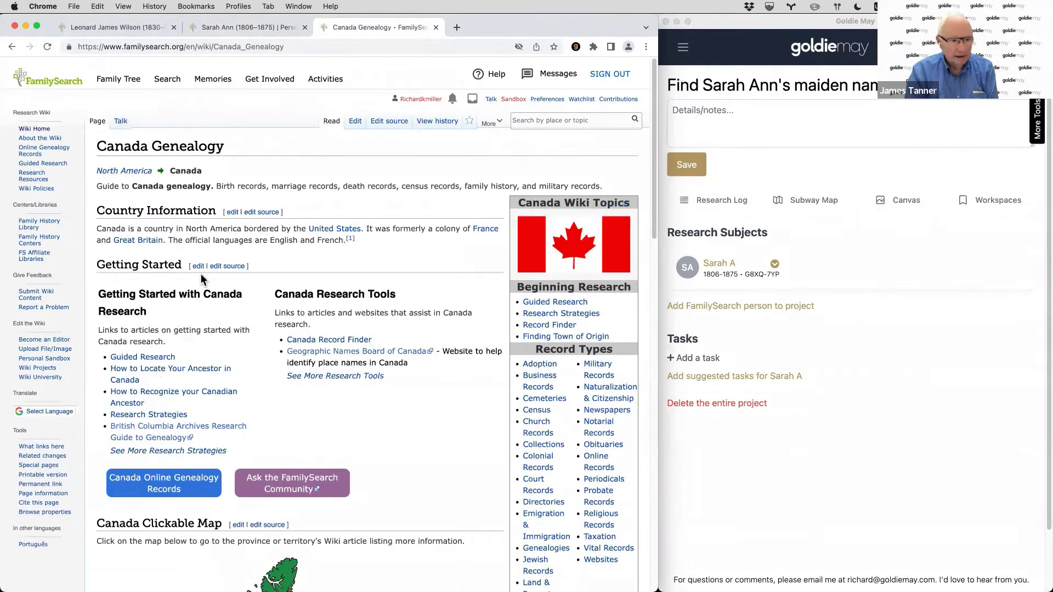
scroll(224, 294, "down", 10)
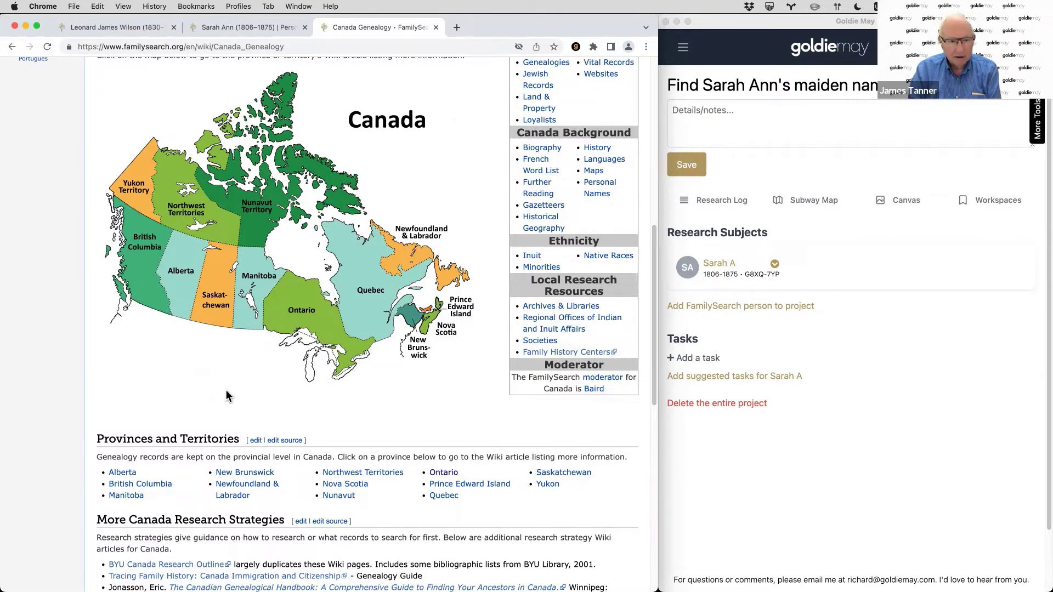
scroll(236, 394, "down", 1)
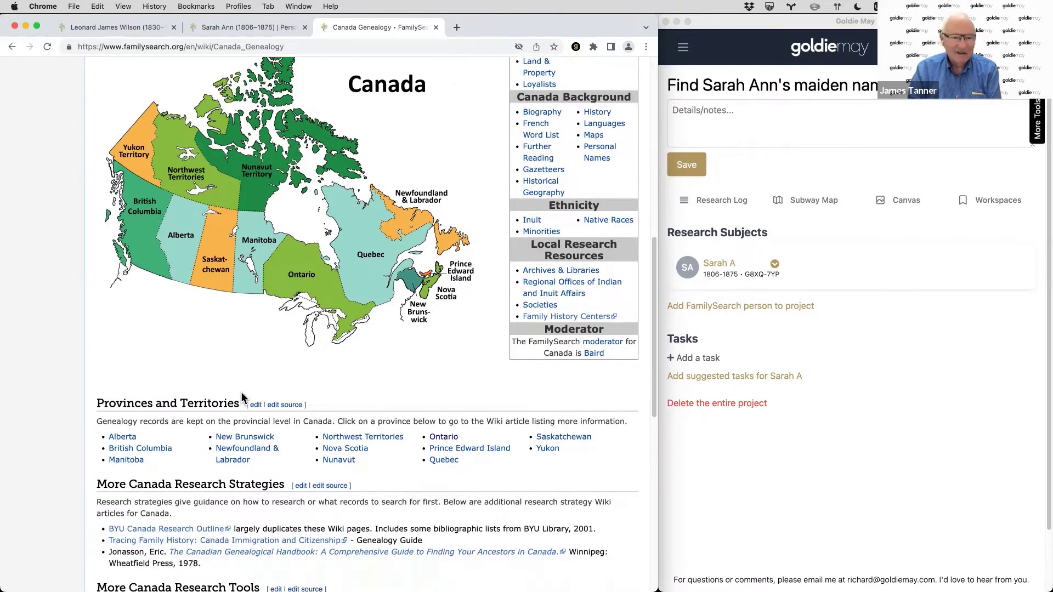
scroll(241, 394, "down", 1)
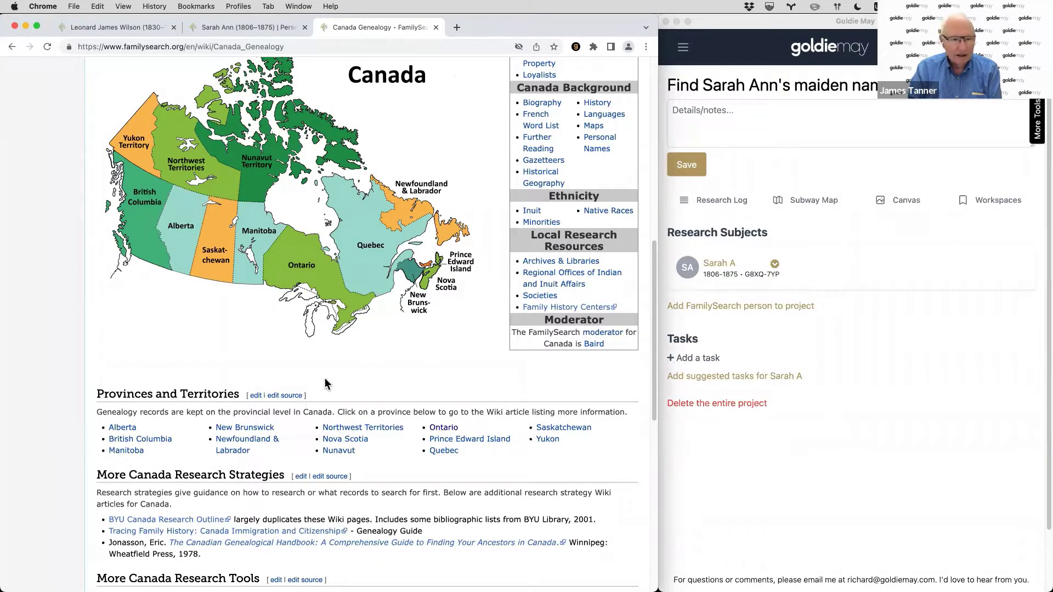
Open the Ontario article from the Canada map and read its History section on Upper and Lower Canada
left_click(306, 271)
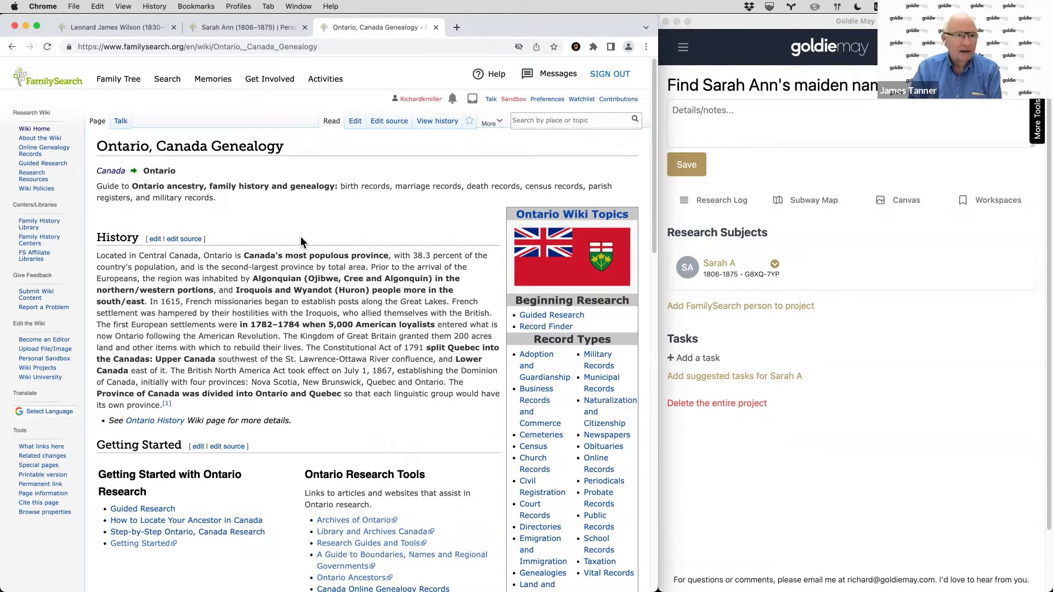
scroll(300, 236, "down", 5)
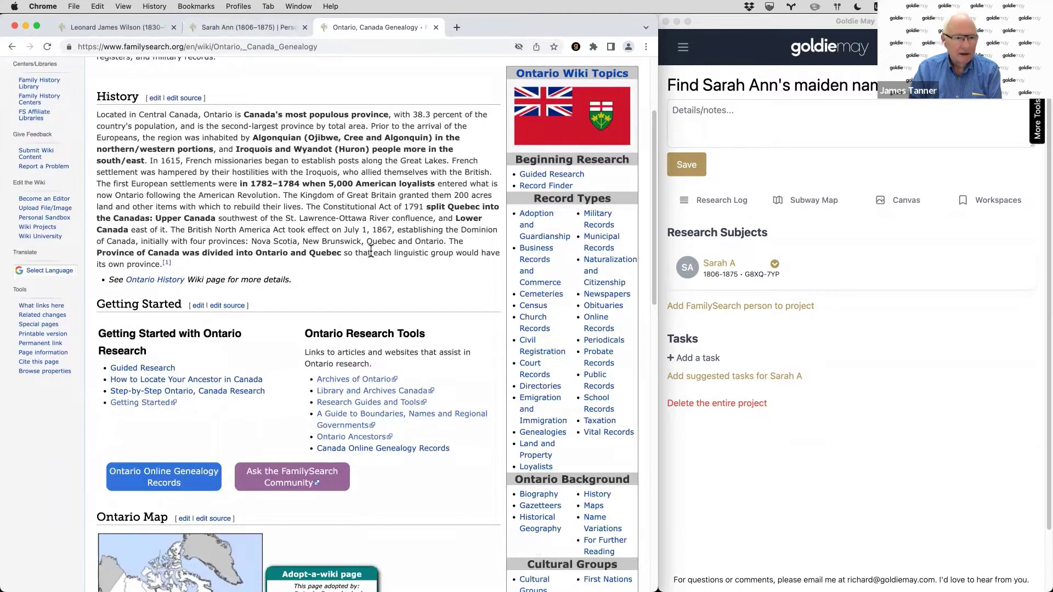
scroll(375, 246, "up", 1)
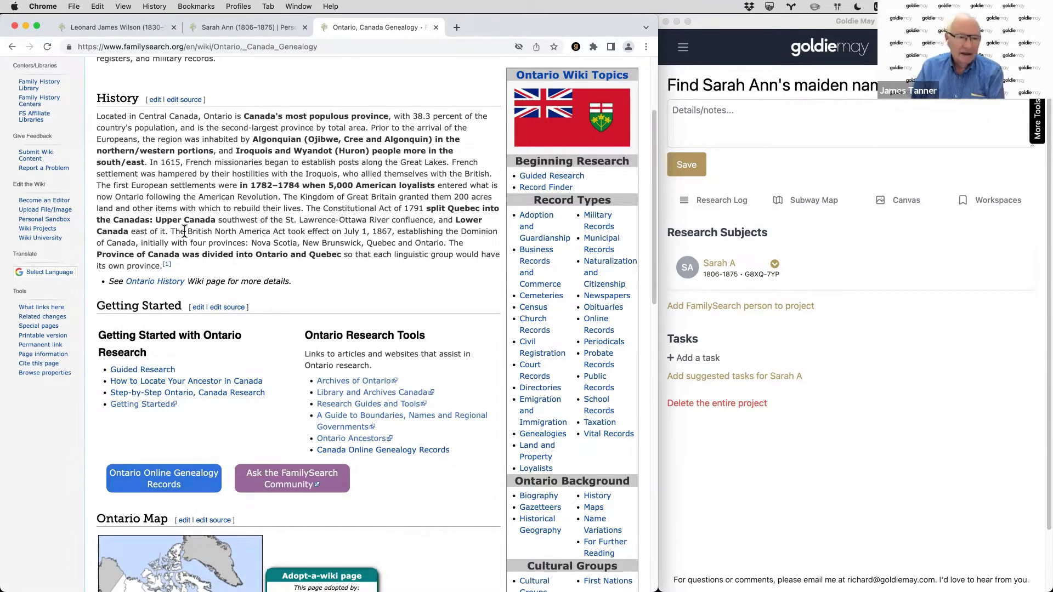
scroll(242, 76, "down", 5)
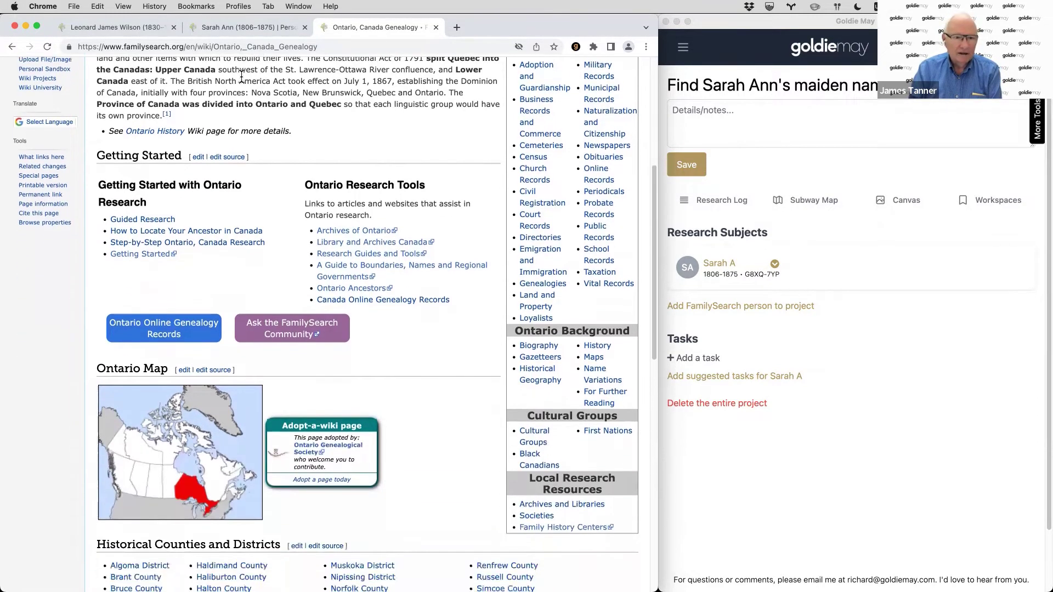
scroll(241, 77, "up", 4)
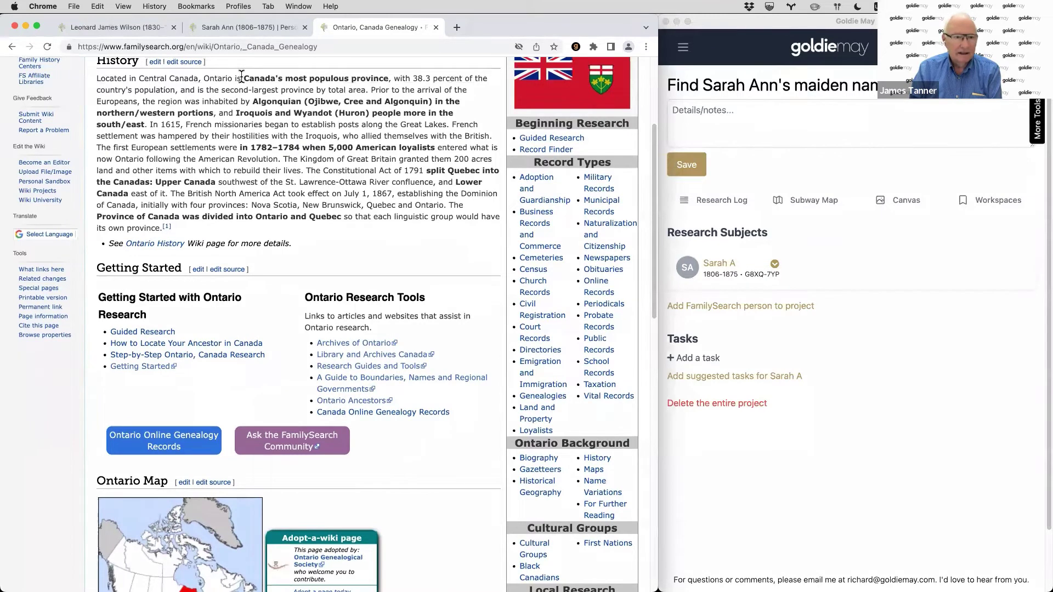
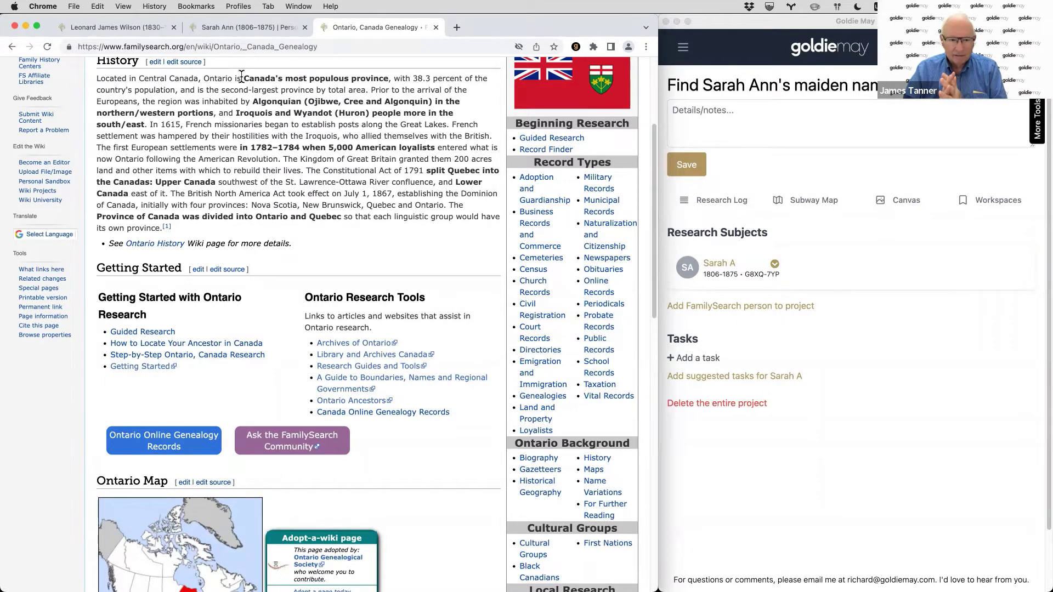
Look over the Ontario article's map, Historical Counties and Districts list, and Local Research Resources
scroll(208, 269, "down", 10)
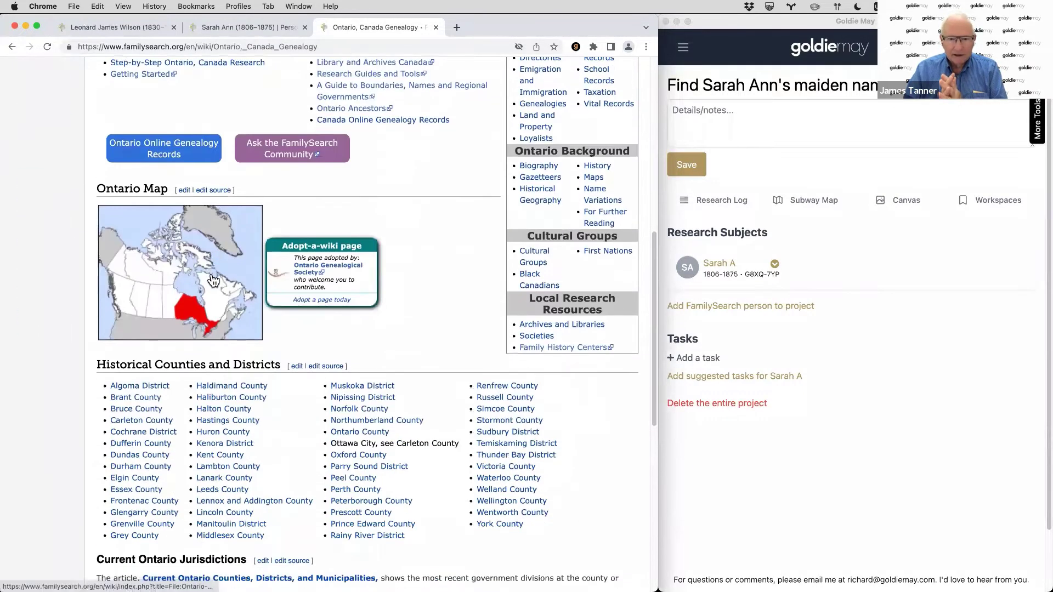
scroll(213, 281, "up", 2)
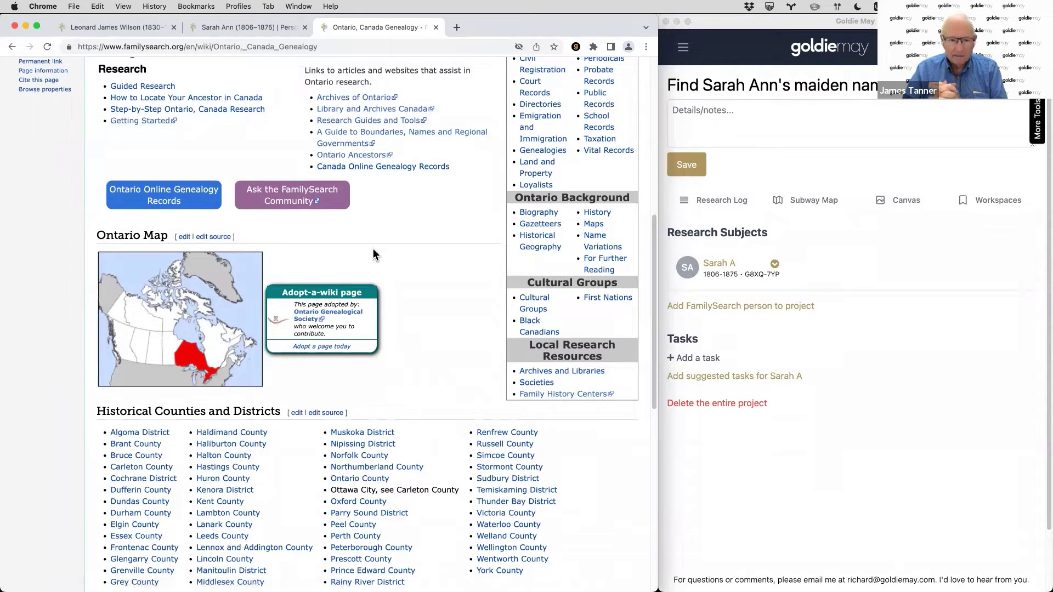
scroll(378, 280, "up", 4)
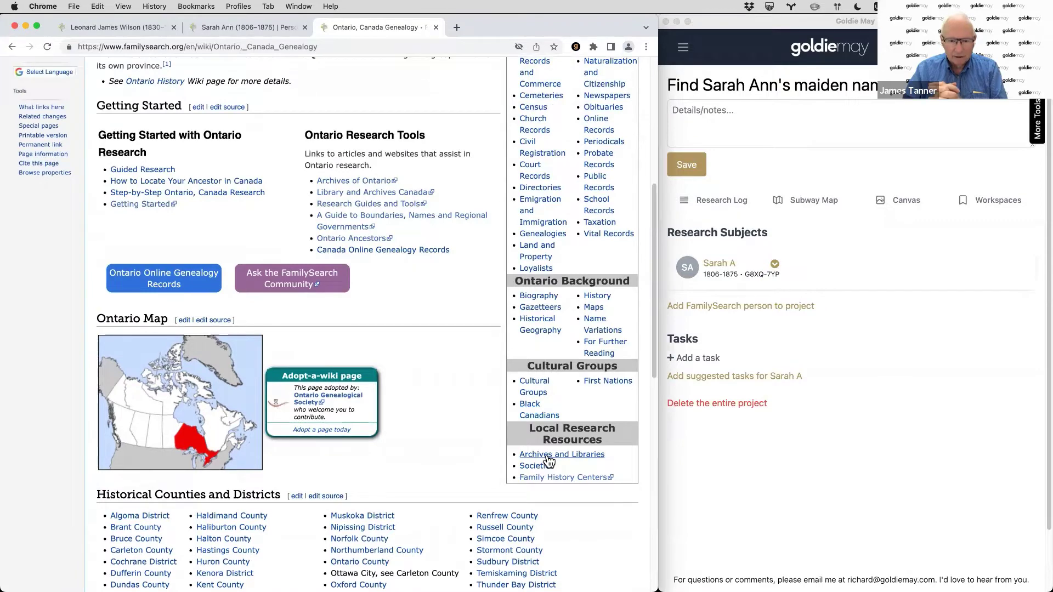
scroll(549, 461, "down", 3)
scroll(548, 461, "down", 1)
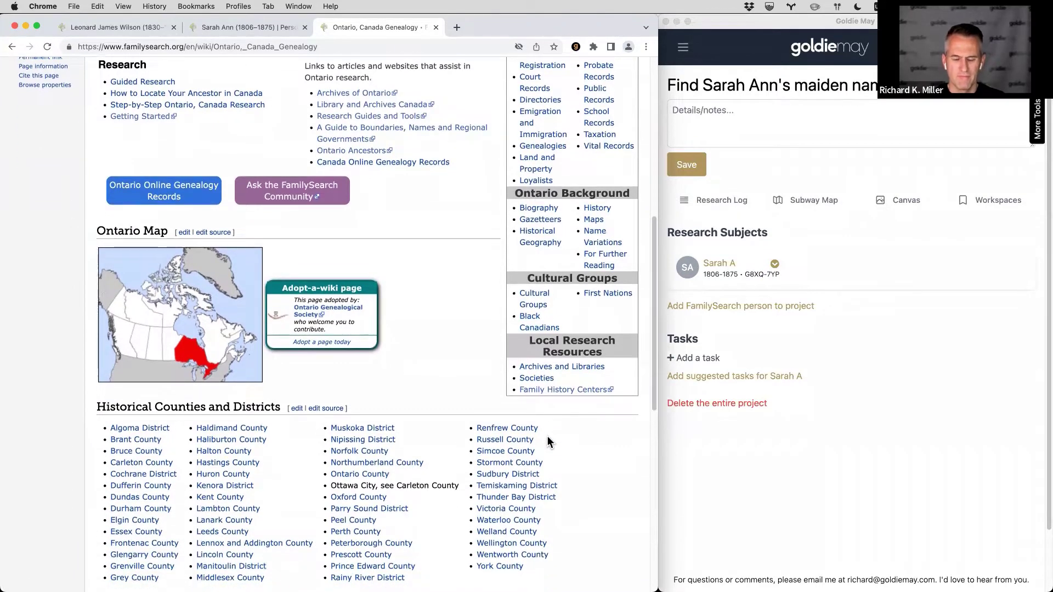
Open Ontario's Archives and Libraries article separately, view its Library and Archives Canada entry, and return to the repositories list
left_click(549, 367)
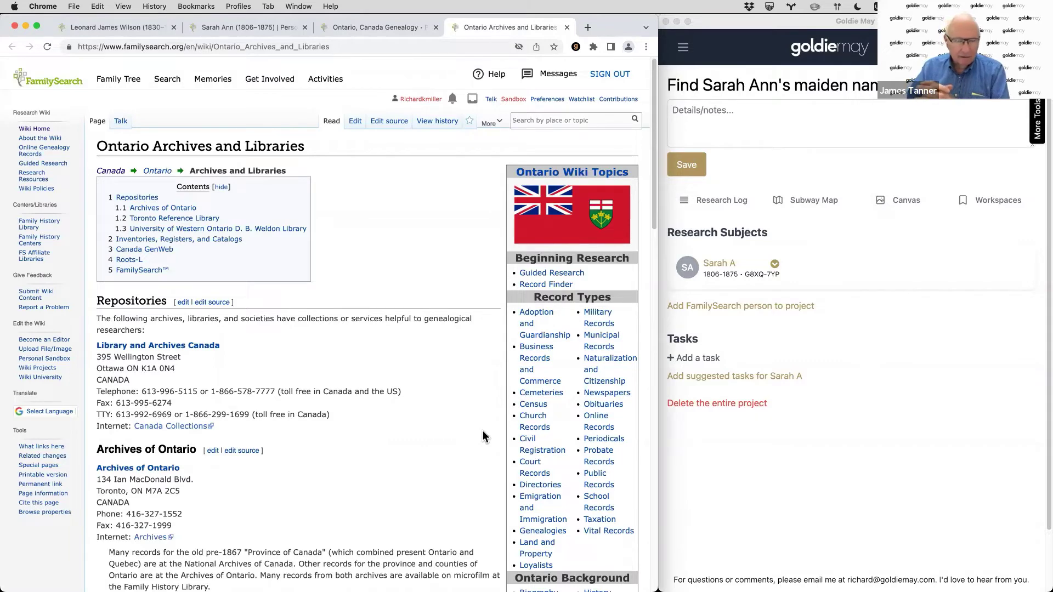
scroll(483, 432, "down", 6)
scroll(482, 430, "down", 1)
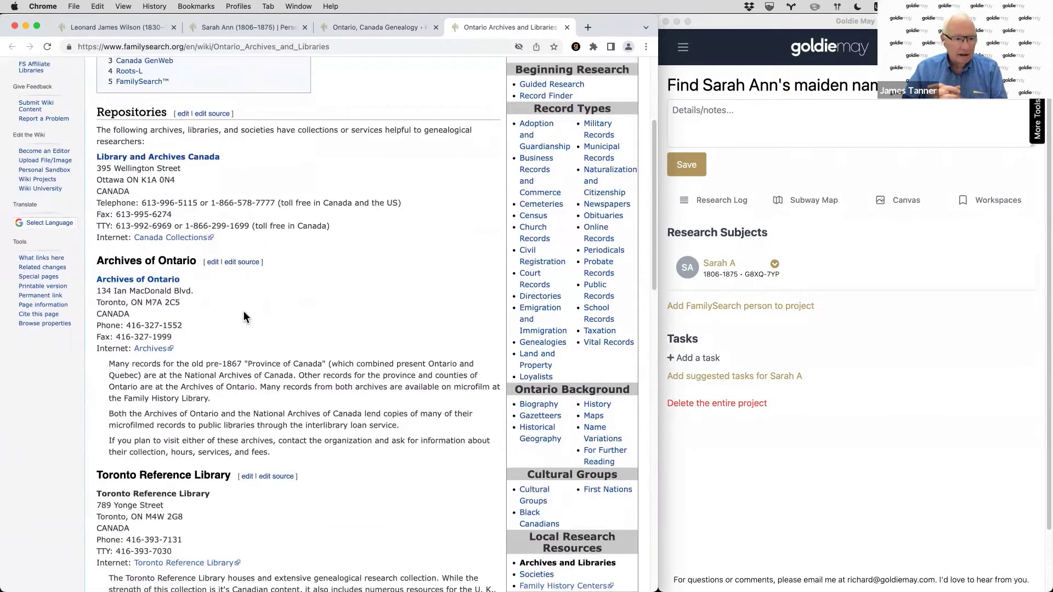
left_click(180, 159)
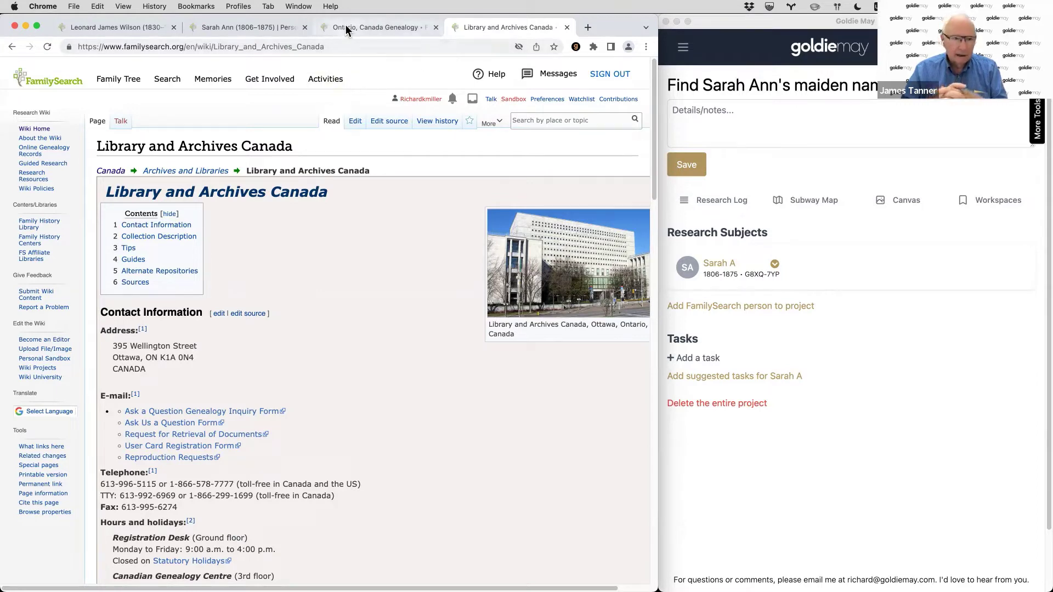
left_click(12, 47)
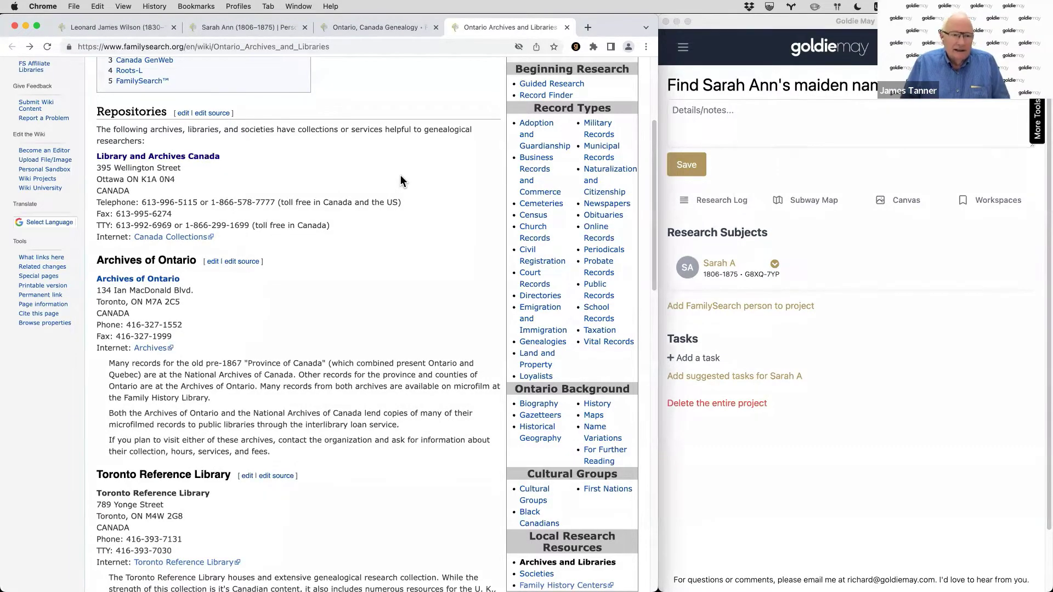
Return to the Ontario article's History section and highlight the 1782–1784 dates of the first European settlements
key("ctrl+shift+Tab")
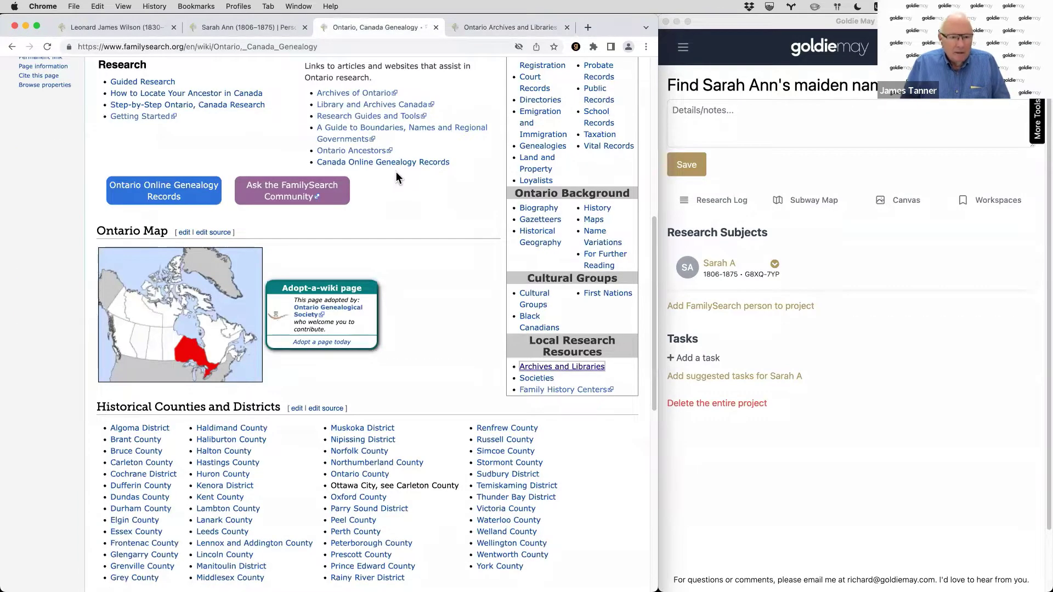
scroll(396, 172, "up", 5)
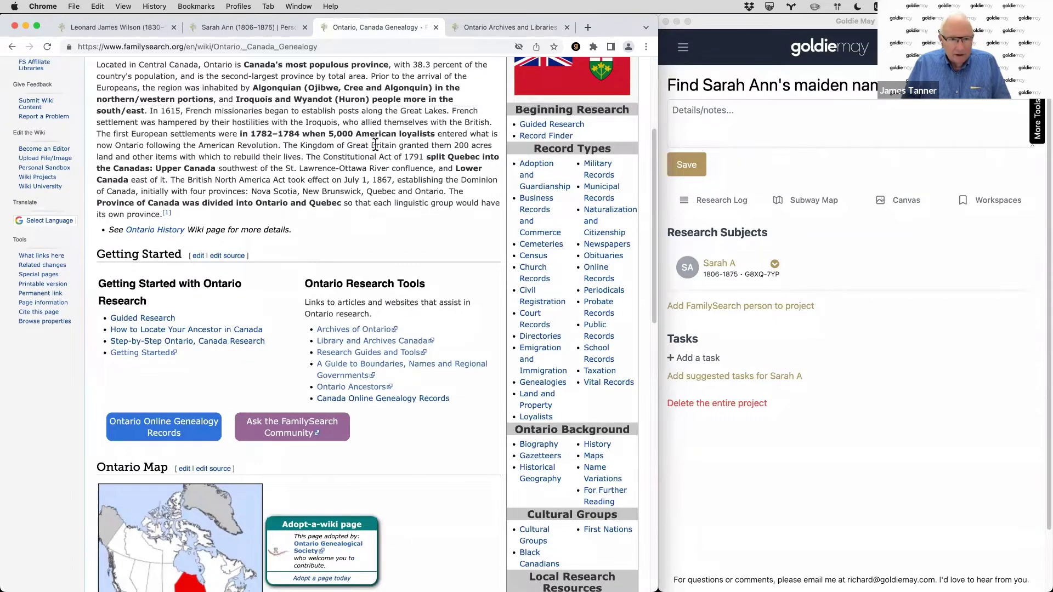
scroll(305, 169, "up", 1)
scroll(305, 169, "up", 2)
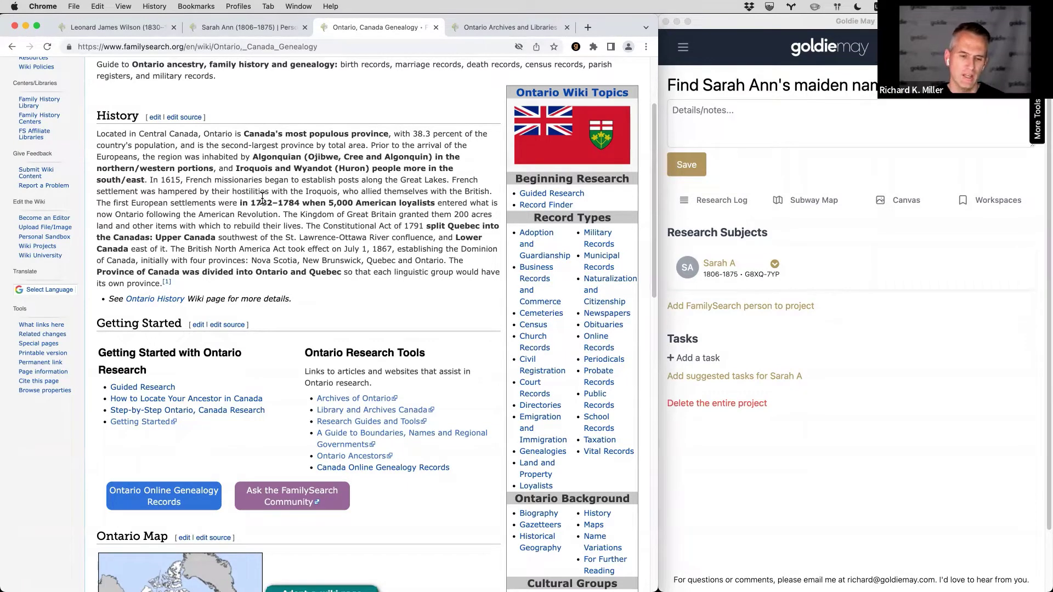
left_click_drag(250, 202, 311, 202)
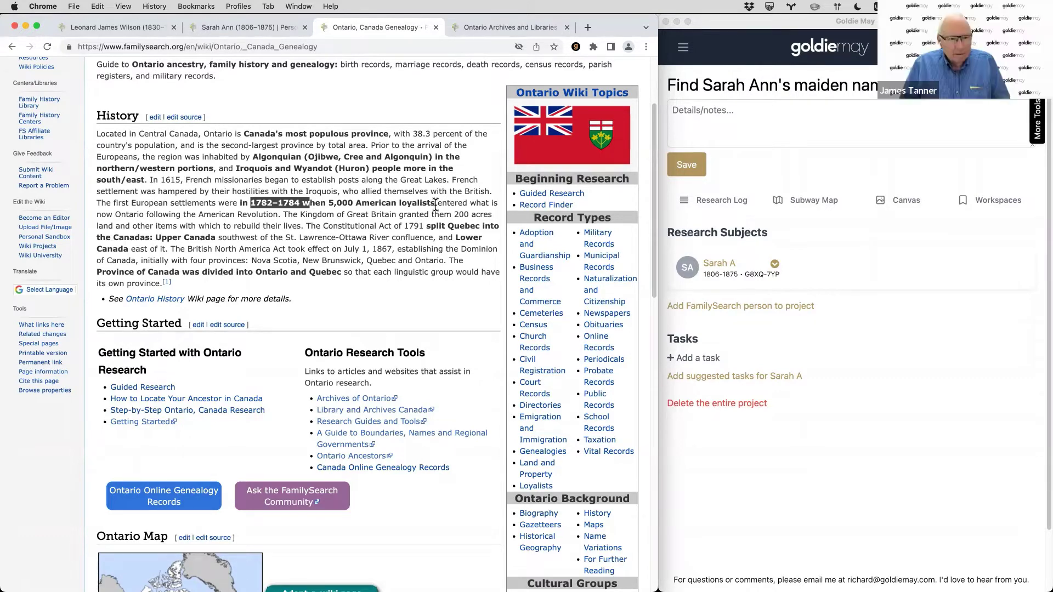
Switch back to the ancestor's Sources page and open the FamilySearch Catalog from there
left_click(250, 29)
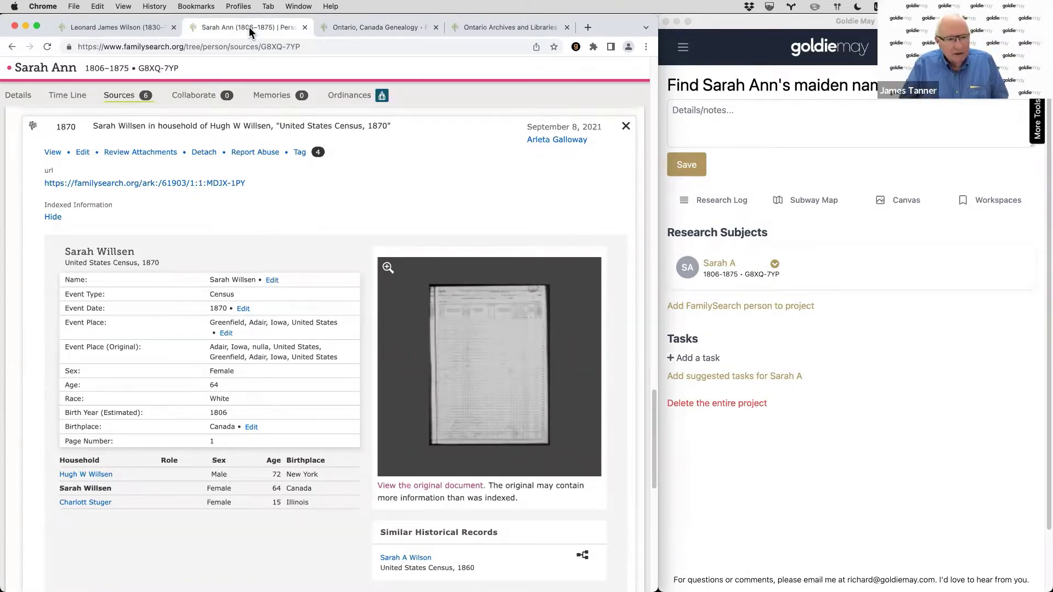
scroll(236, 176, "up", 10)
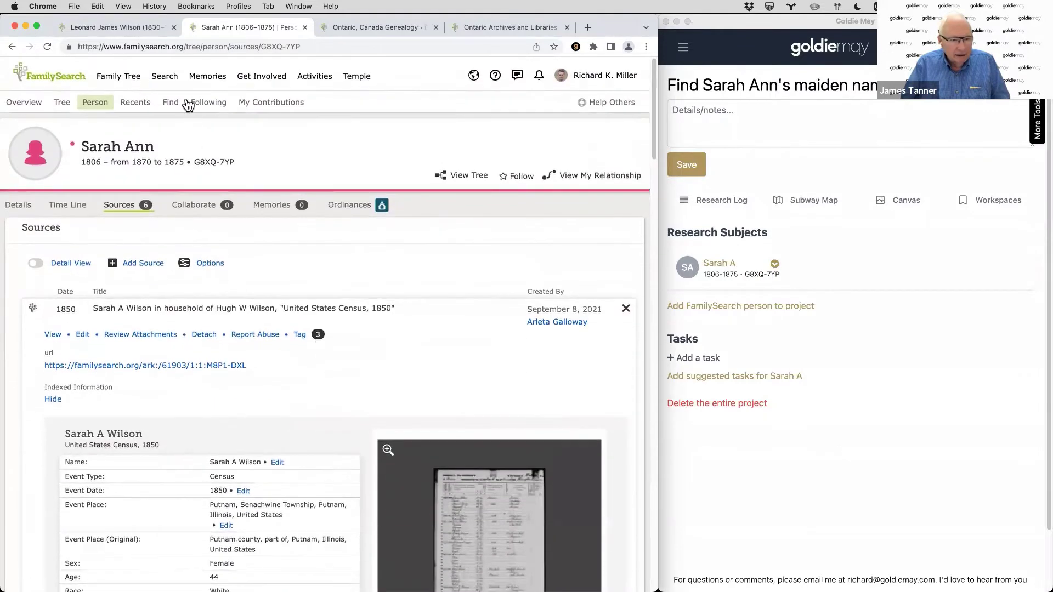
mouse_move(163, 77)
left_click(167, 195)
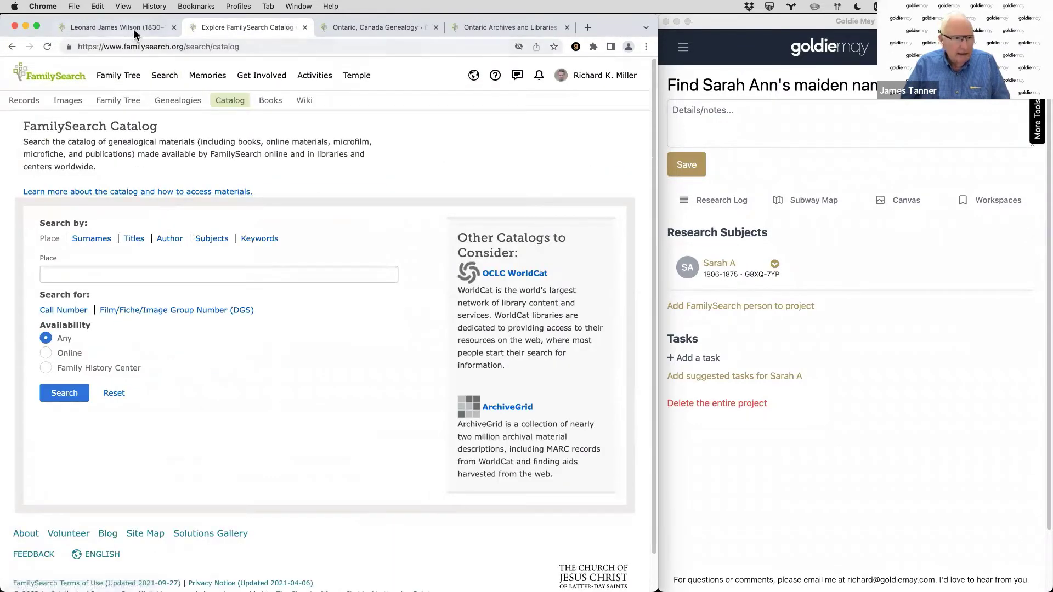
Search the FamilySearch Catalog for the place "United States, Iowa, Adair" with availability left at Any
left_click(150, 274)
type("ad")
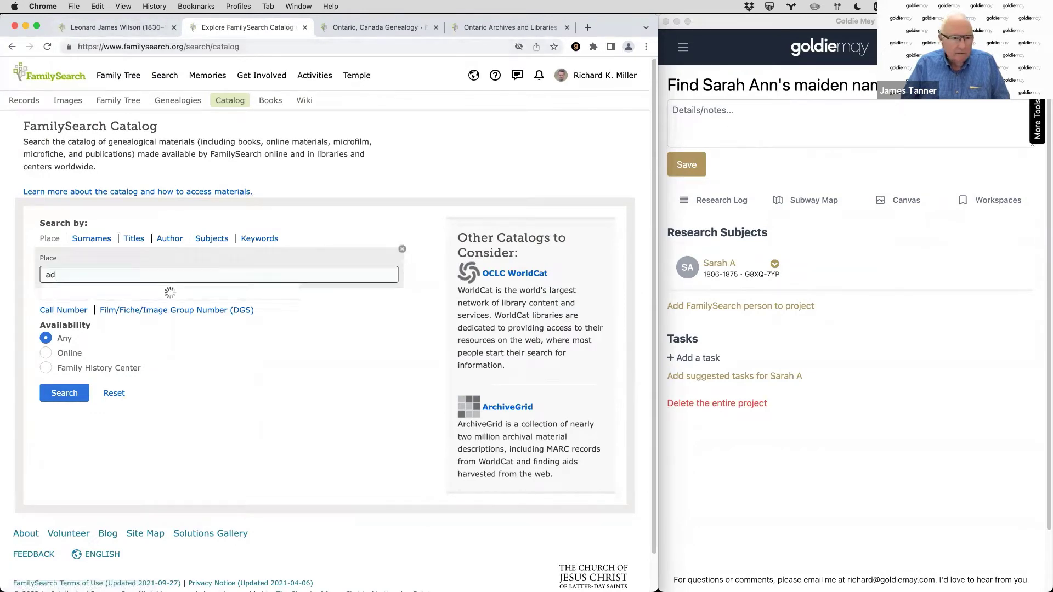
type("air")
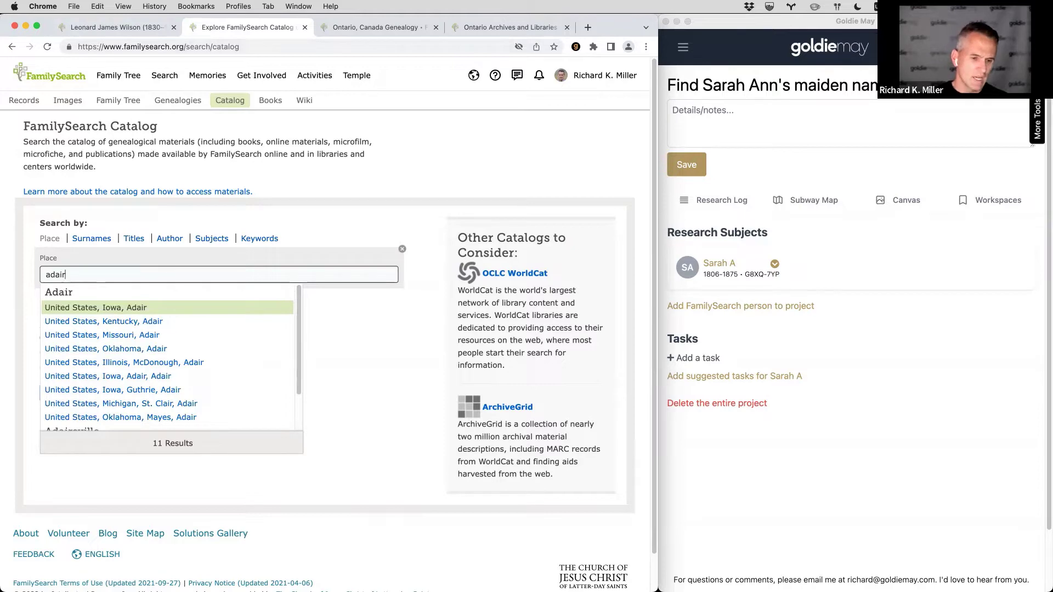
key("Return")
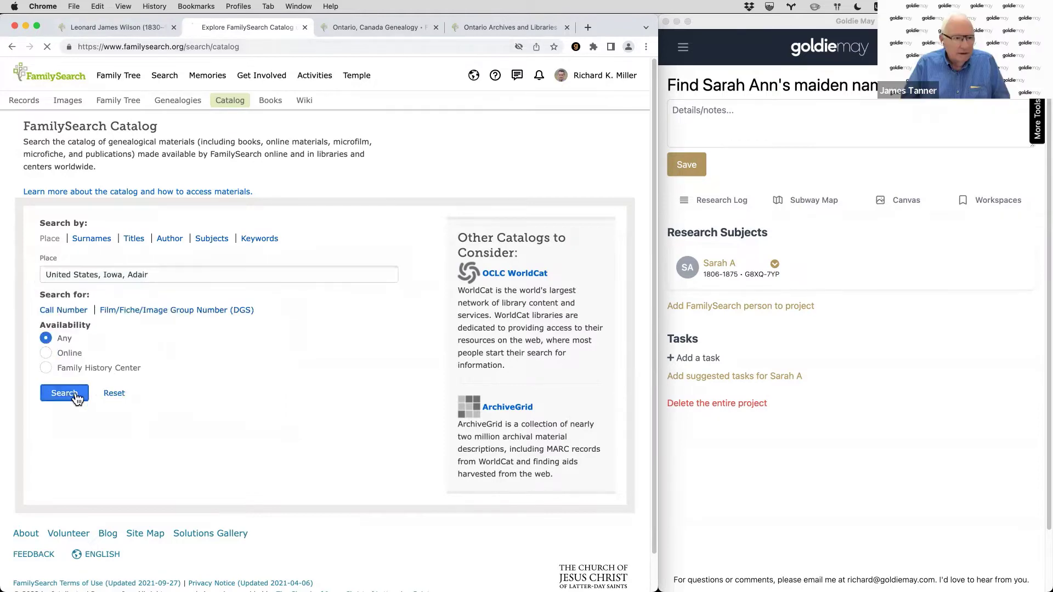
left_click(70, 394)
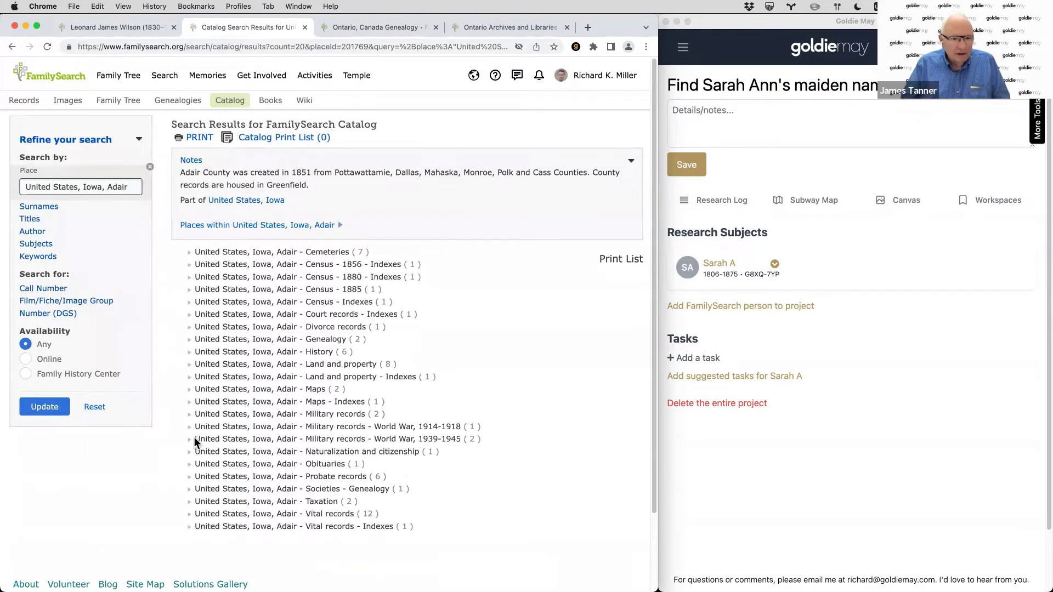
Expand Adair's Vital records and Cemeteries categories and open "Inscriptions from the cemeteries of Adair County, earliest dates through 1976" separately
scroll(213, 445, "down", 1)
left_click(302, 493)
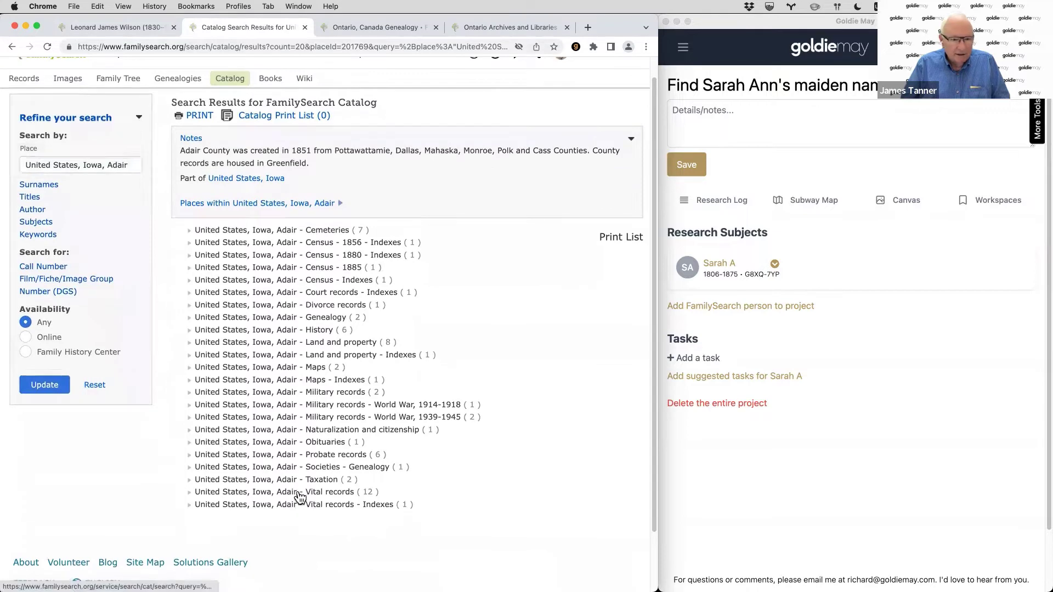
left_click(307, 230)
scroll(485, 96, "down", 2)
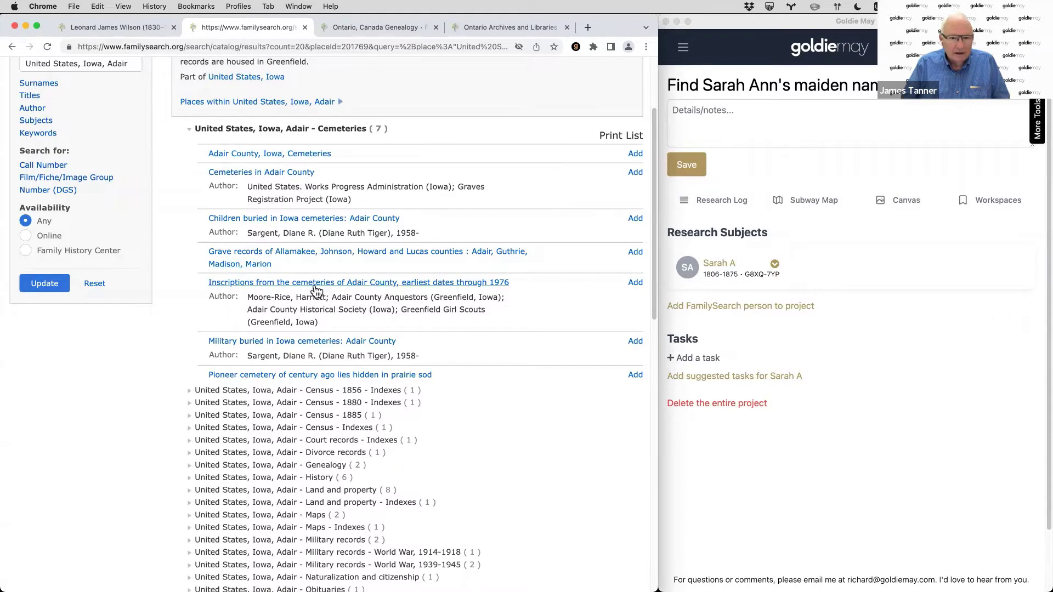
left_click(288, 283, "super")
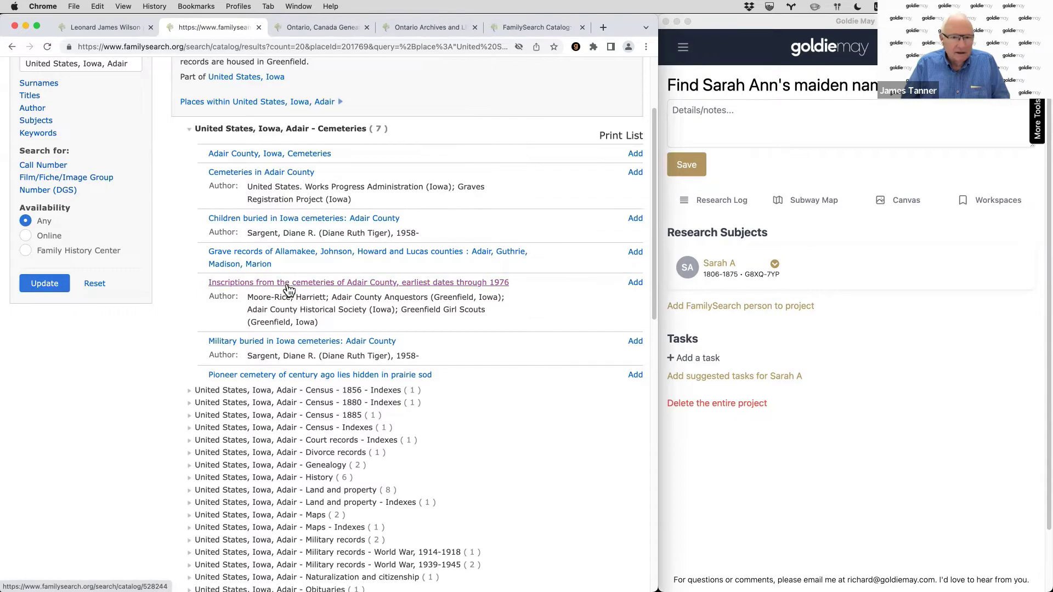
Review the Adair County vital records titles and their date ranges, checking against the family members page, and collapse the category
scroll(288, 288, "down", 10)
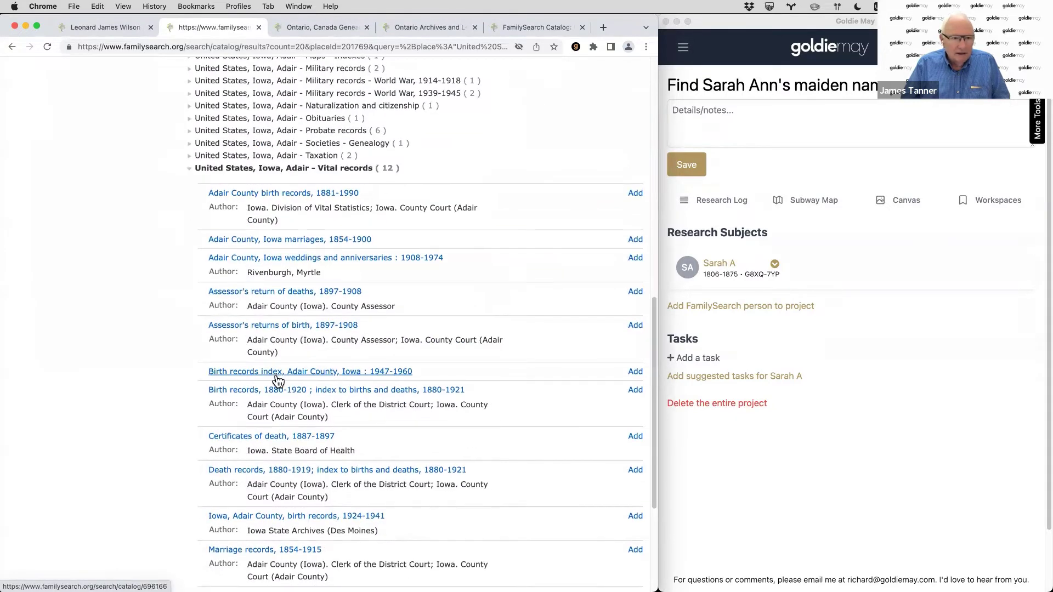
scroll(278, 381, "up", 3)
scroll(278, 381, "down", 3)
scroll(280, 412, "down", 7)
scroll(288, 417, "up", 4)
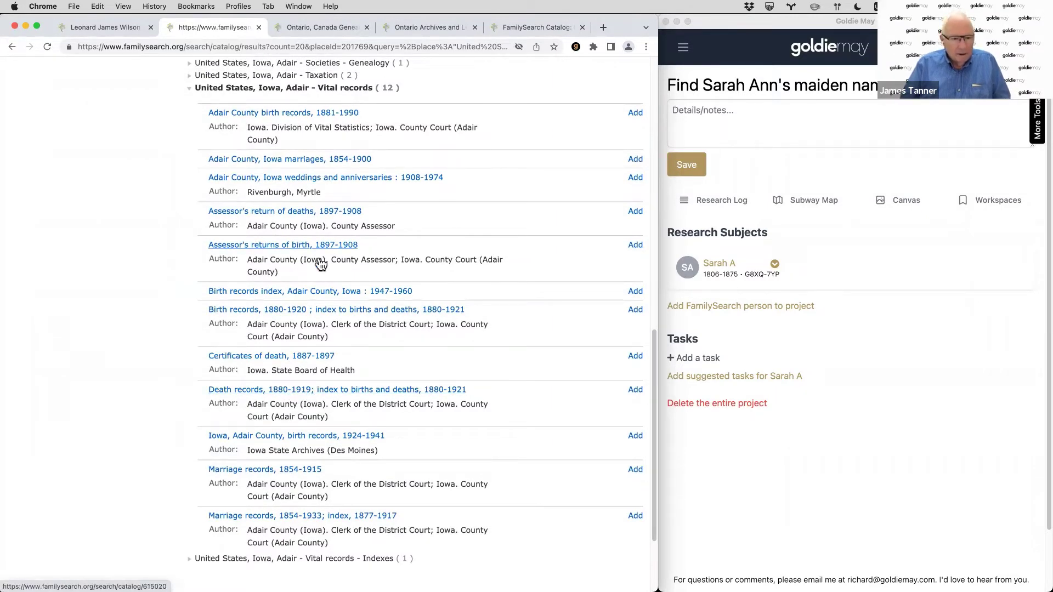
key("ctrl+shift+Tab")
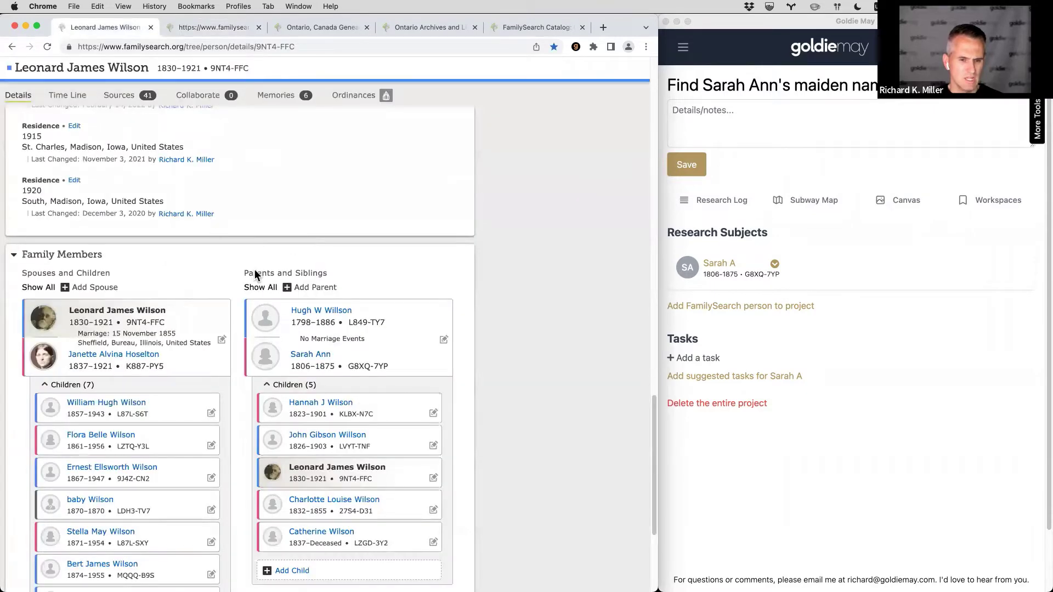
key("ctrl+Tab")
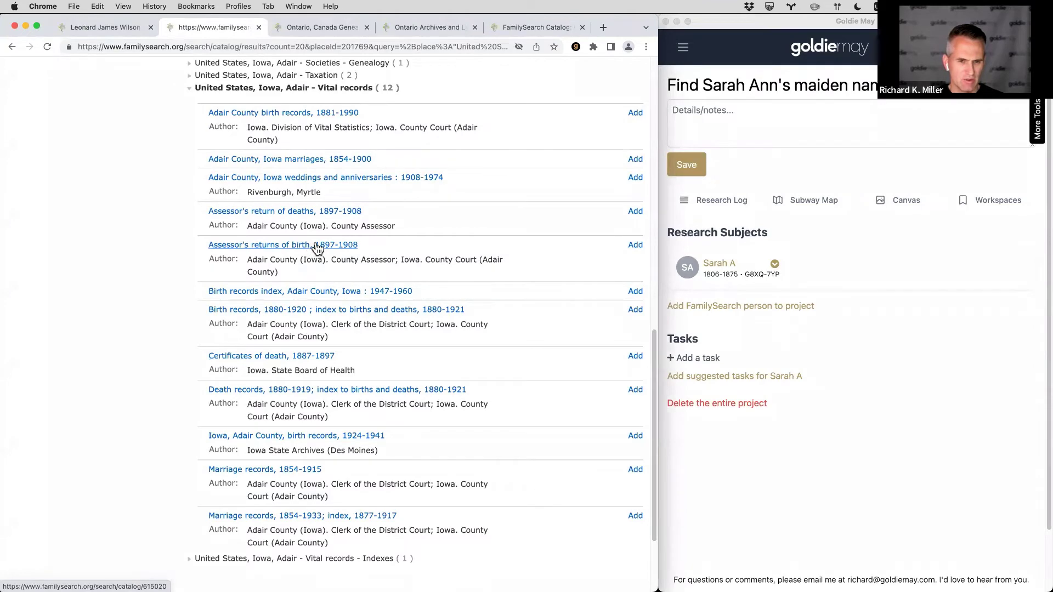
scroll(317, 247, "up", 3)
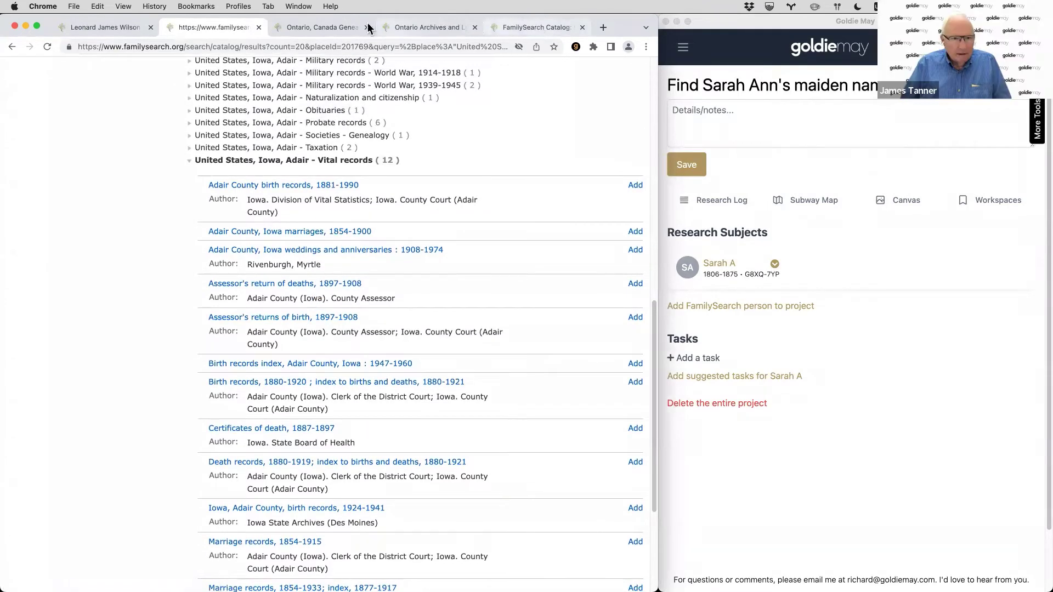
scroll(274, 203, "up", 2)
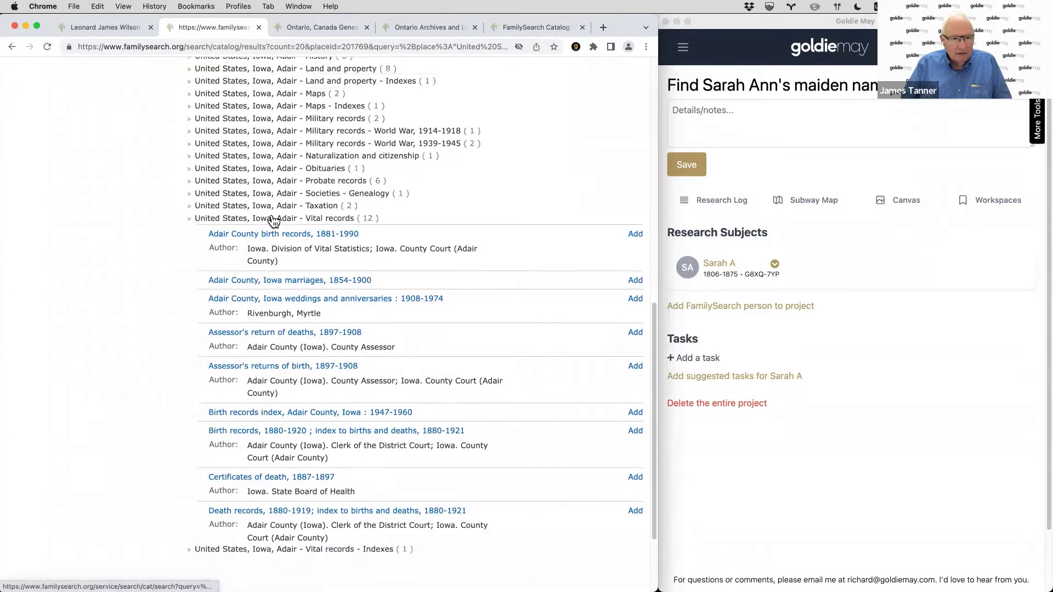
scroll(274, 220, "up", 10)
View the cemetery inscriptions catalog record and open the digital version of the book
left_click(525, 27)
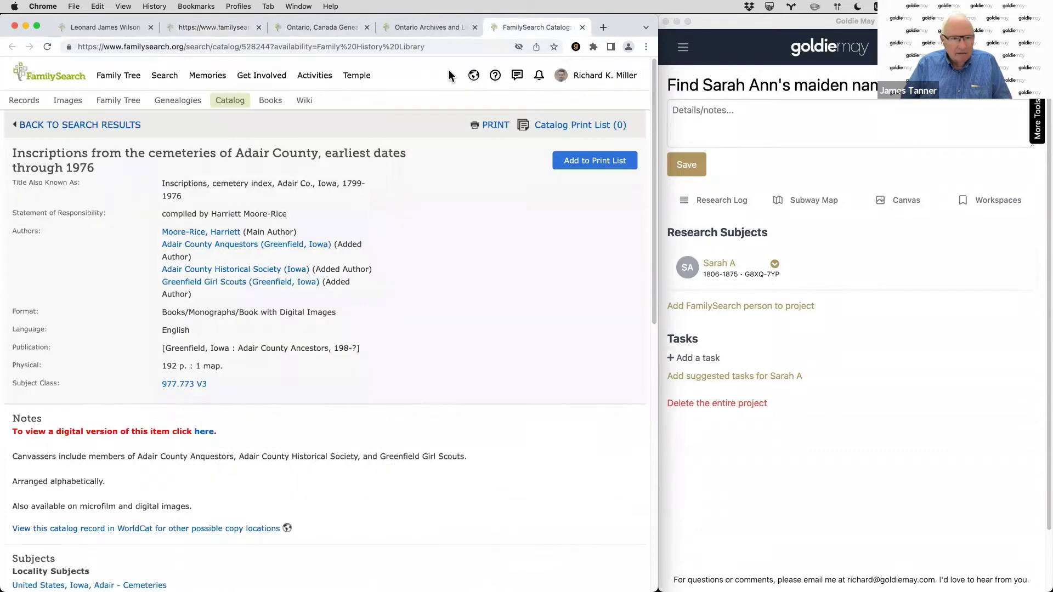
scroll(340, 282, "down", 1)
left_click(204, 395)
scroll(202, 401, "down", 5)
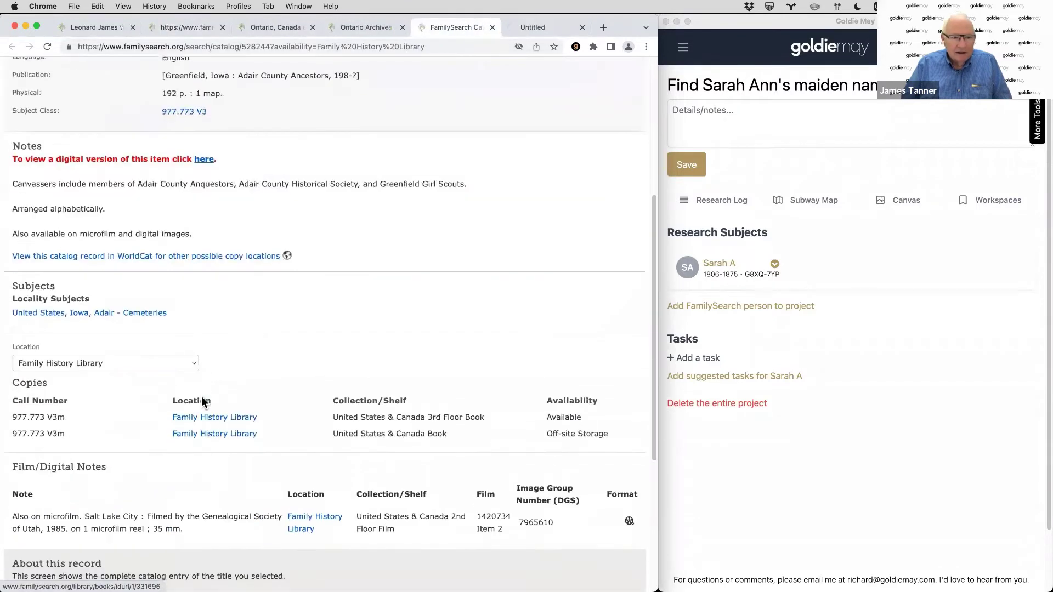
left_click(538, 27)
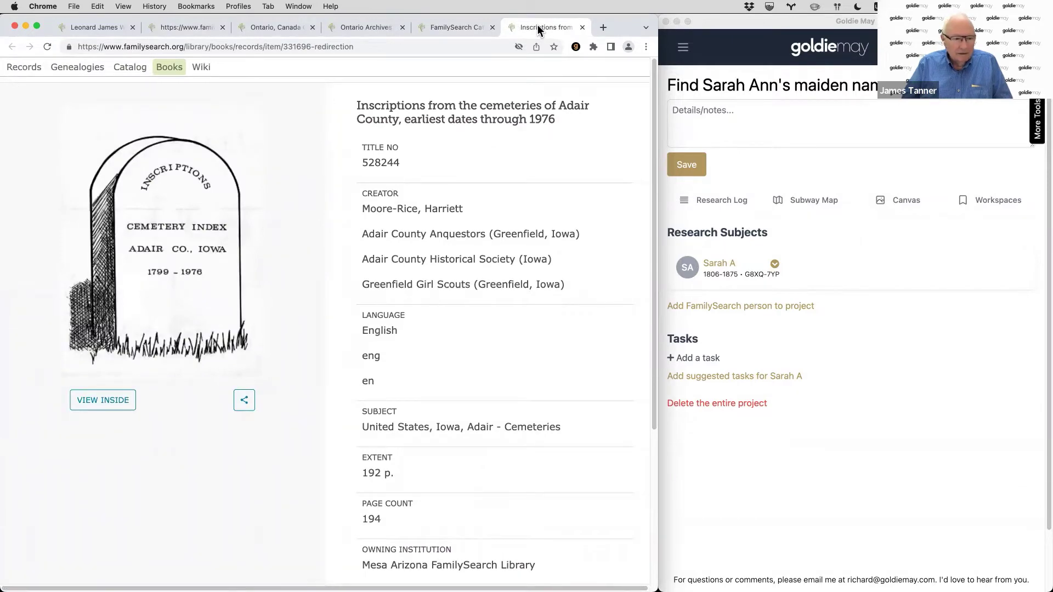
Open findagrave.com separately and enter the ancestor's first and middle names in the memorial search
key("cmd+t")
type("findagrave.com")
key("Return")
left_click(228, 176)
type("sara")
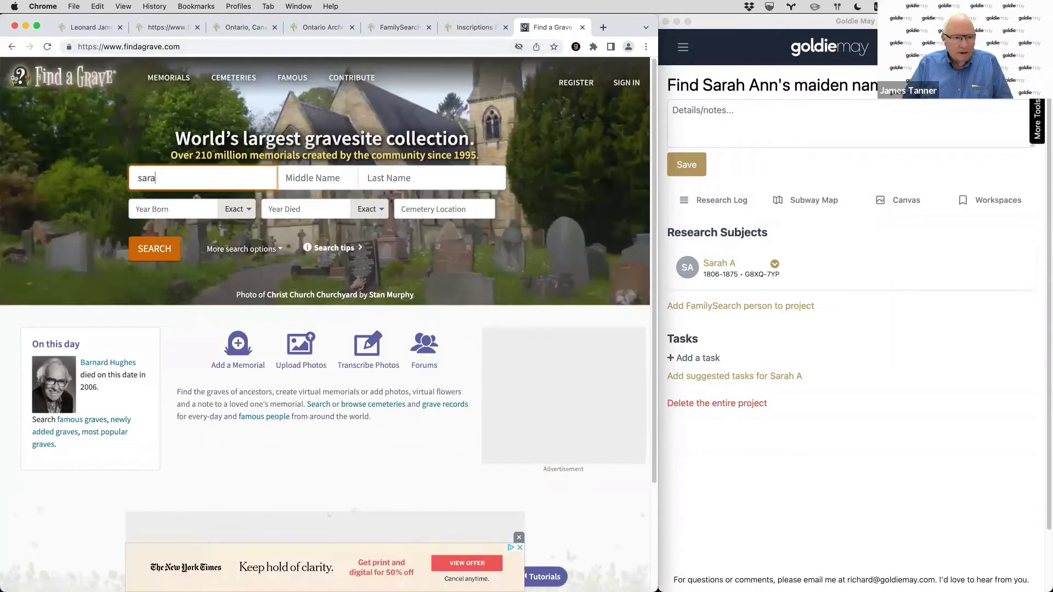
type("h an")
key("BackSpace")
key("BackSpace")
key("BackSpace")
key("Tab")
type("ann")
Limit the memorial search to Adair County, Iowa, USA, and run it
left_click(444, 209)
type("adair")
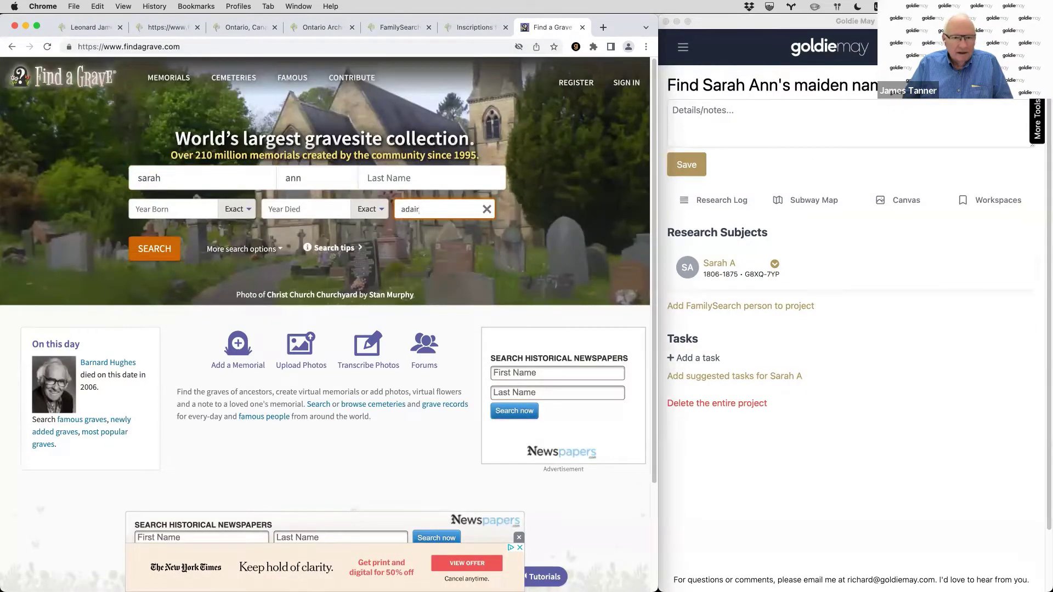
key("Down")
key("Return")
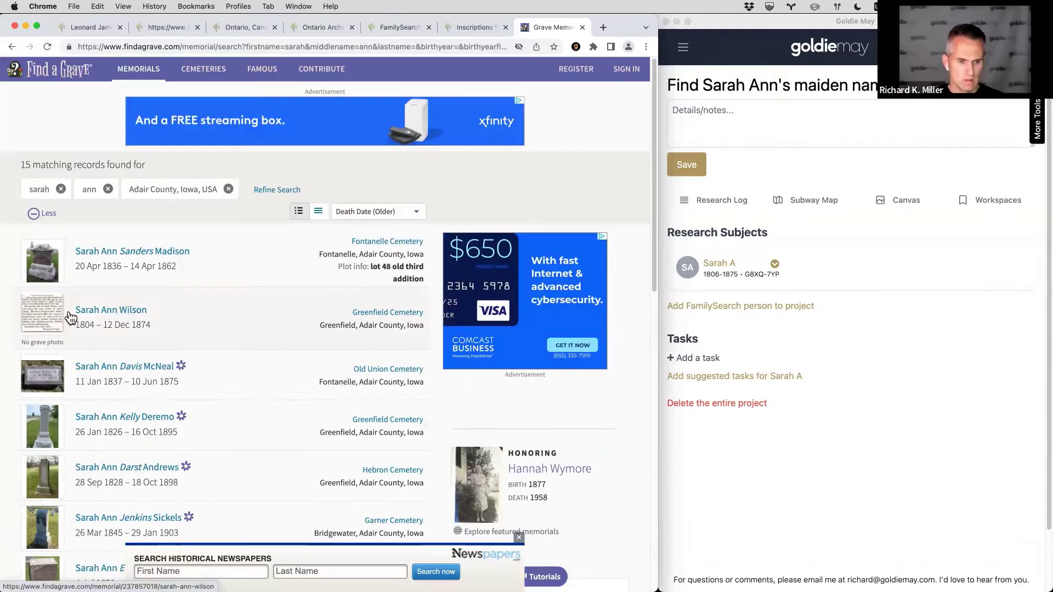
Open the Greenfield Cemetery memorial with the 12 Dec 1874 death date separately and enlarge its obituary clipping
left_click(114, 315, "super")
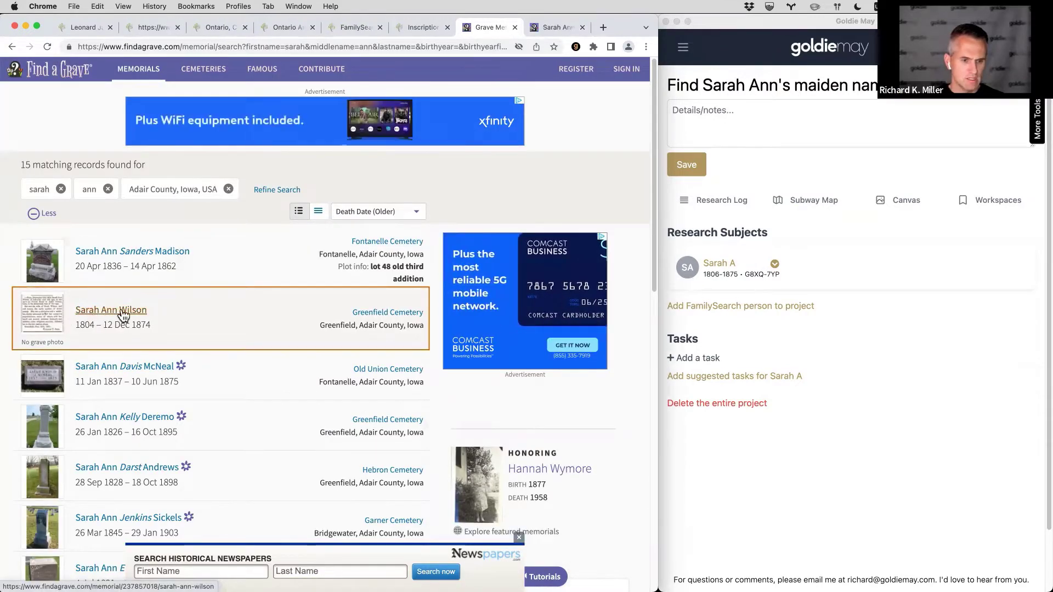
left_click(551, 27)
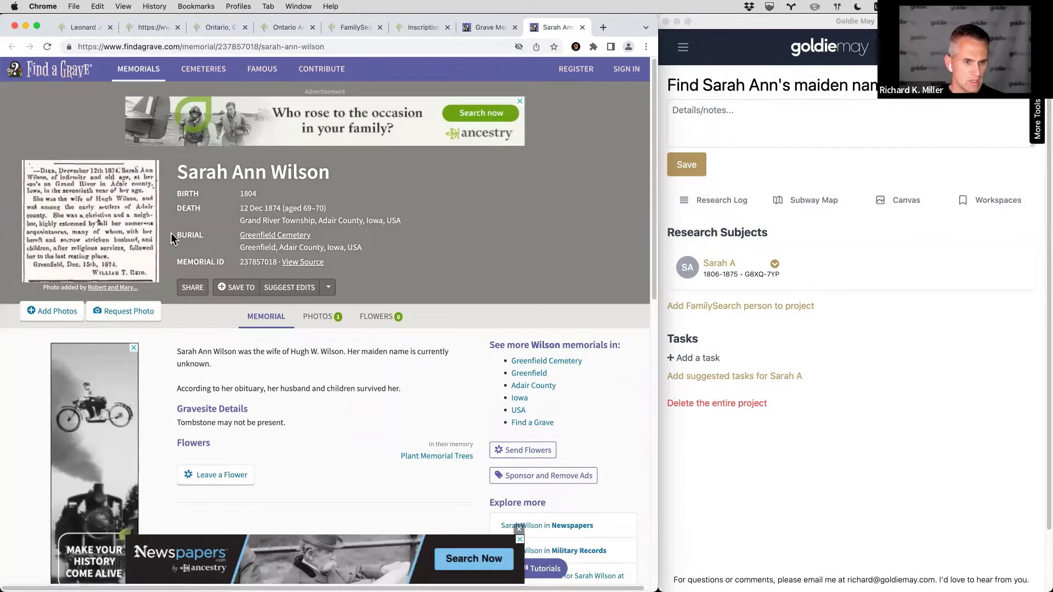
left_click(98, 191)
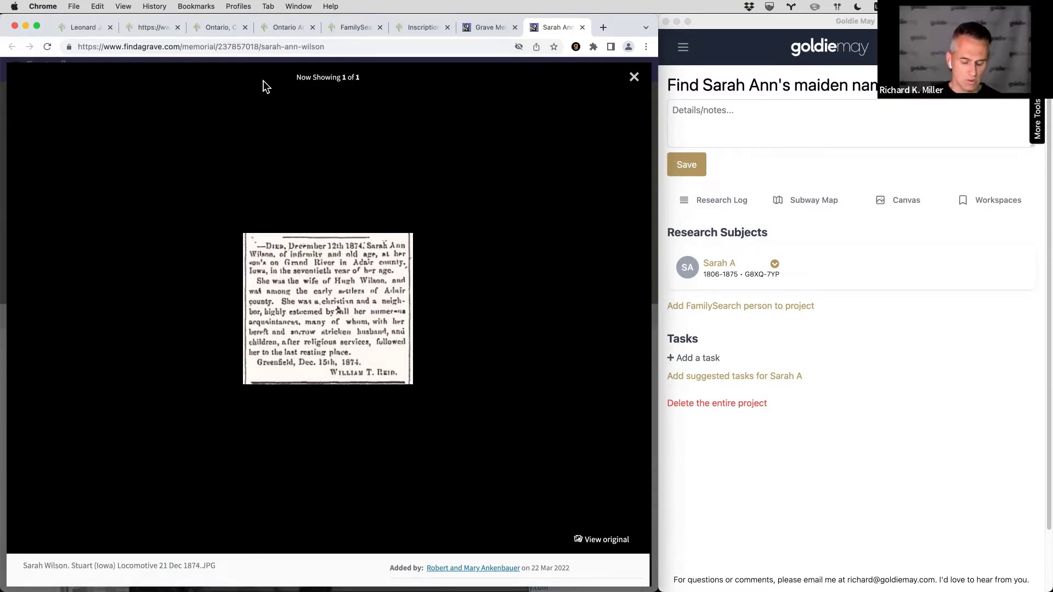
Add two project tasks: "Add death date from findagrave" and "Page 8 of Winterset Madisonian, published in Winterset, Iowa on Wednesday, May 25th, 1921"
key("ctrl+shift+Tab")
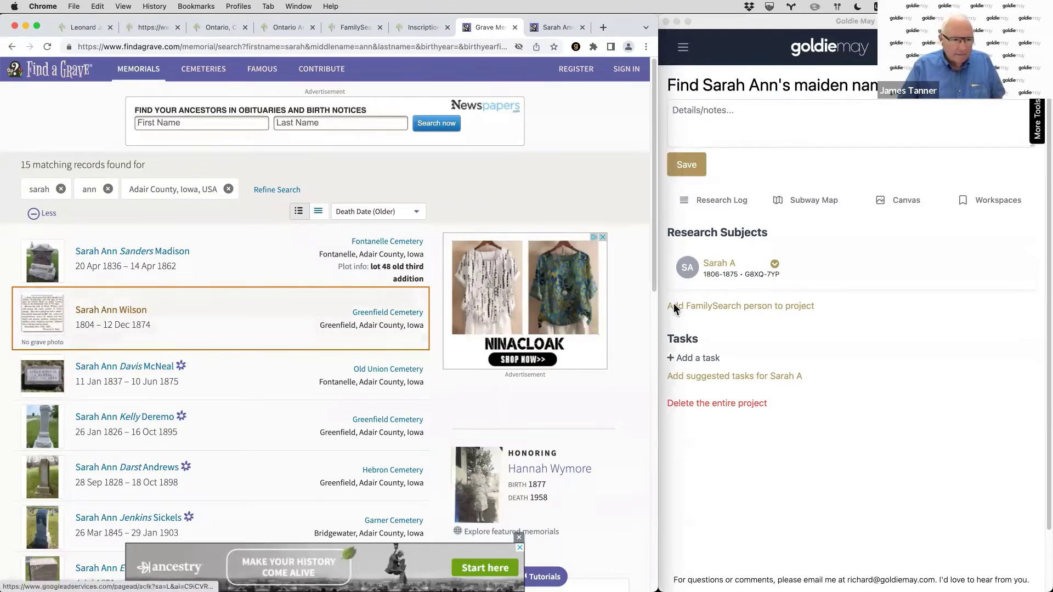
left_click(705, 334)
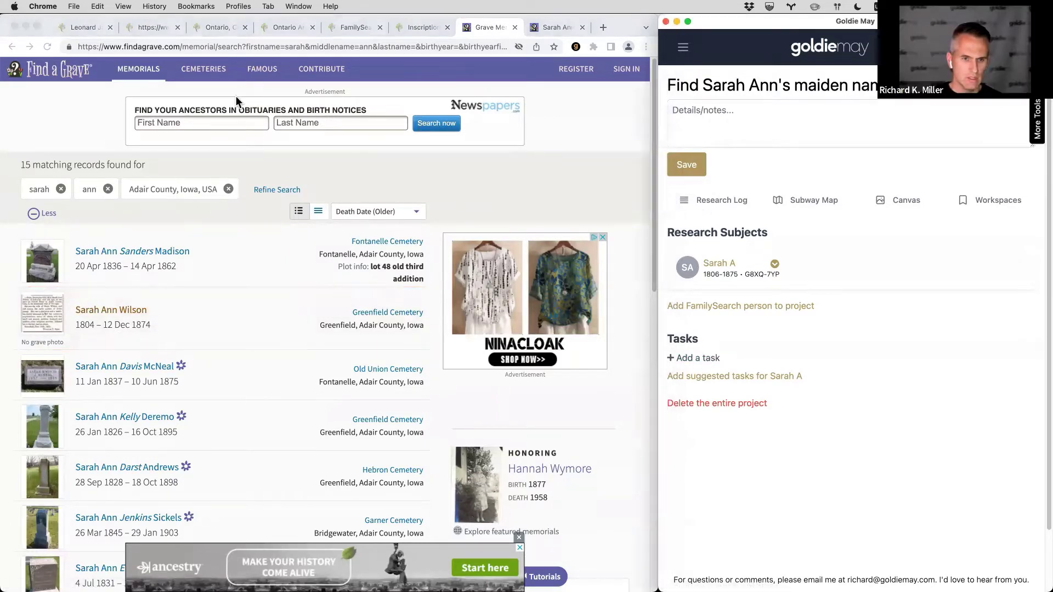
left_click(242, 48)
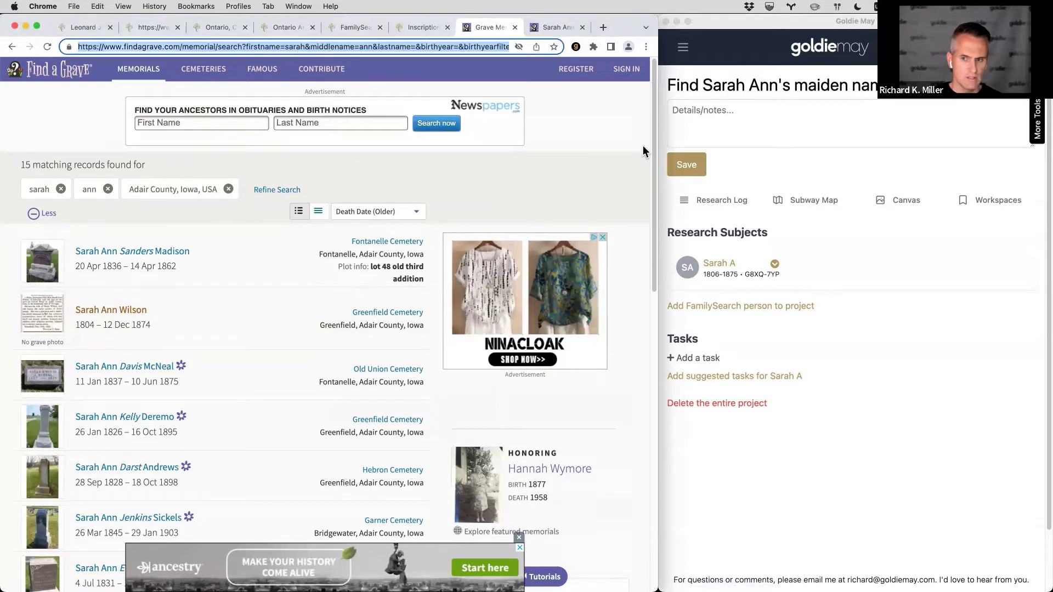
left_click(694, 361)
left_click(694, 361)
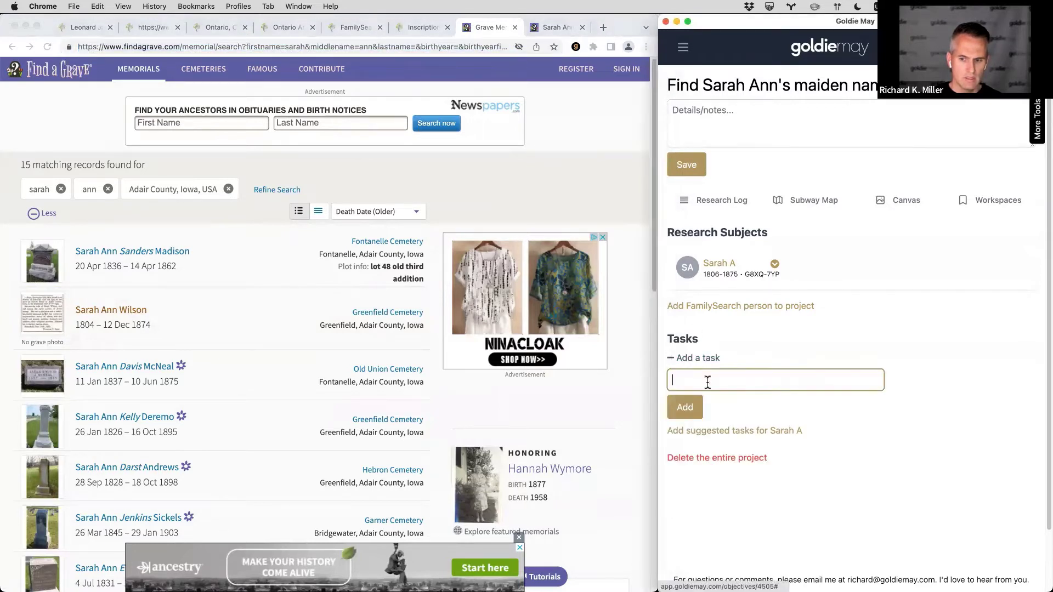
left_click(363, 176)
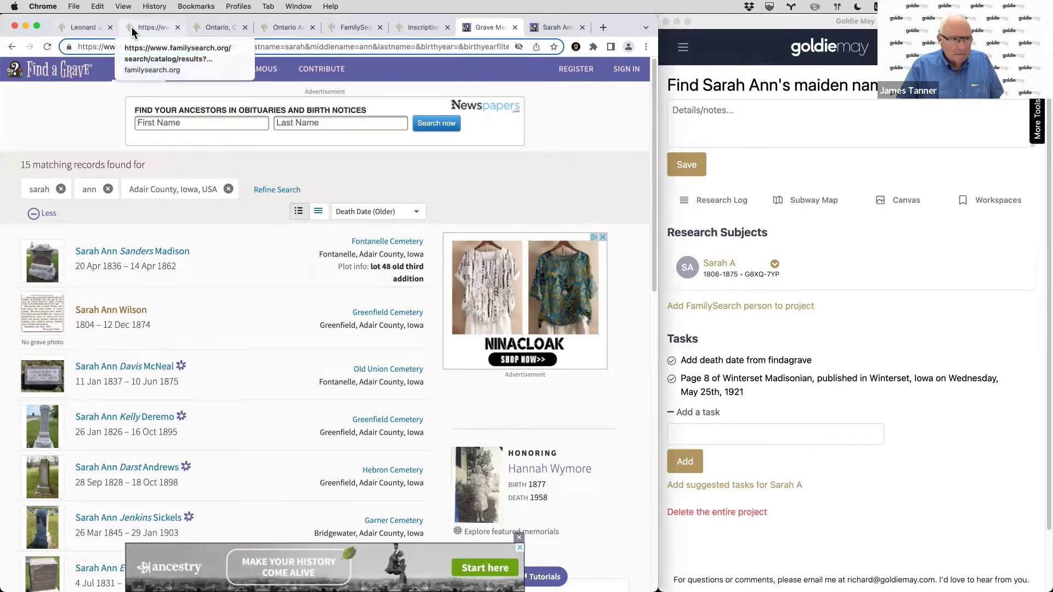
Return to the son's FamilySearch page and open his mother's person page from the family members
left_click(96, 28)
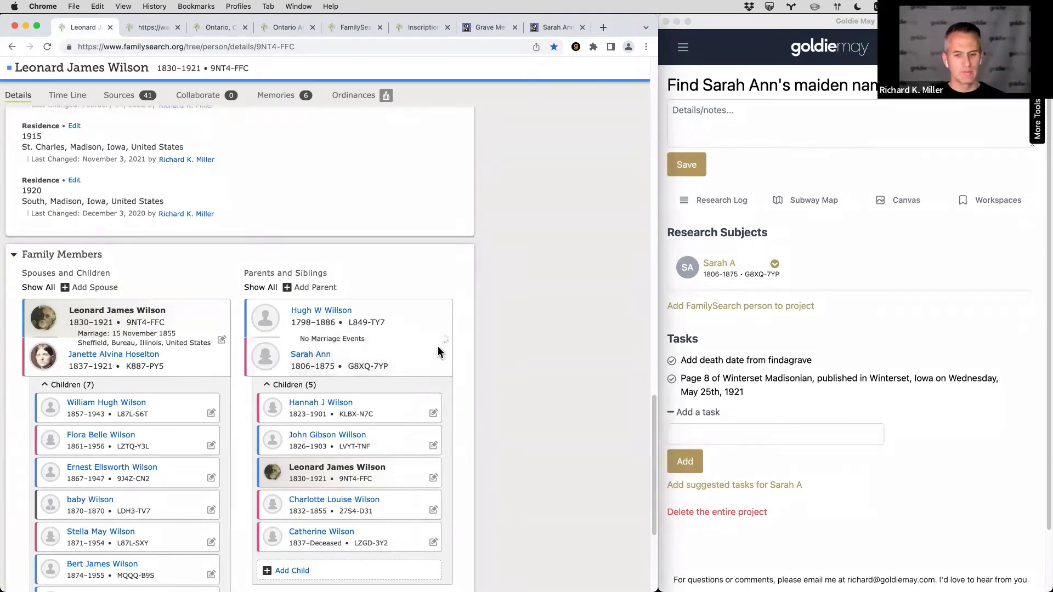
left_click(310, 354)
left_click(310, 399)
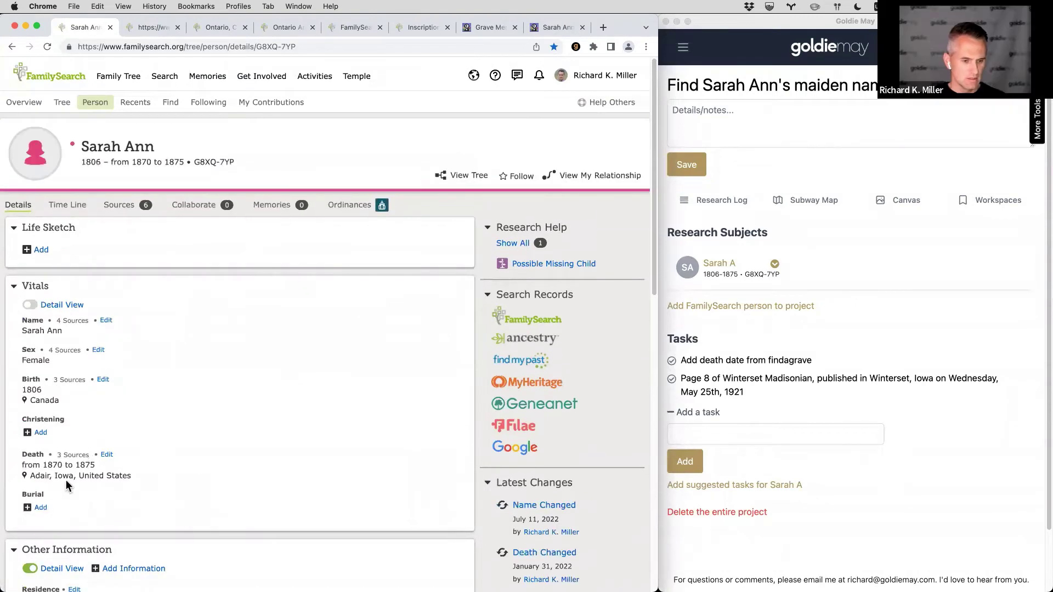
Edit the ancestor's death information, check the Find a Grave obituary, and set the date of death to 12 December 1874
left_click(106, 455)
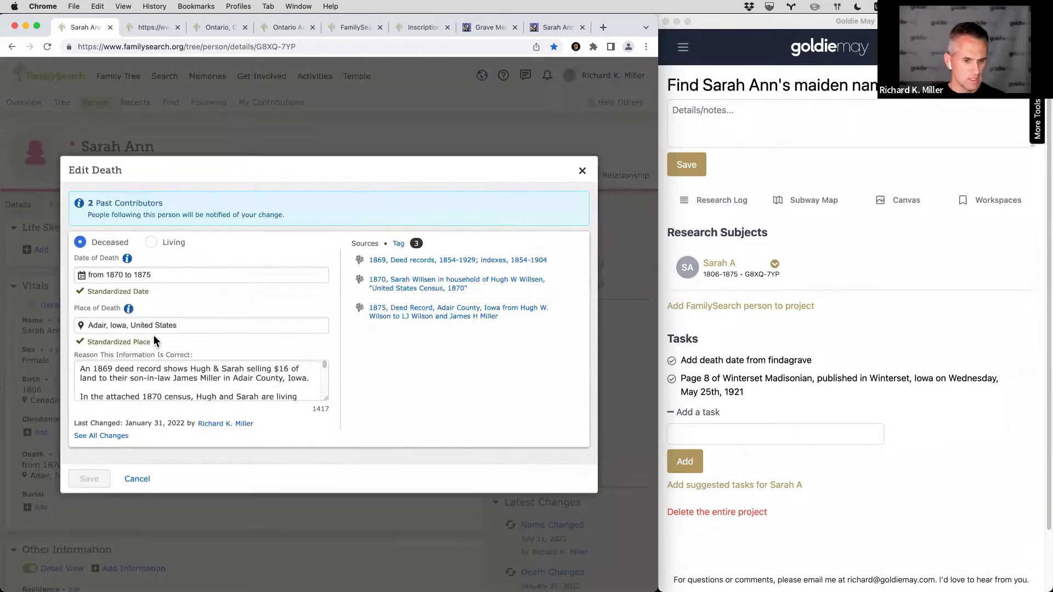
triple_click(185, 277)
key("ctrl+Tab")
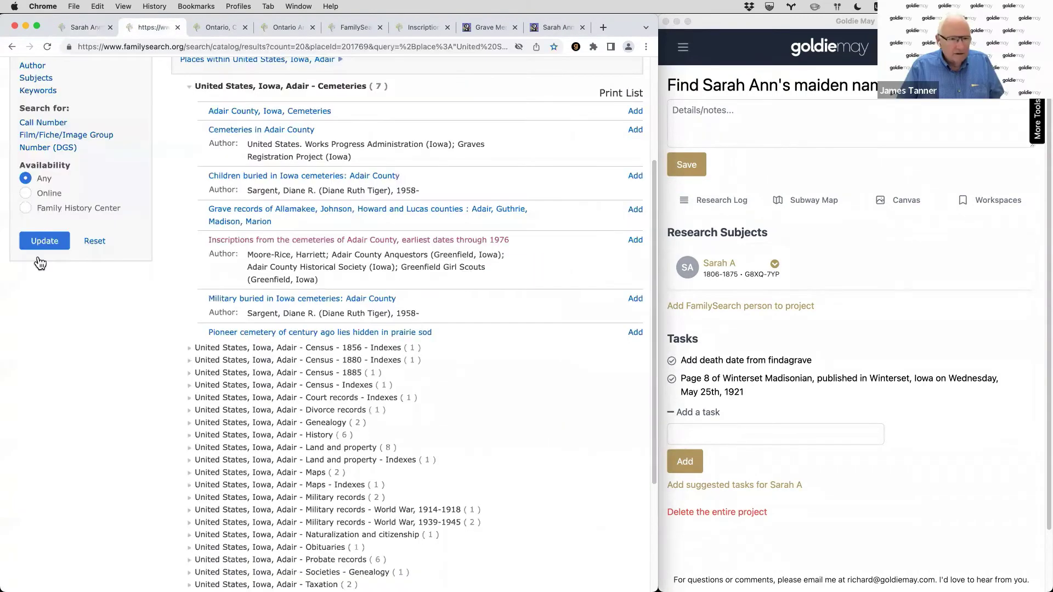
key("ctrl+Tab")
left_click(559, 25)
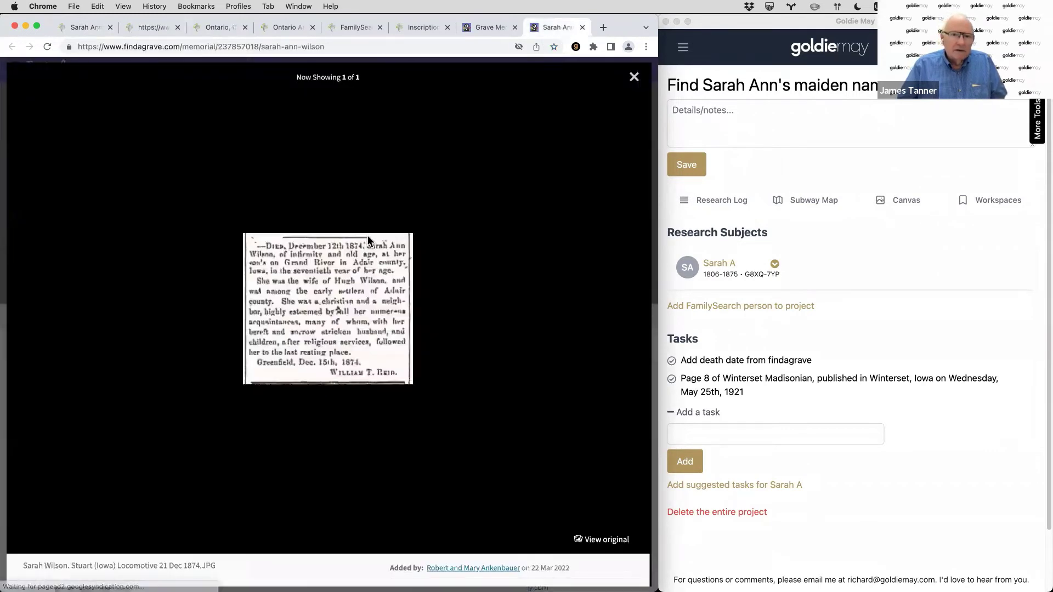
key("ctrl+Tab")
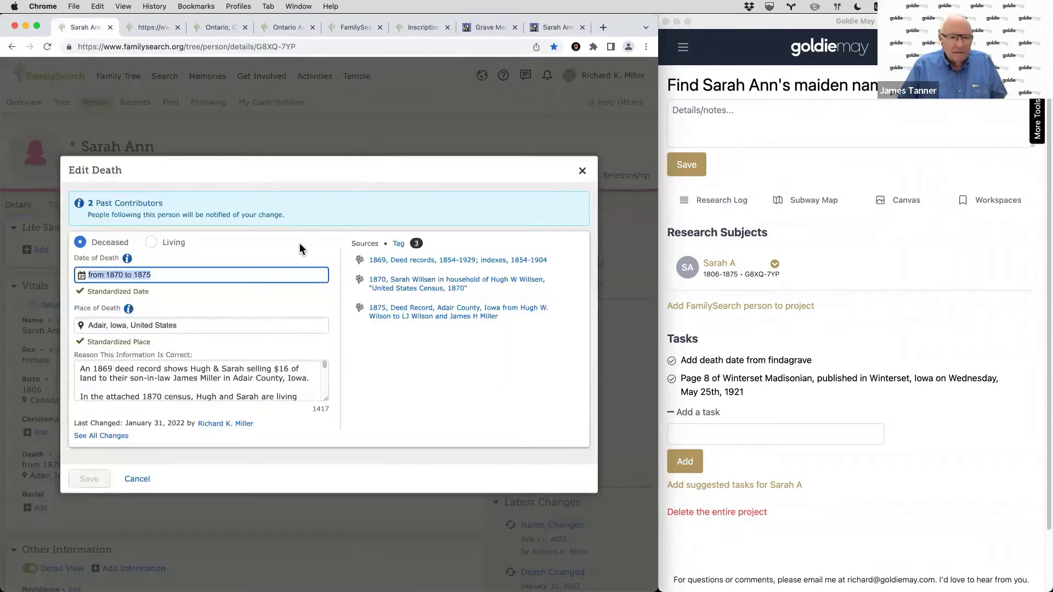
type("12 December 1874")
left_click(225, 324)
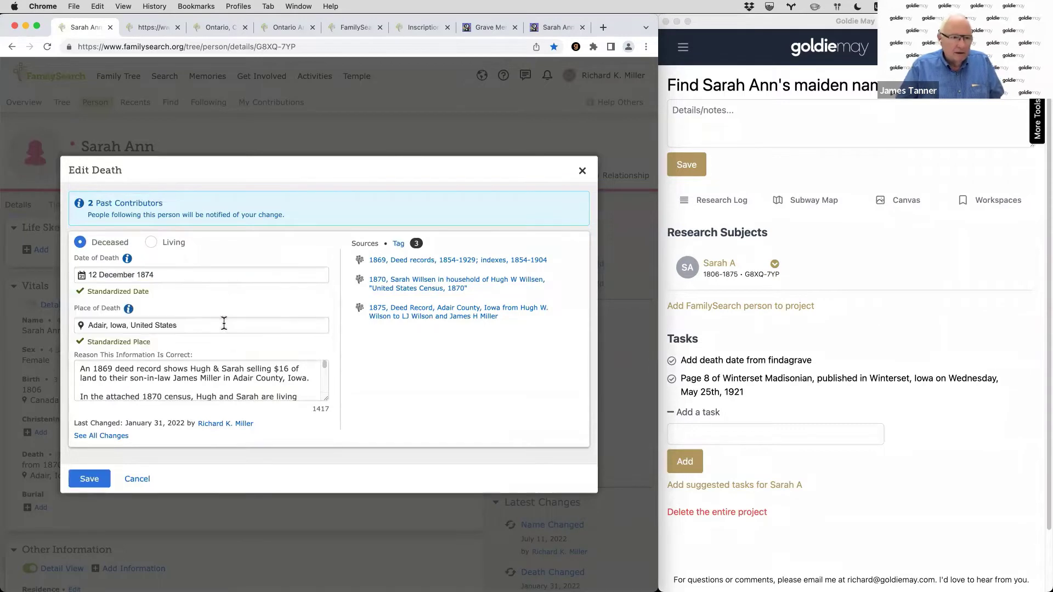
Copy the Find a Grave memorial's web address, close the enlarged clipping, and return to the death details
left_click(565, 28)
left_click(367, 52)
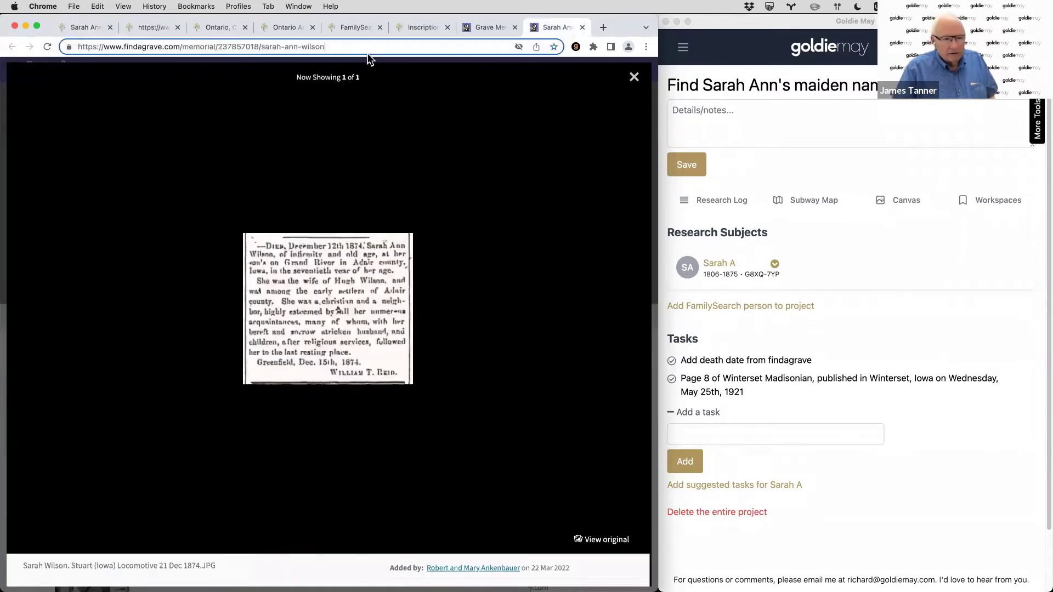
left_click(634, 77)
key("super+c")
key("super+1")
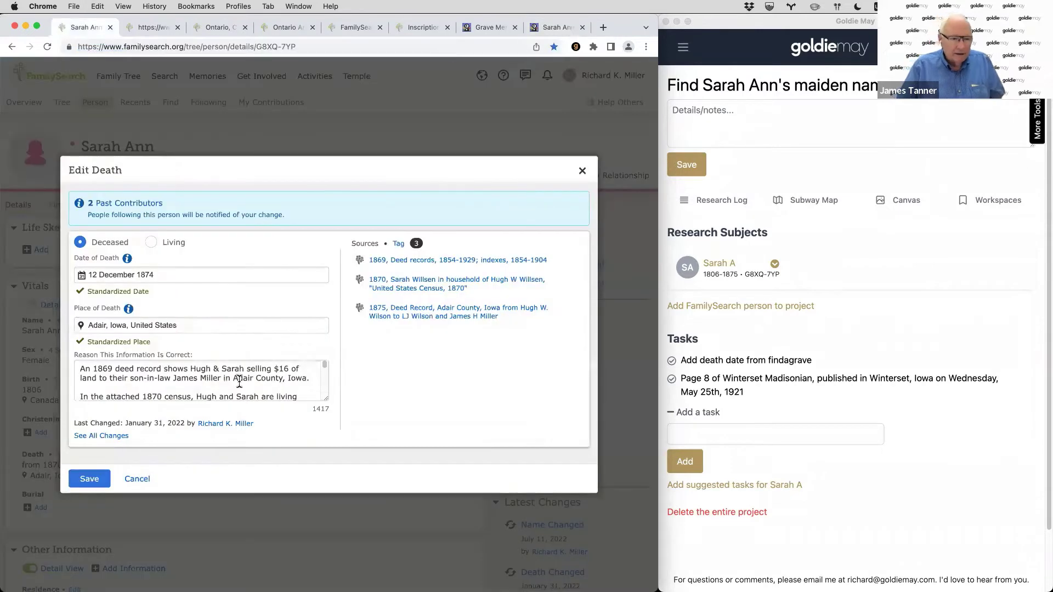
Enlarge the death reason text area and replace its text with "Obituary" followed by the copied Find a Grave memorial address
left_click_drag(326, 396, 308, 529)
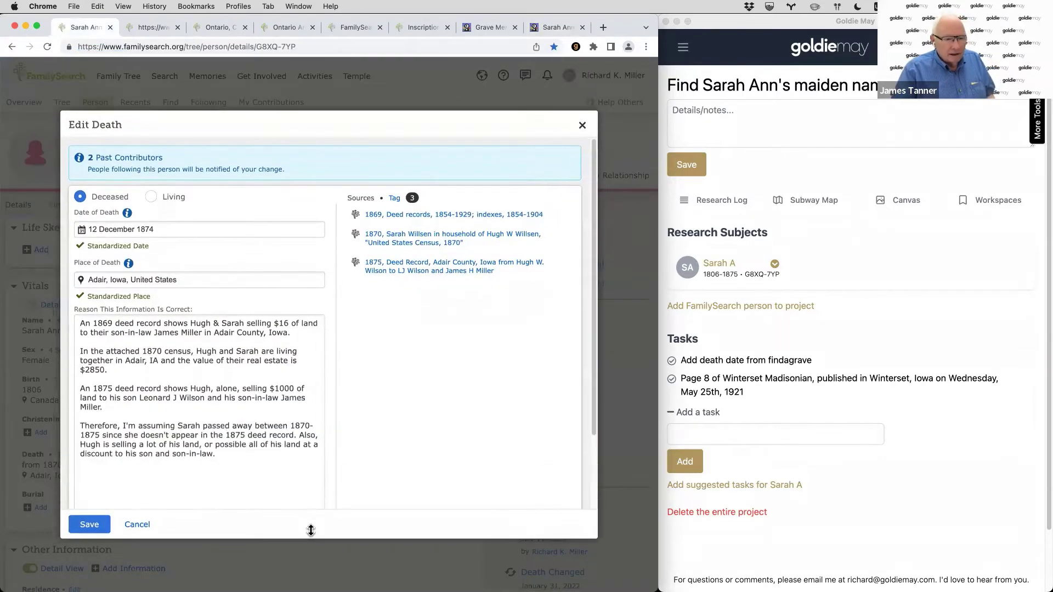
left_click(264, 478)
key("Return")
key("Return")
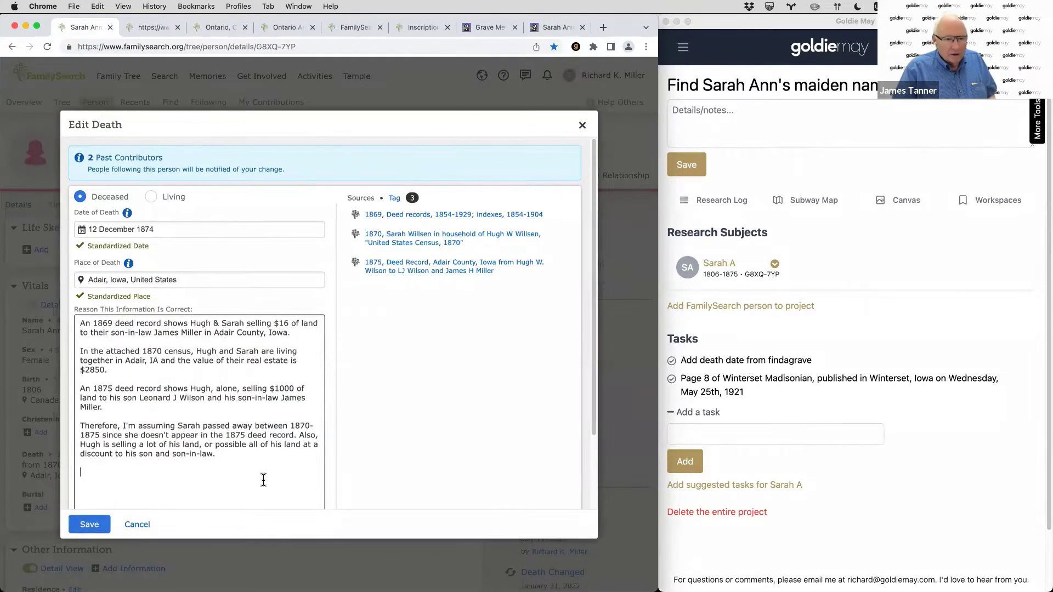
key("super+a")
type("OB")
key("BackSpace")
type("bituary")
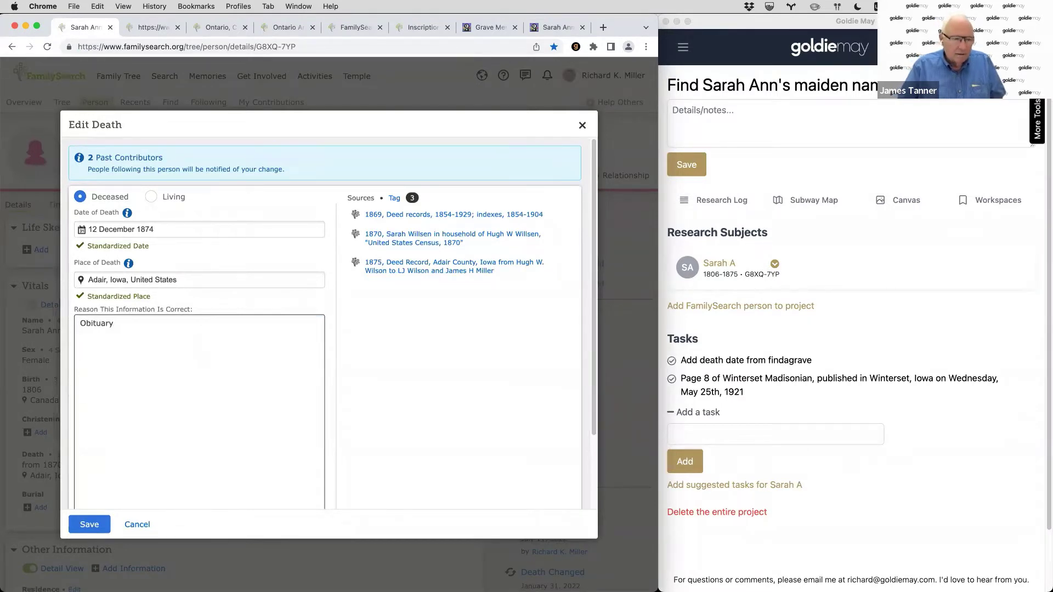
key("Return")
key("super+v")
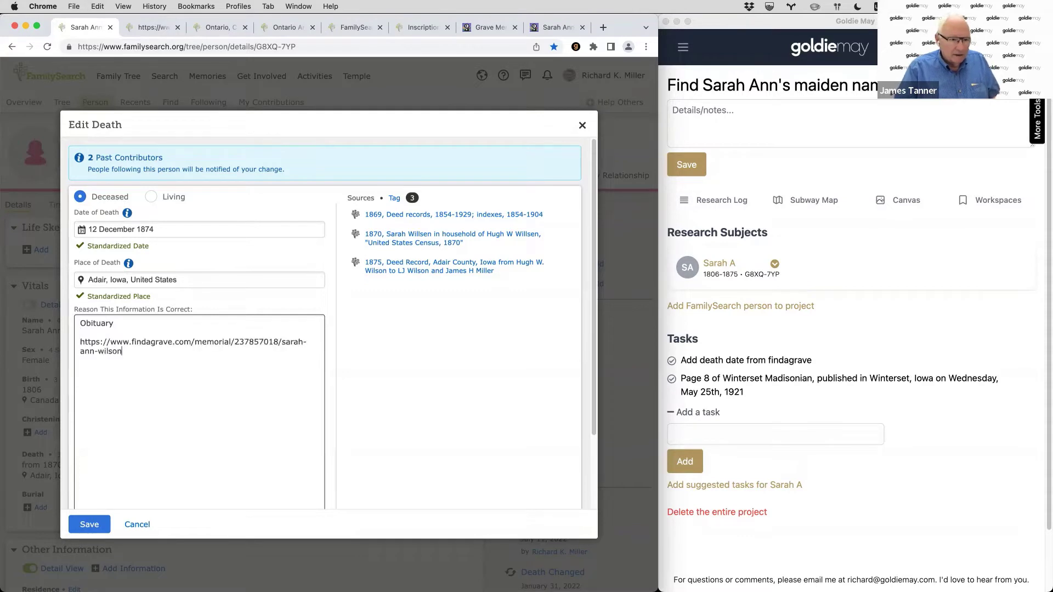
Extend the reason's first line to "Obituary gives death date of 12 Dec 1874" and save the death details
left_click(116, 323)
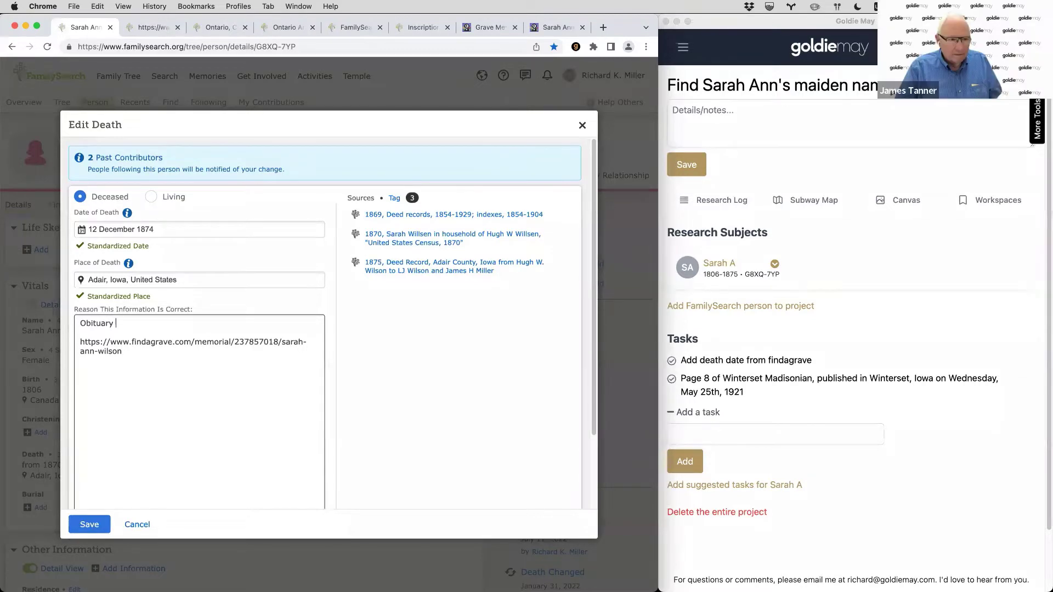
type("gives death date of 12 Dec 1874")
left_click(90, 525)
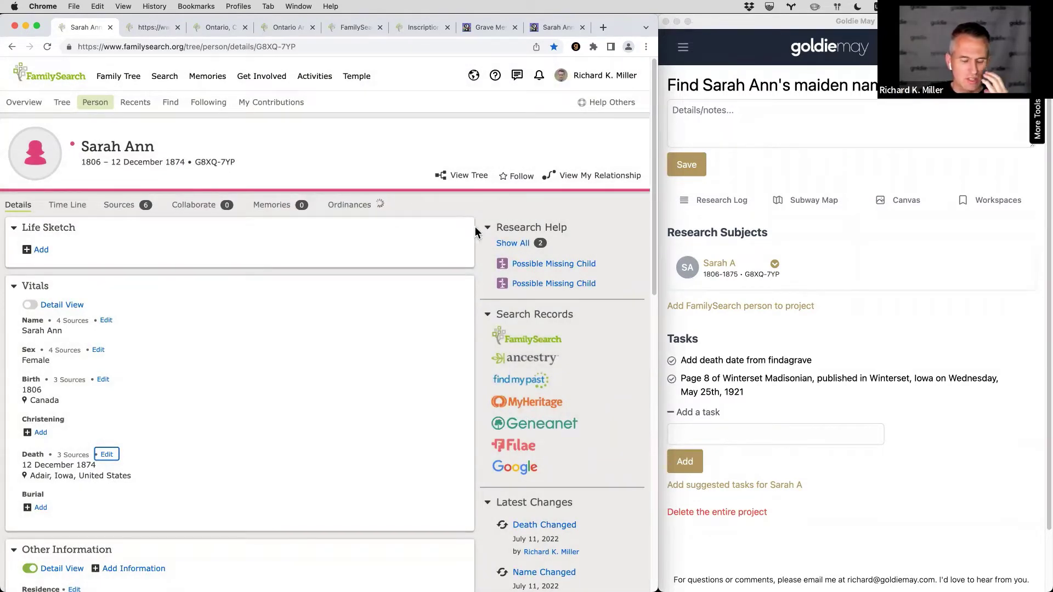
Close the separate Find a Grave memorial page and reopen the ancestor's memorial from the Adair County search results
left_click(552, 28)
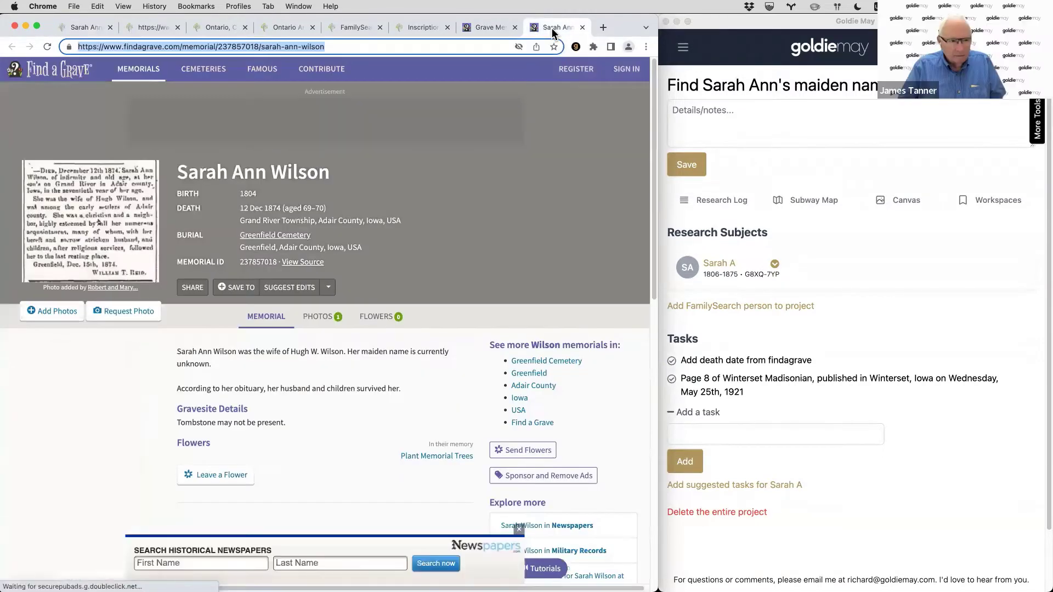
left_click(582, 28)
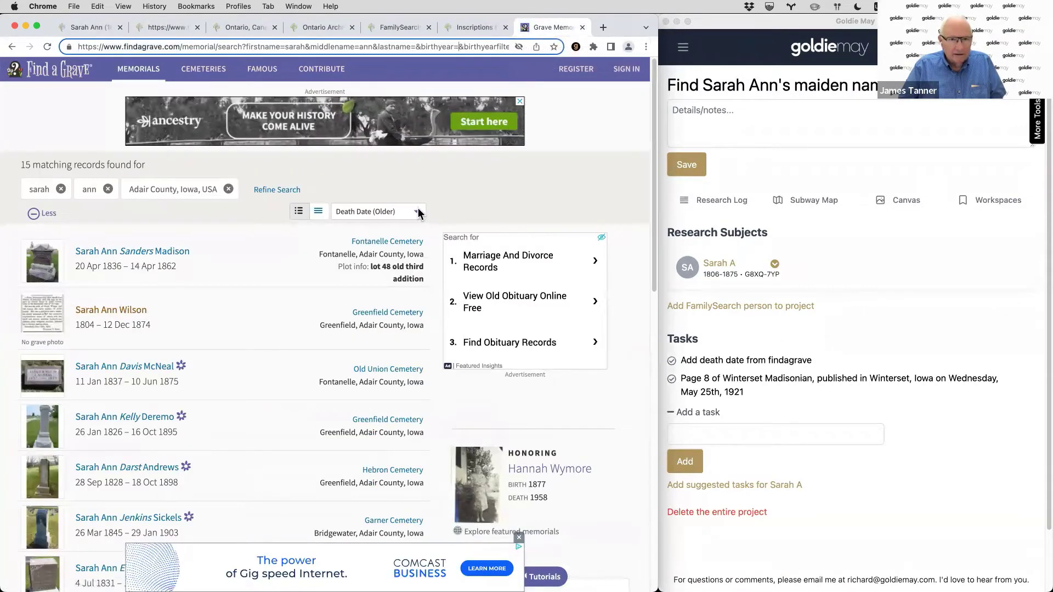
scroll(294, 225, "down", 2)
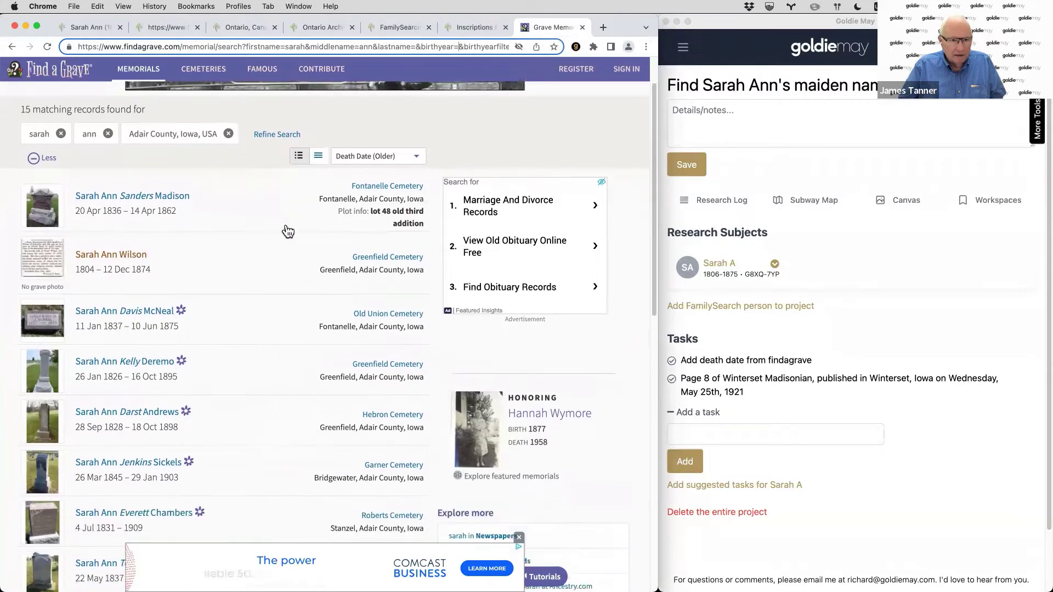
left_click(126, 255)
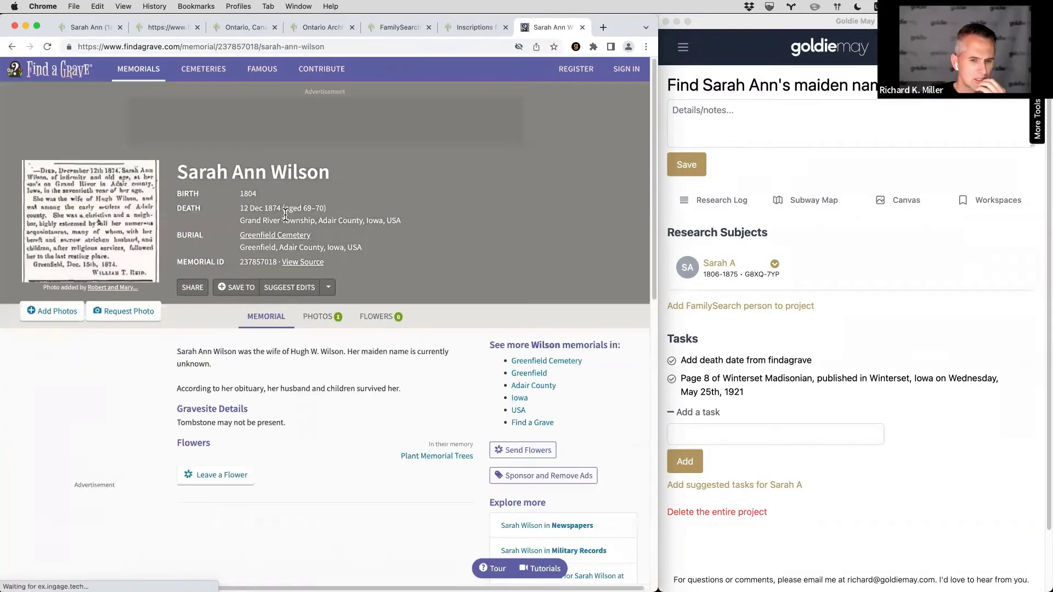
Look through the ancestor's memorial page and place its browser tab beside her FamilySearch tab
scroll(89, 262, "down", 2)
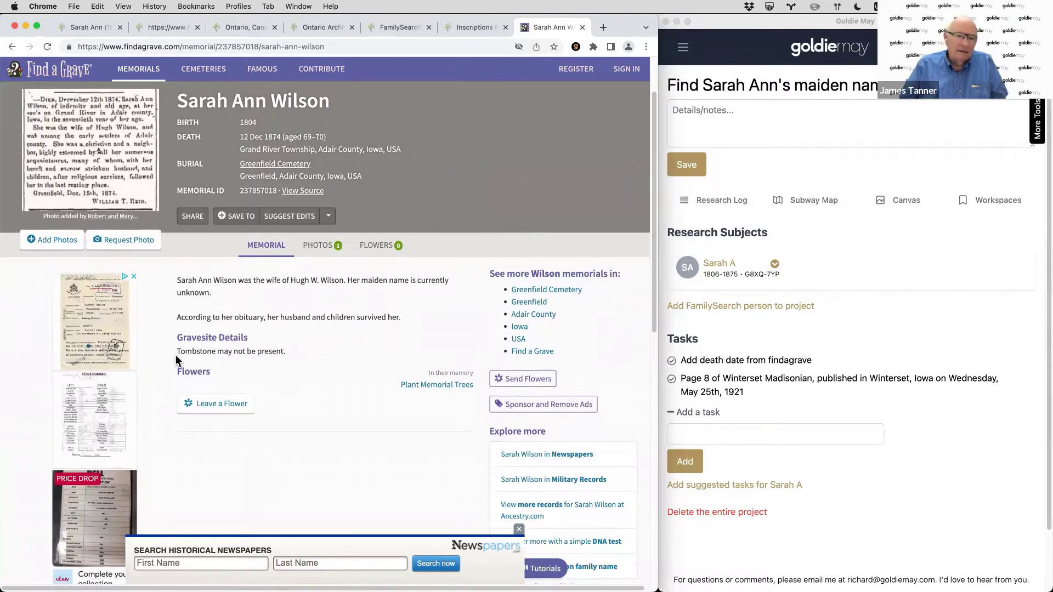
scroll(176, 354, "down", 8)
scroll(176, 355, "up", 10)
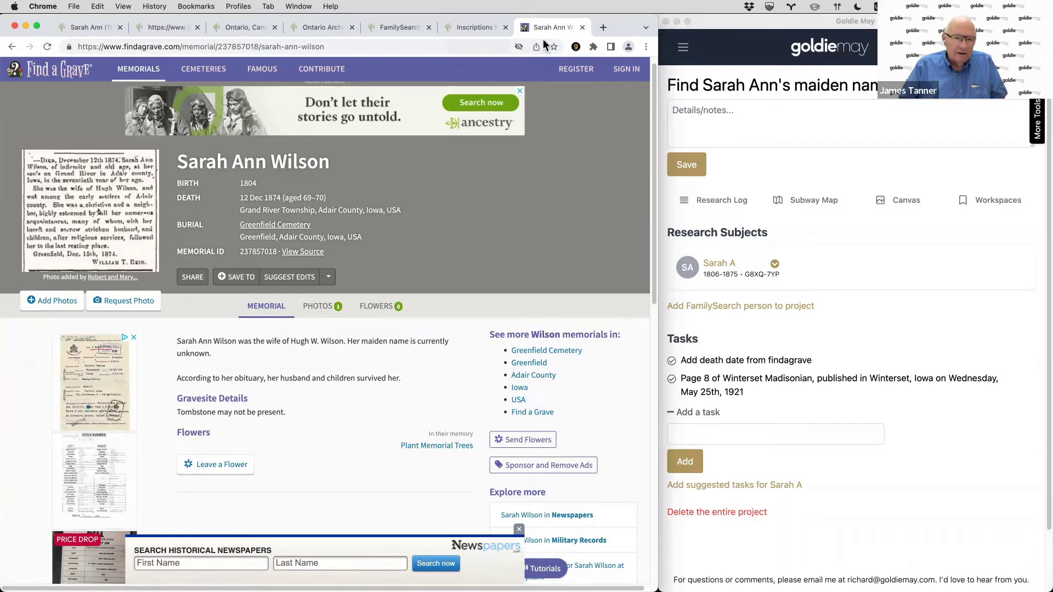
left_click_drag(508, 25, 167, 27)
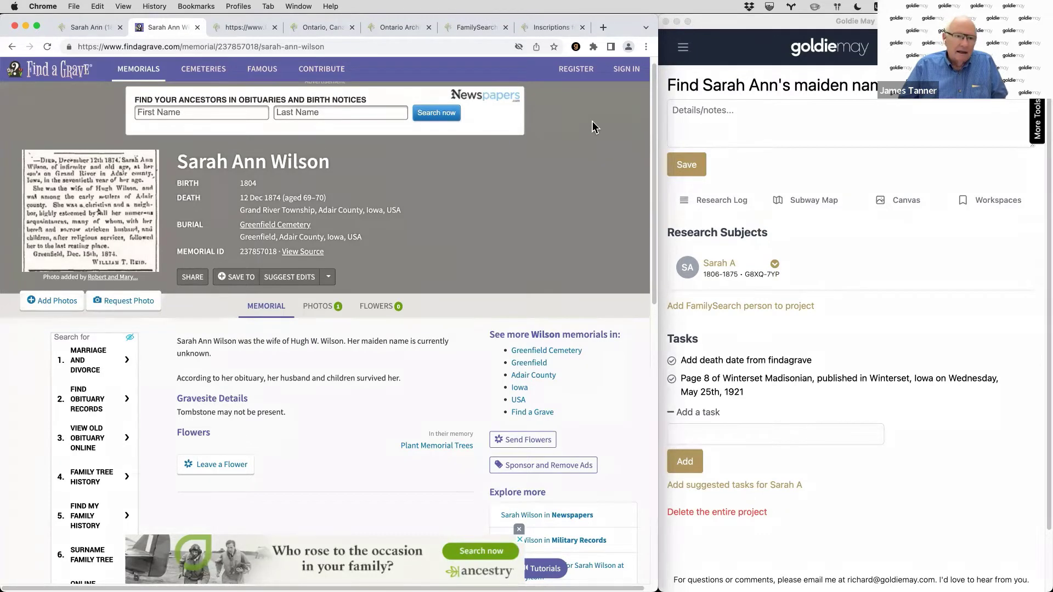
scroll(546, 126, "up", 1)
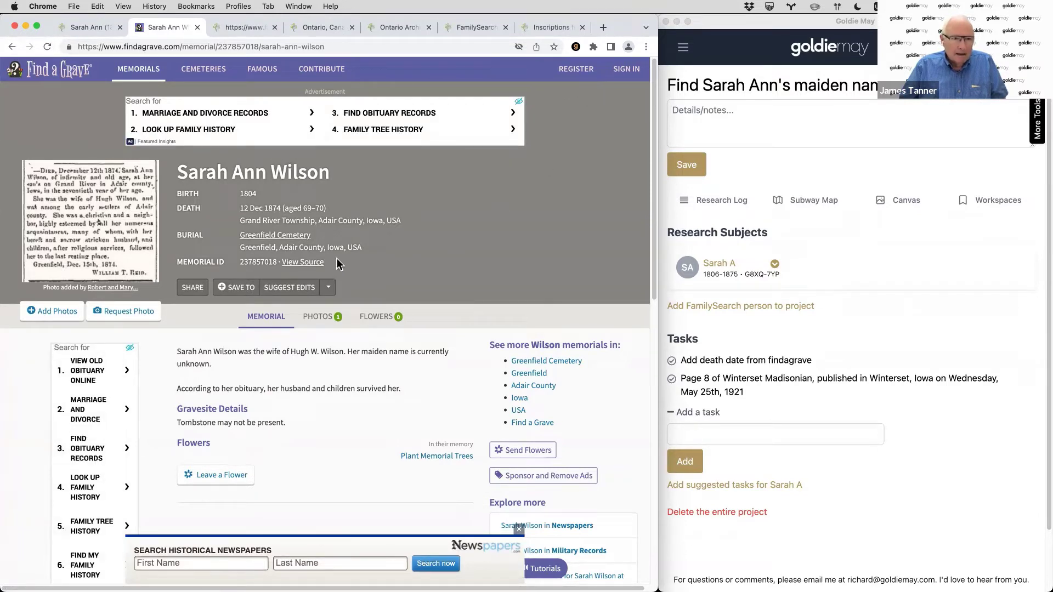
Open the Greenfield Cemetery page from the memorial's burial details and examine its overview and nearby cemeteries
left_click(279, 236)
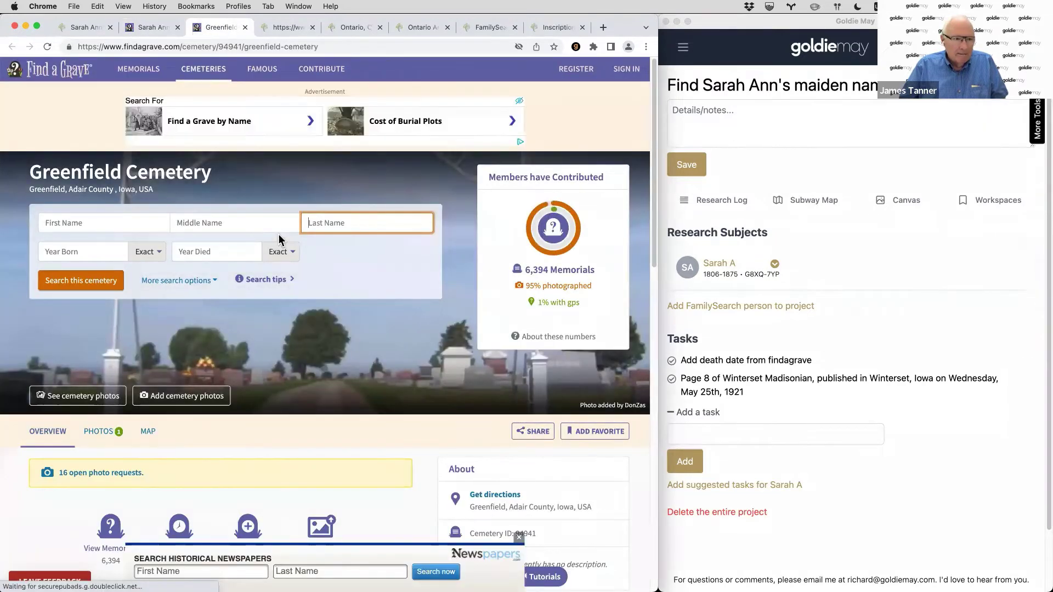
scroll(293, 275, "down", 4)
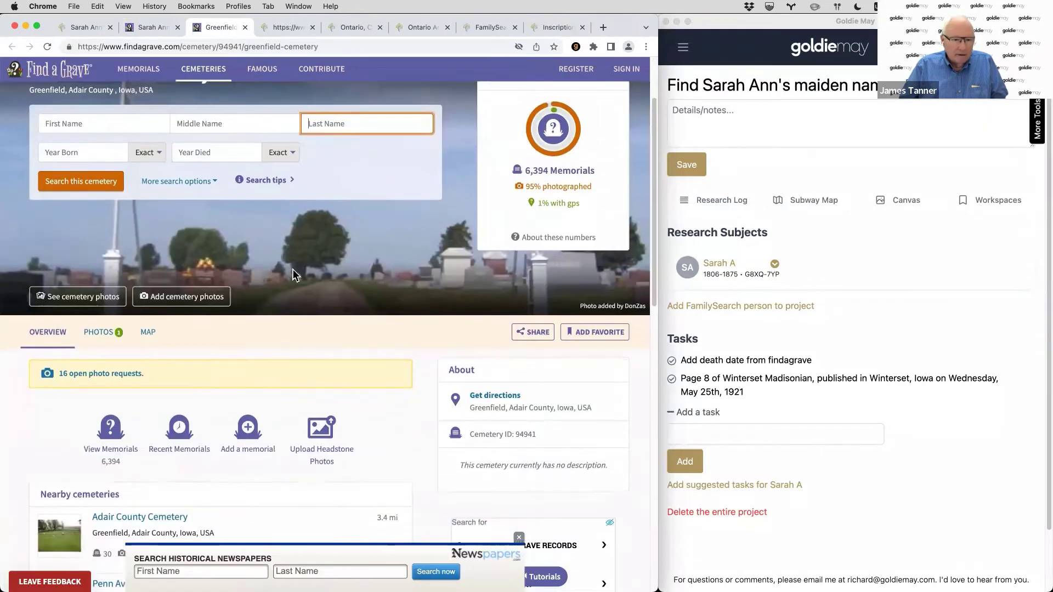
scroll(293, 273, "down", 3)
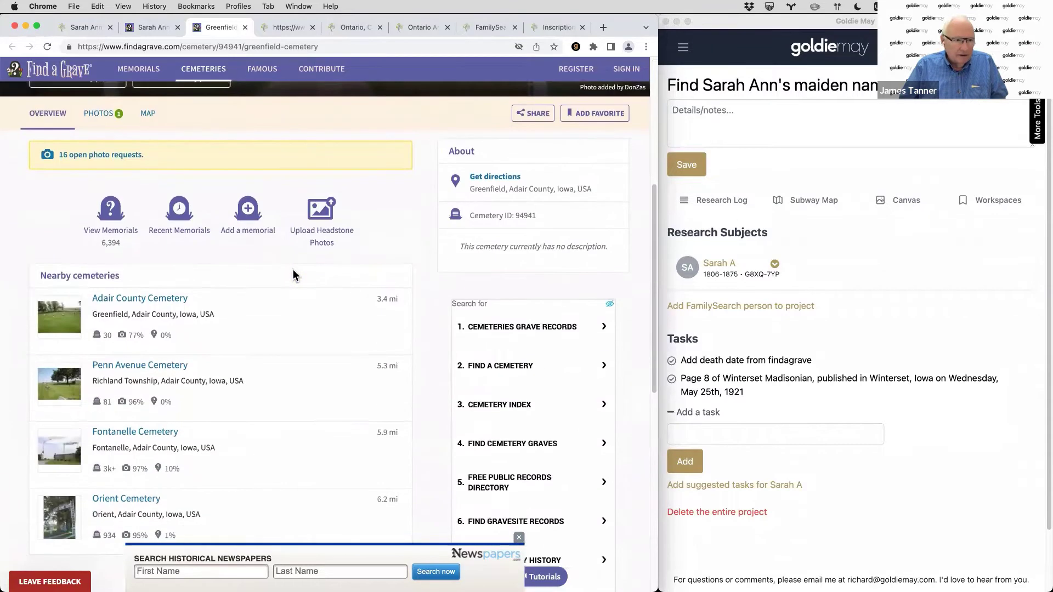
scroll(295, 273, "down", 1)
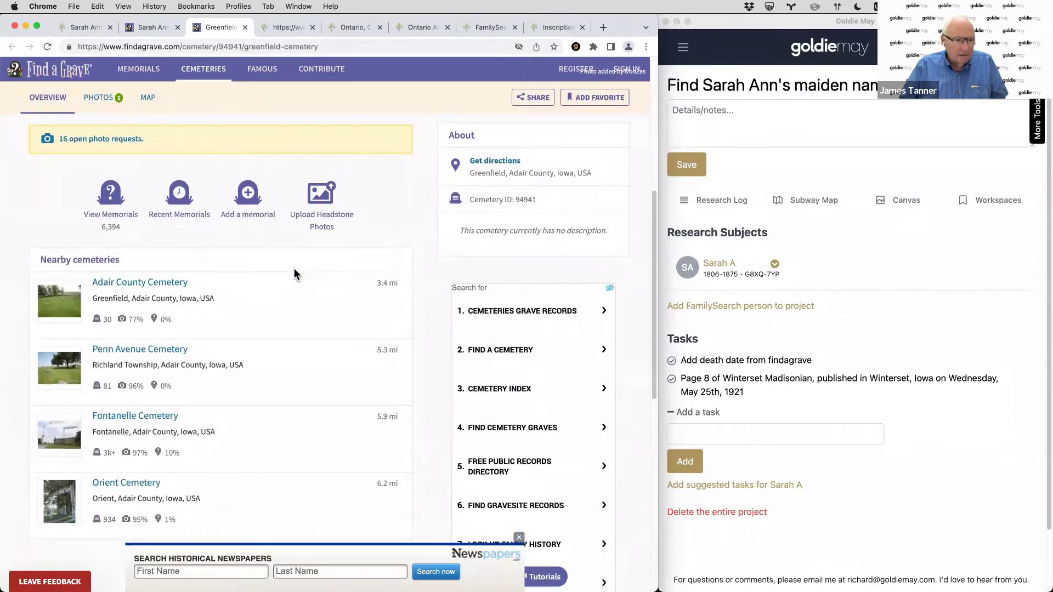
scroll(294, 268, "up", 5)
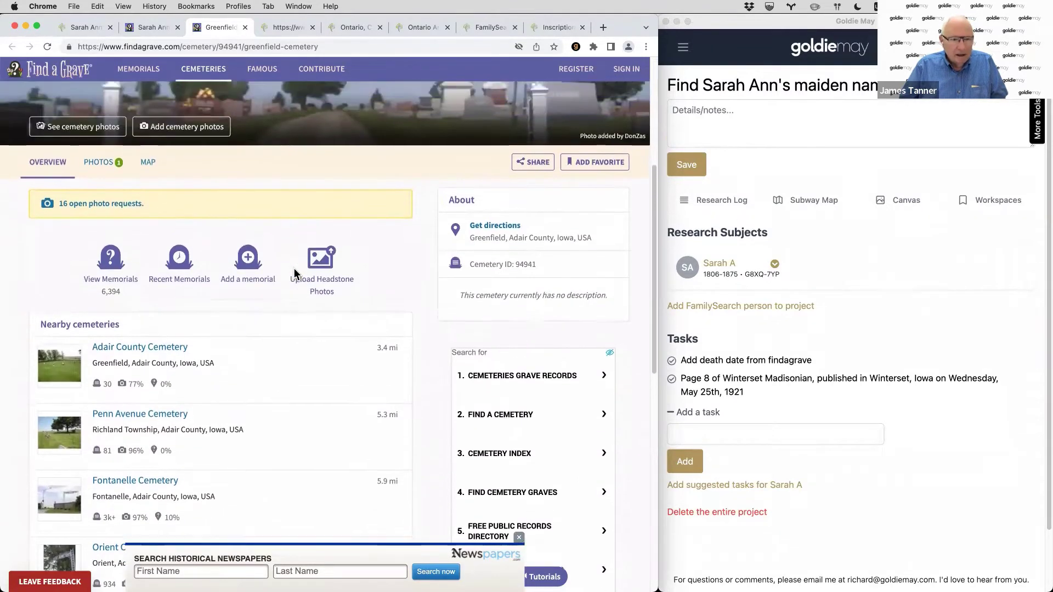
scroll(294, 273, "up", 3)
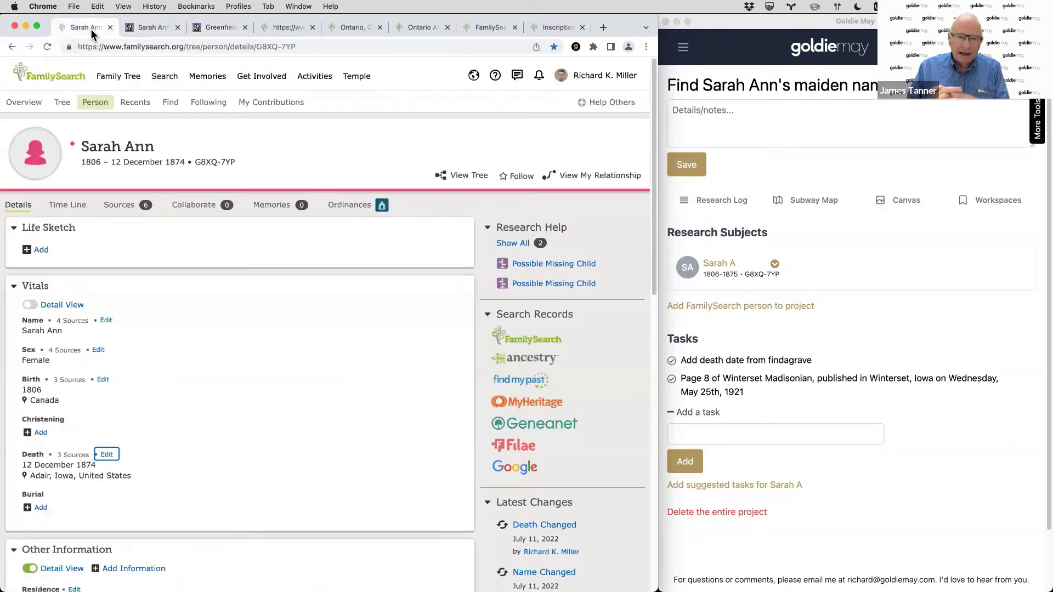
Return to the ancestor's FamilySearch page and review her vitals and other information
left_click(91, 28)
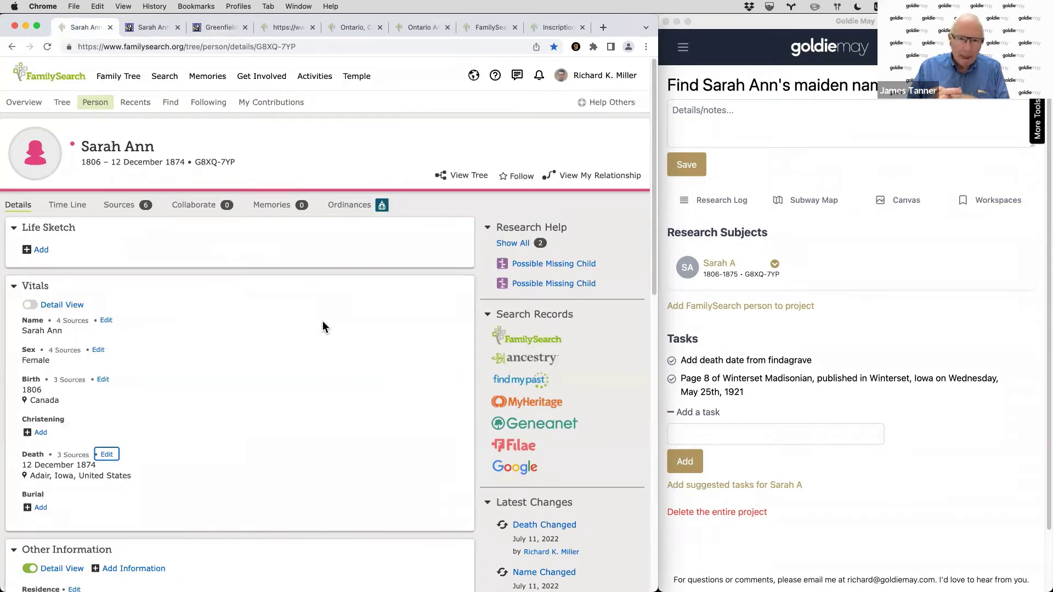
scroll(247, 247, "down", 3)
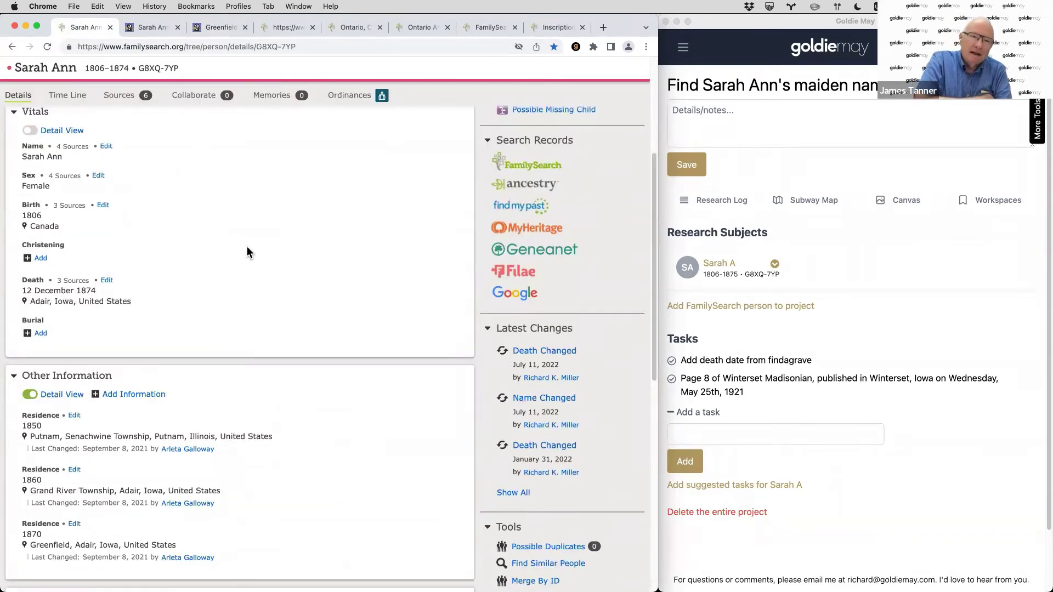
scroll(247, 250, "up", 3)
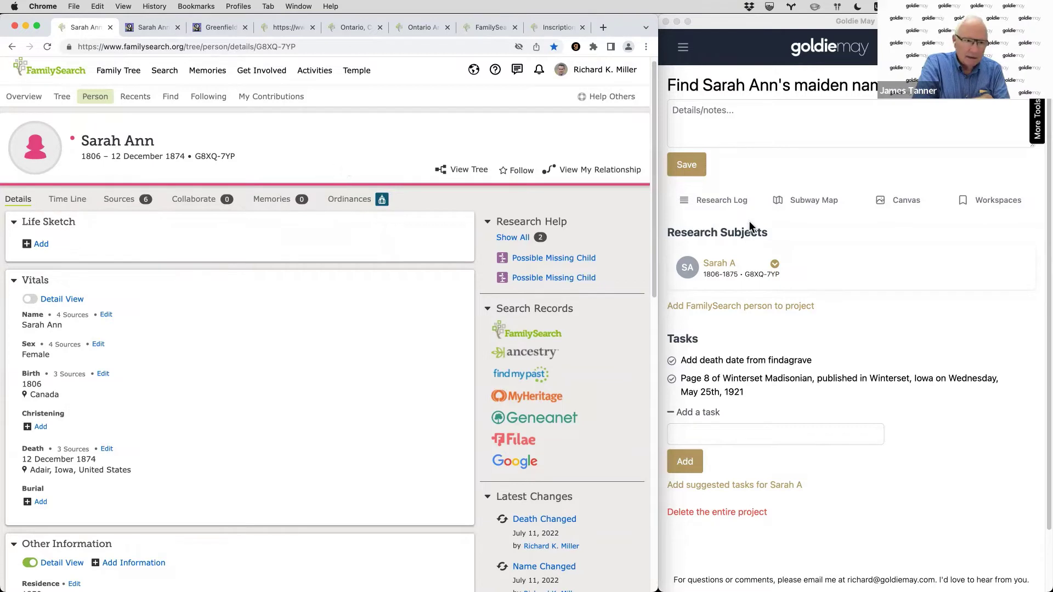
Add two project tasks: one to find the husband's probate record in case he mentions first wife, and one named "Newspapers"
left_click(719, 435)
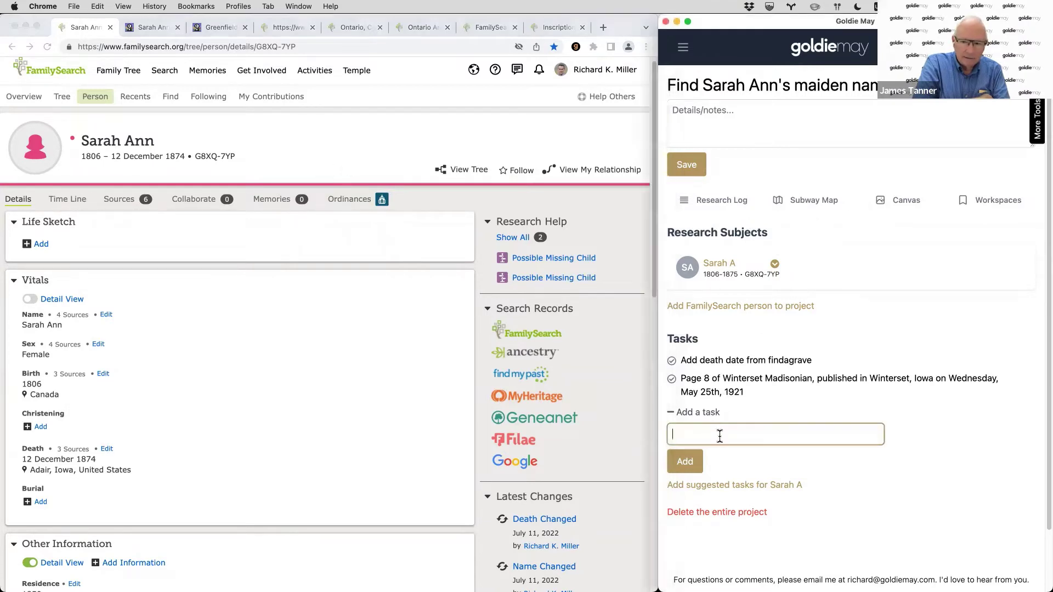
type("Find probate recrrd for")
type("Hugh in case he mentions first wife")
key("Return")
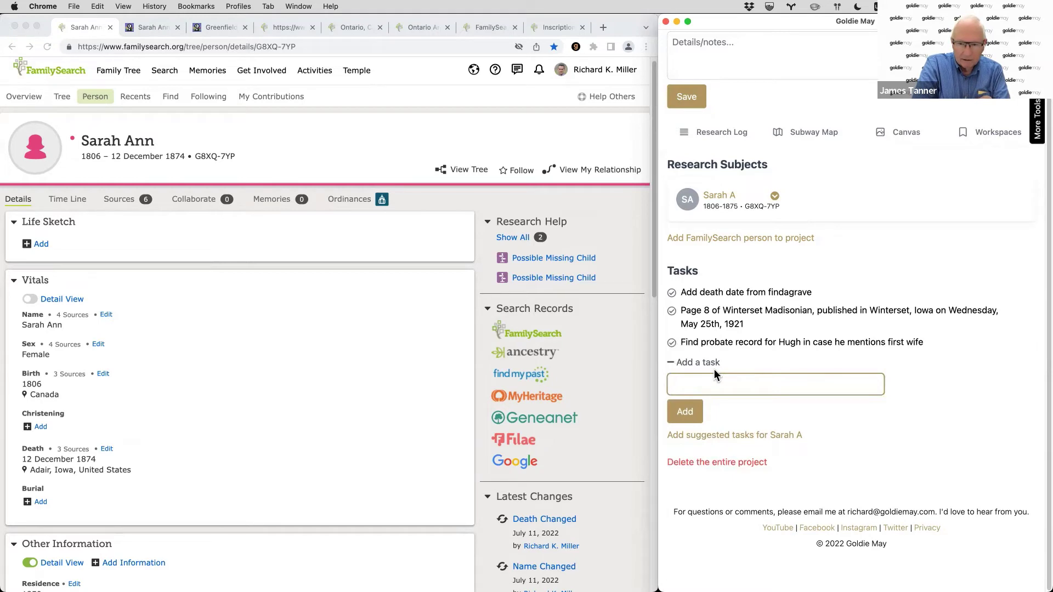
left_click(305, 154)
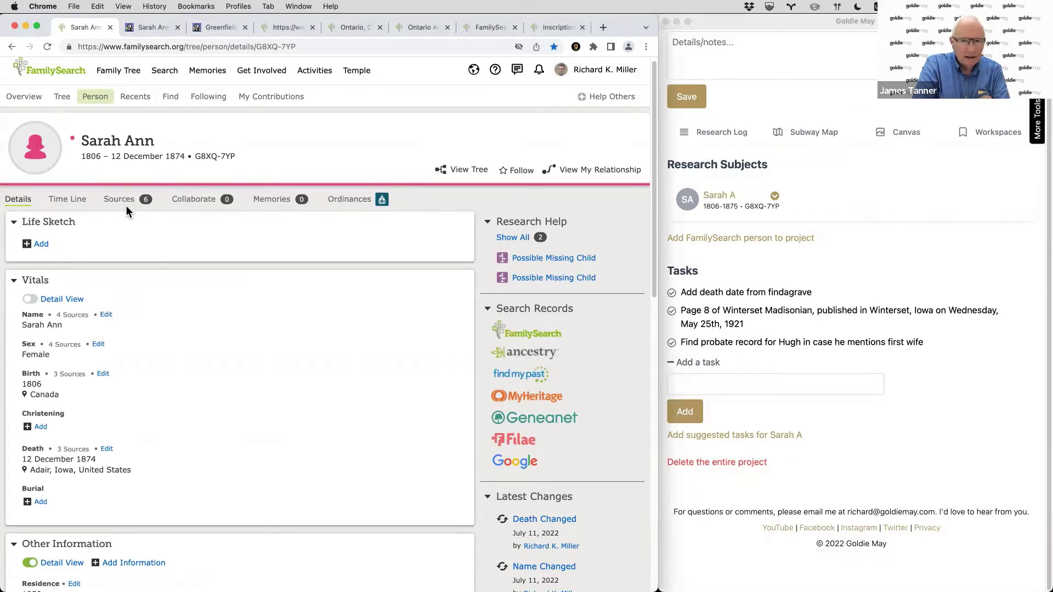
left_click(698, 375)
type("Newspapers")
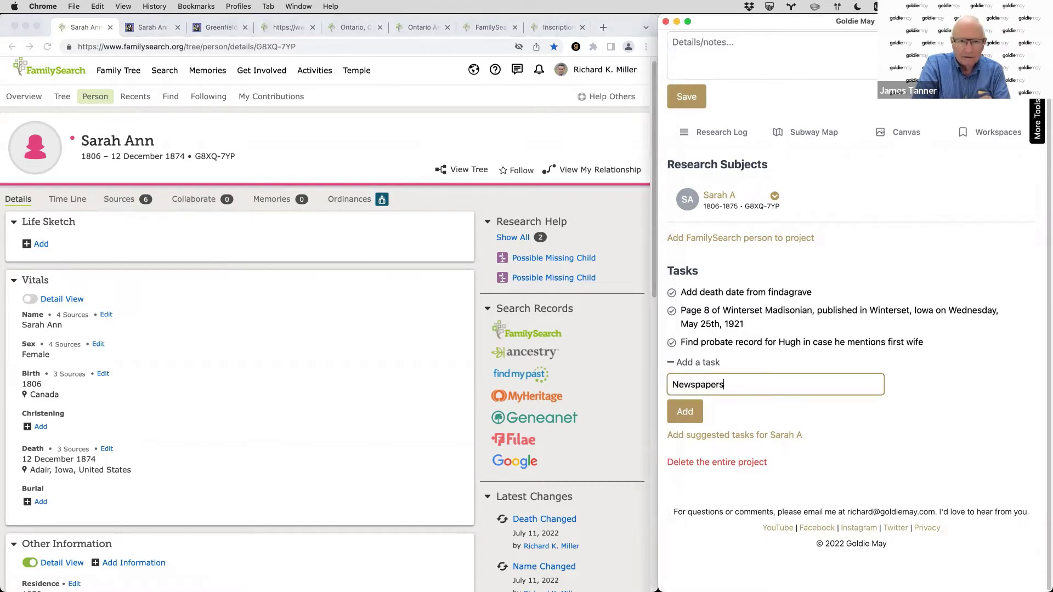
key("Return")
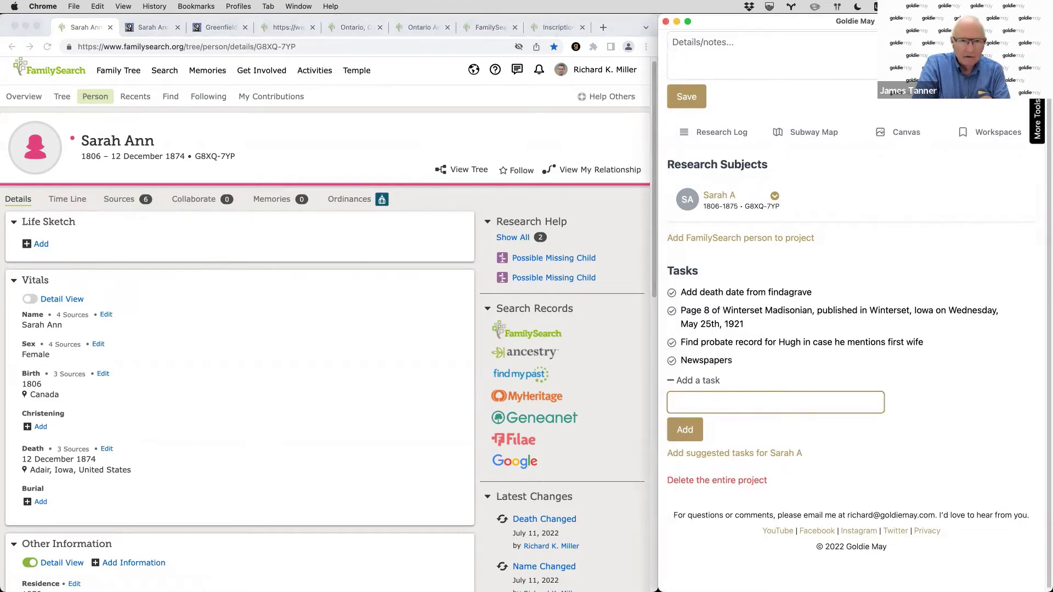
Open the Chronicling America newspaper site in a new browser tab
left_click(303, 142)
key("super+t")
type("chron")
key("Return")
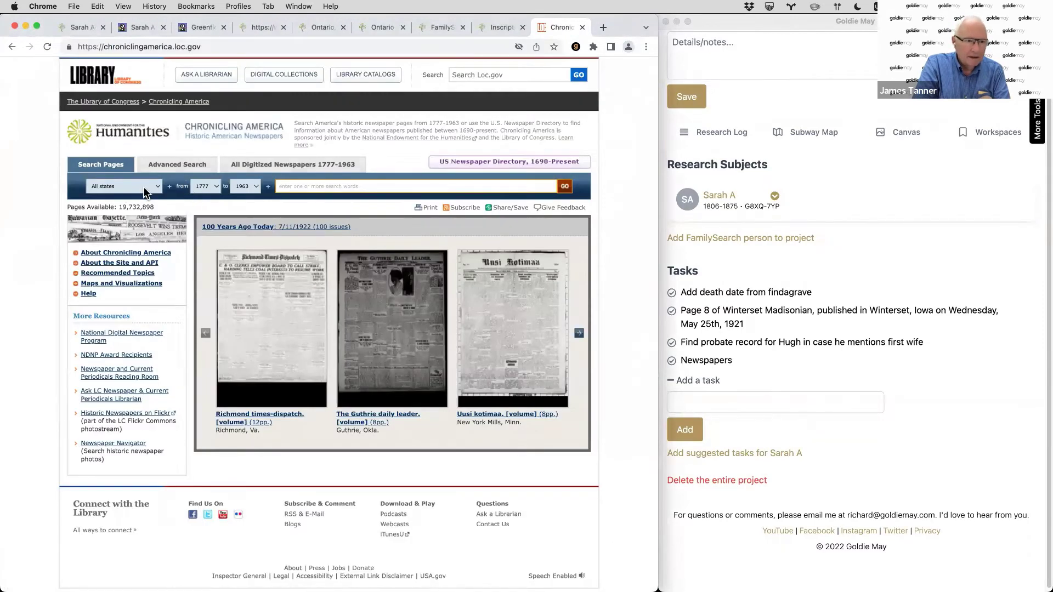
Limit the basic newspaper page search to Iowa from 1874 to 1875
left_click(134, 189)
left_click(120, 326)
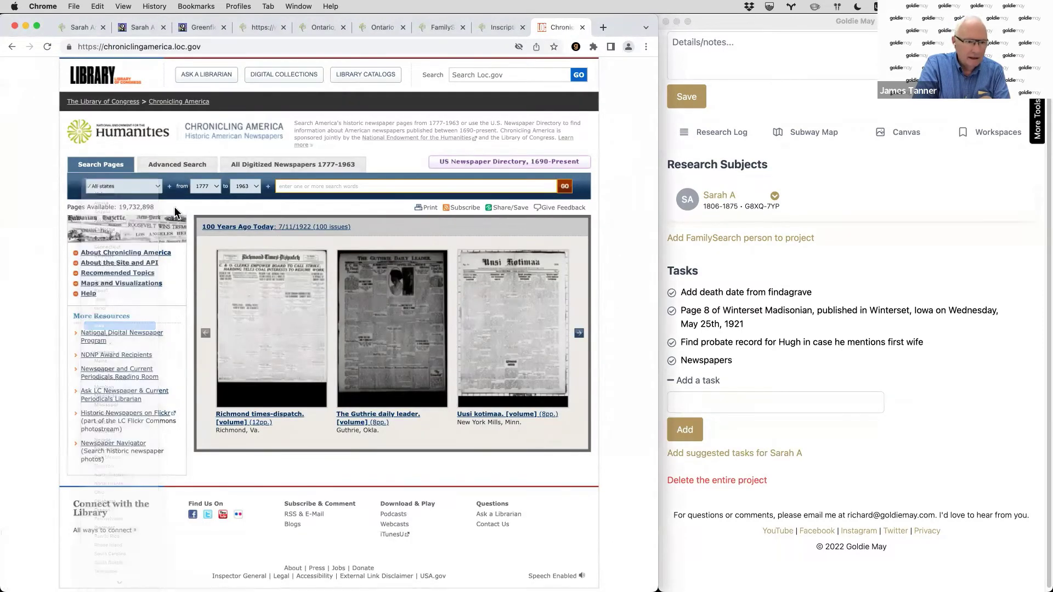
left_click(206, 186)
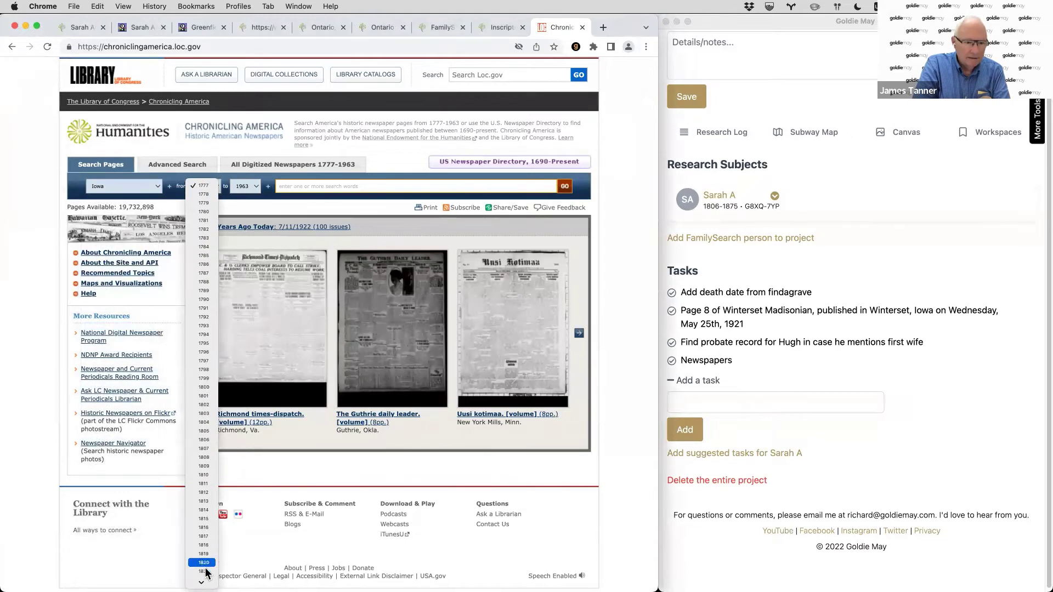
mouse_move(202, 581)
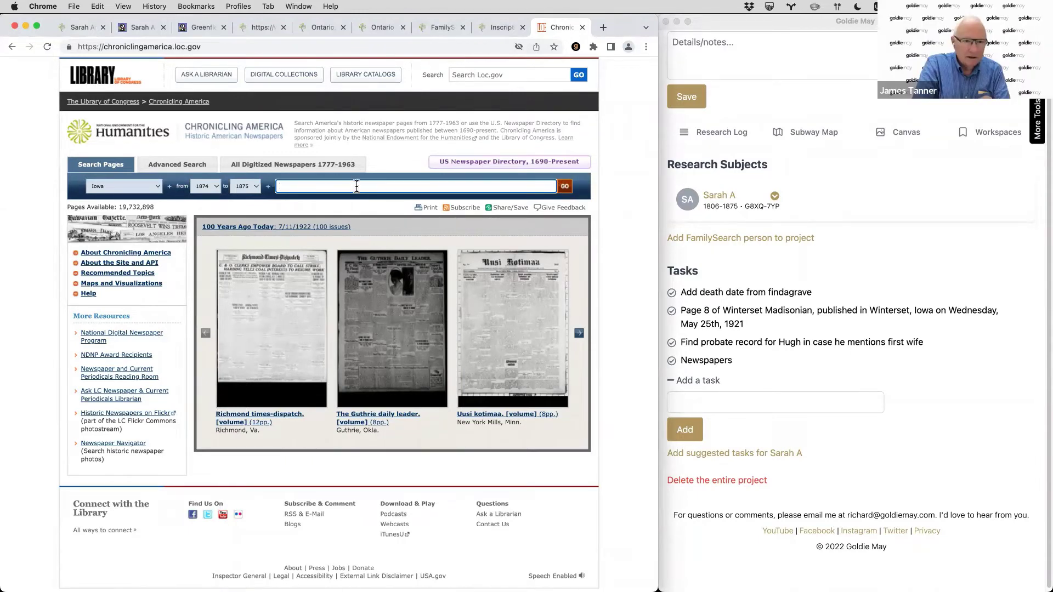
Set up an advanced newspaper search in Iowa for the ancestor's first and middle names as an exact phrase
left_click(176, 165)
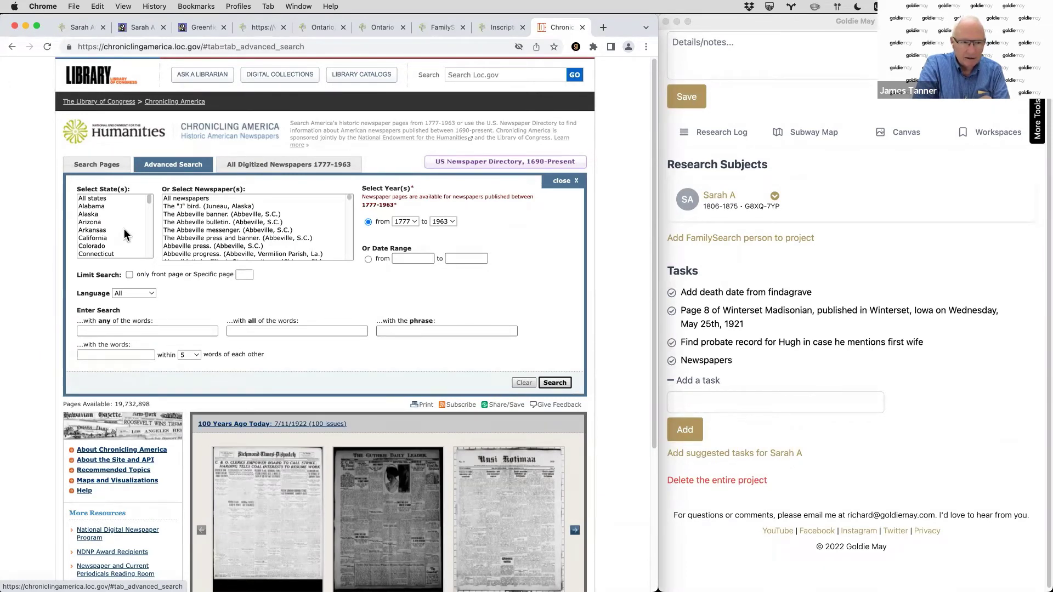
left_click(422, 334)
type("Sarah Ann")
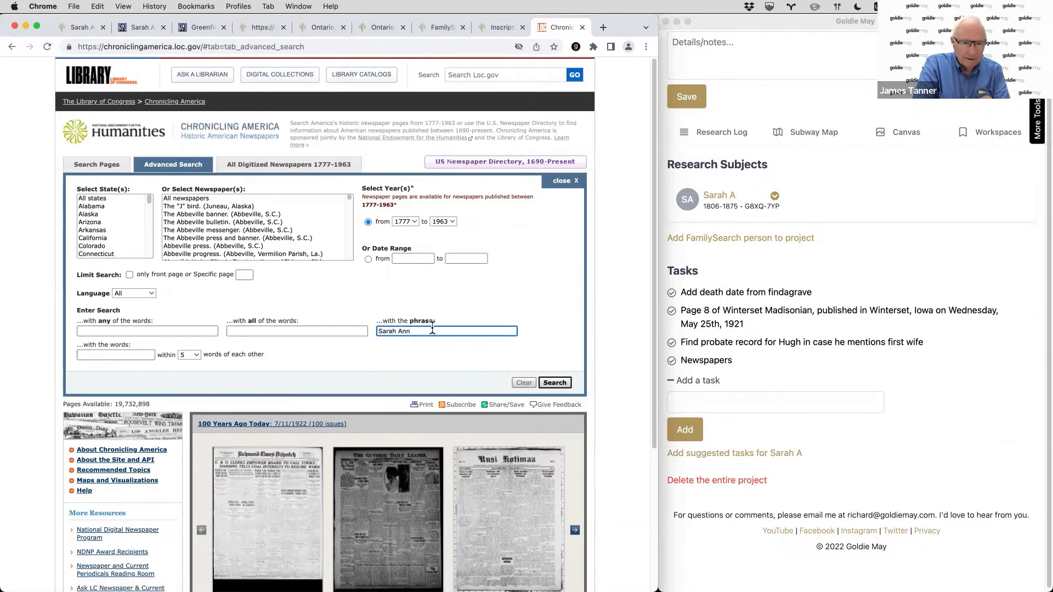
left_click(369, 259)
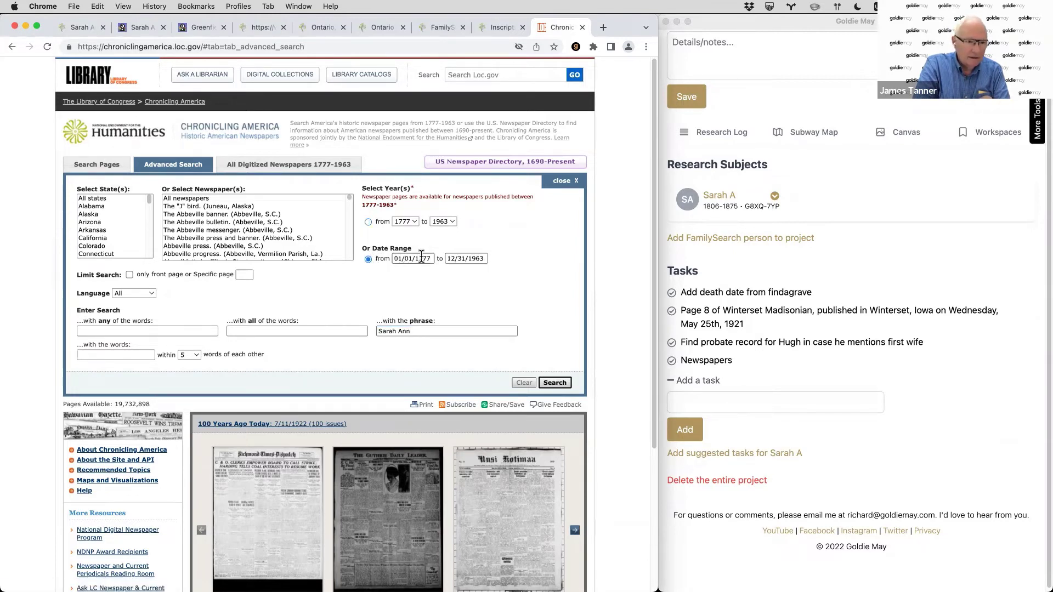
scroll(142, 220, "down", 5)
left_click(86, 214)
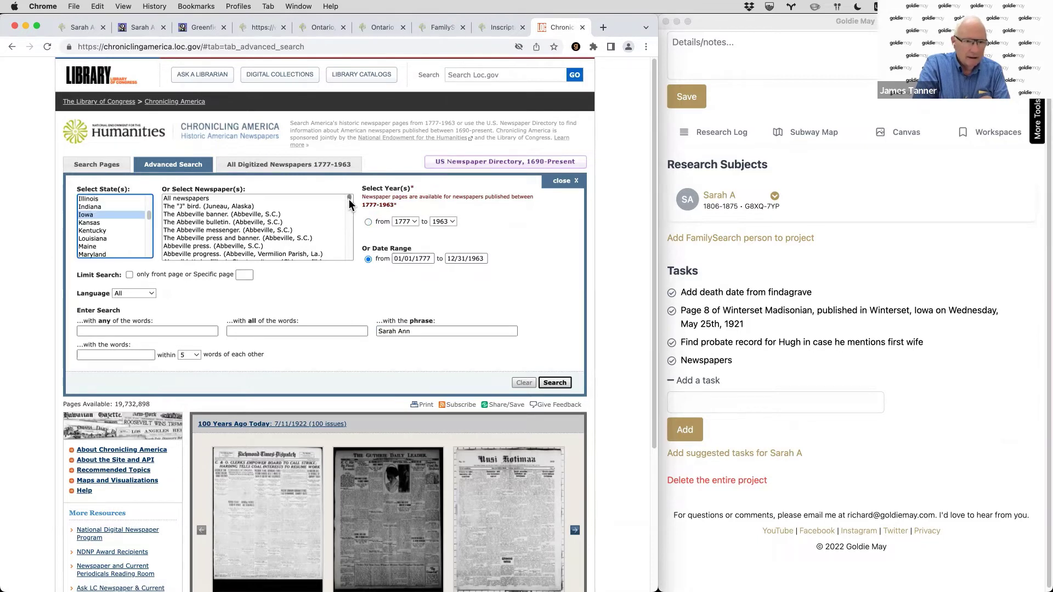
left_click(351, 203)
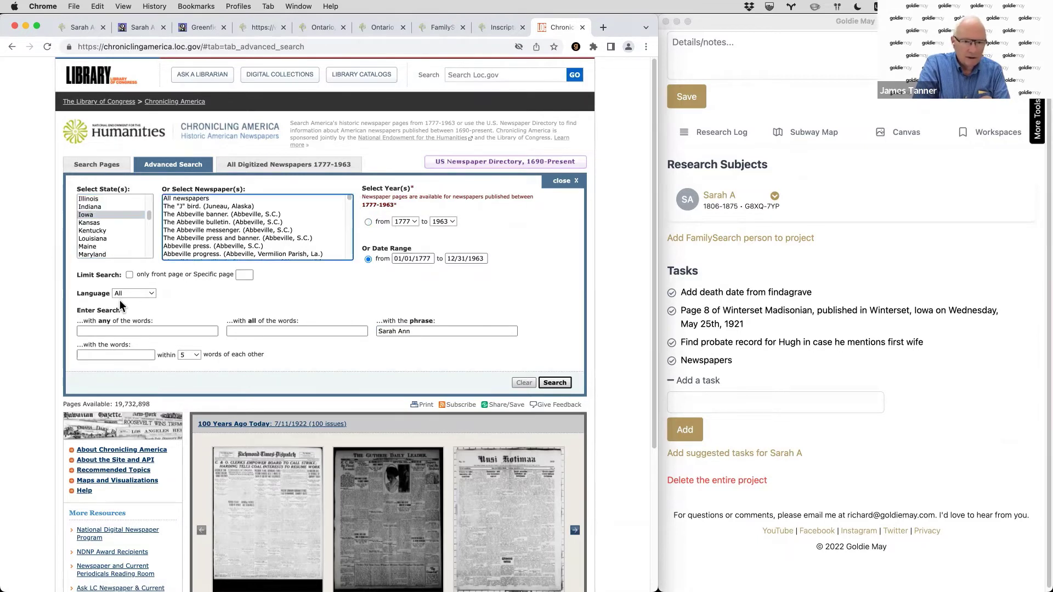
Restrict the advanced search to the years 1873 to 1875 and run it
left_click(374, 220)
left_click(405, 222)
left_click(367, 220)
left_click(368, 222)
left_click(408, 222)
key("Down")
key("Down")
key("Down")
key("Down")
key("Down")
key("Down")
key("Down")
key("Down")
key("Down")
key("Down")
key("Down")
key("Down")
key("Down")
key("Down")
key("Down")
key("Down")
key("Down")
key("Down")
key("Down")
key("Down")
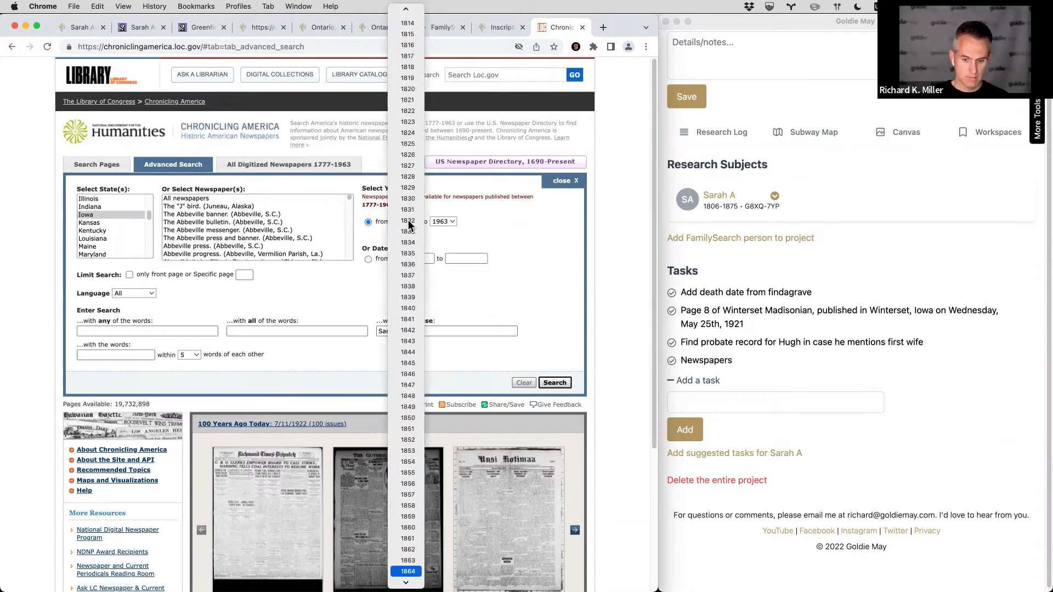
key("Return")
left_click(408, 222)
key("Down")
key("Down")
key("Down")
key("Down")
key("Down")
key("Down")
key("Down")
key("Down")
key("Down")
key("Down")
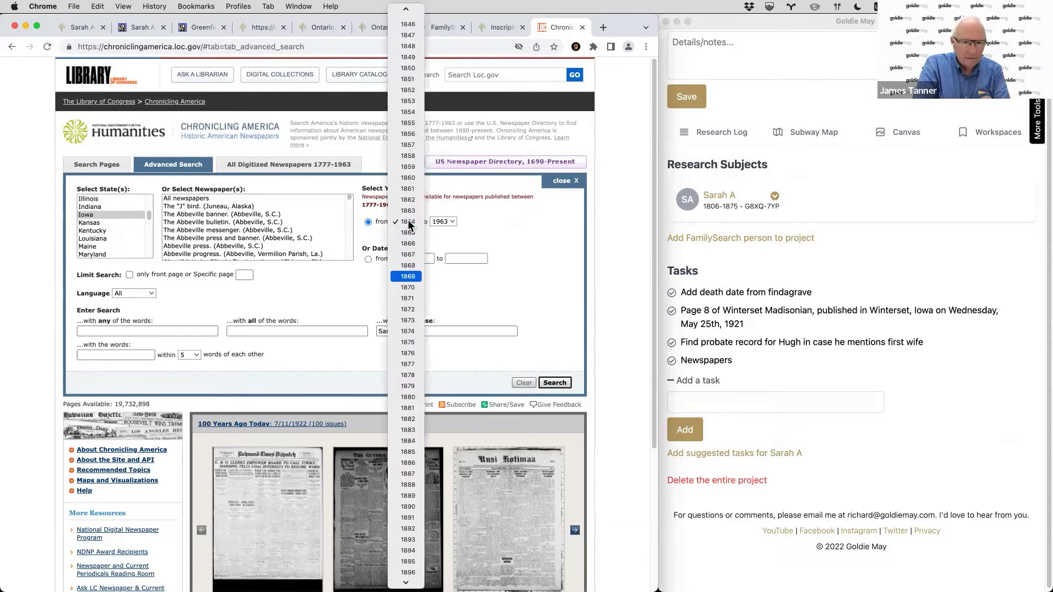
key("Return")
left_click(443, 222)
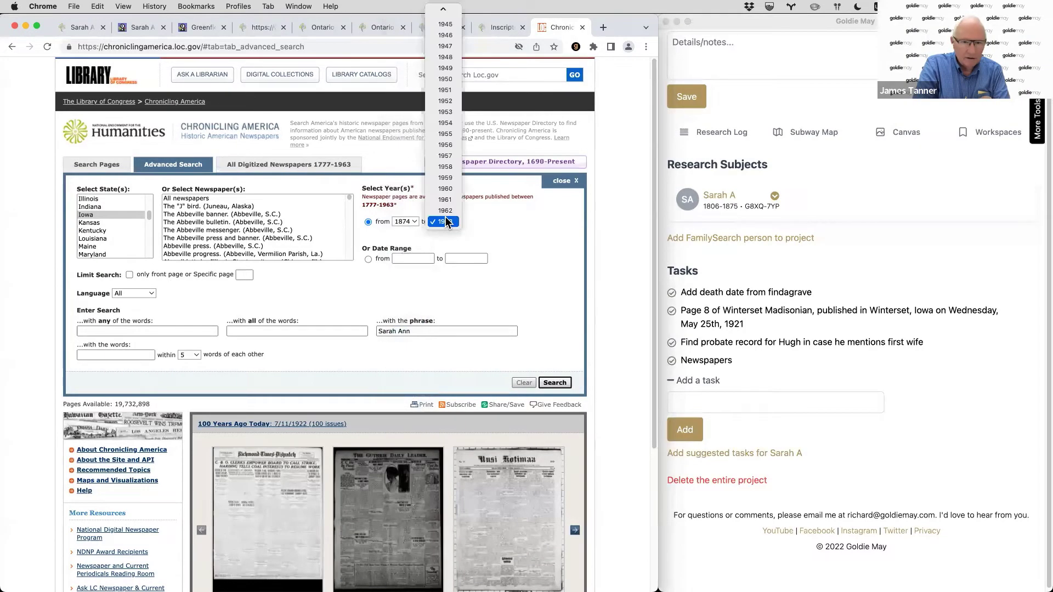
key("Up")
key("Up")
key("Up")
key("Up")
key("Up")
key("Up")
key("Up")
key("Up")
key("Up")
key("Up")
key("Up")
key("Up")
key("Up")
key("Up")
key("Up")
key("Up")
key("Up")
key("Up")
key("Up")
key("Up")
key("Return")
key("Return")
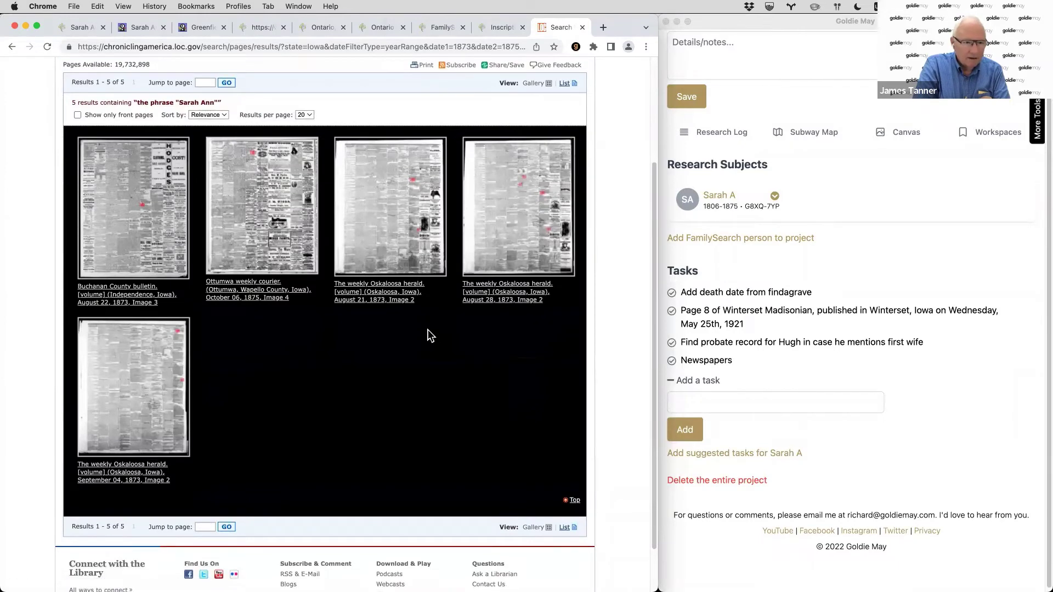
Examine the highlighted match in the Buchanan County bulletin of August 22, 1873, and view the issue's following page
left_click(136, 221)
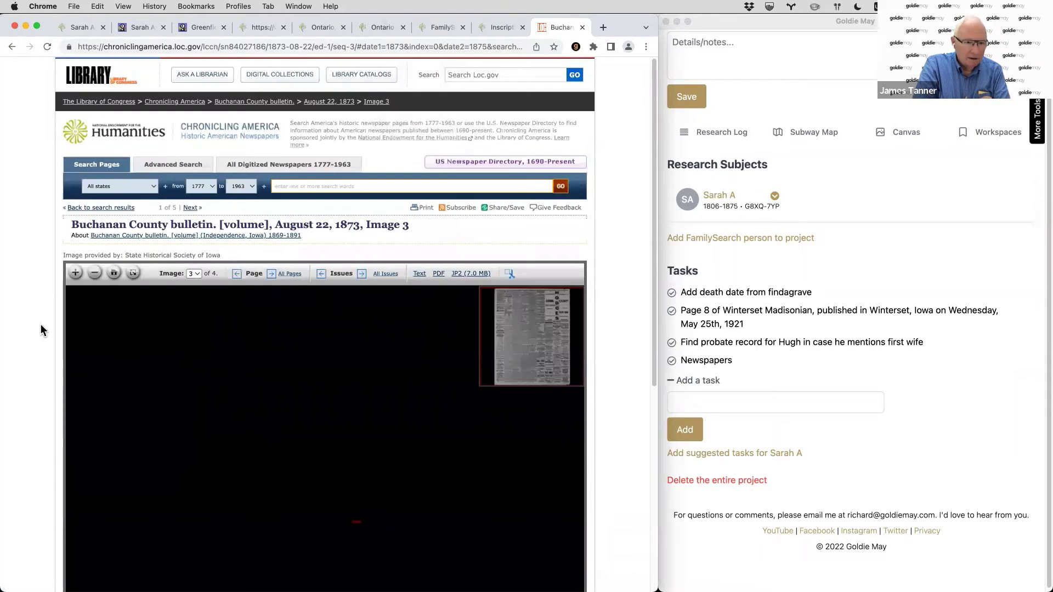
scroll(351, 366, "up", 10)
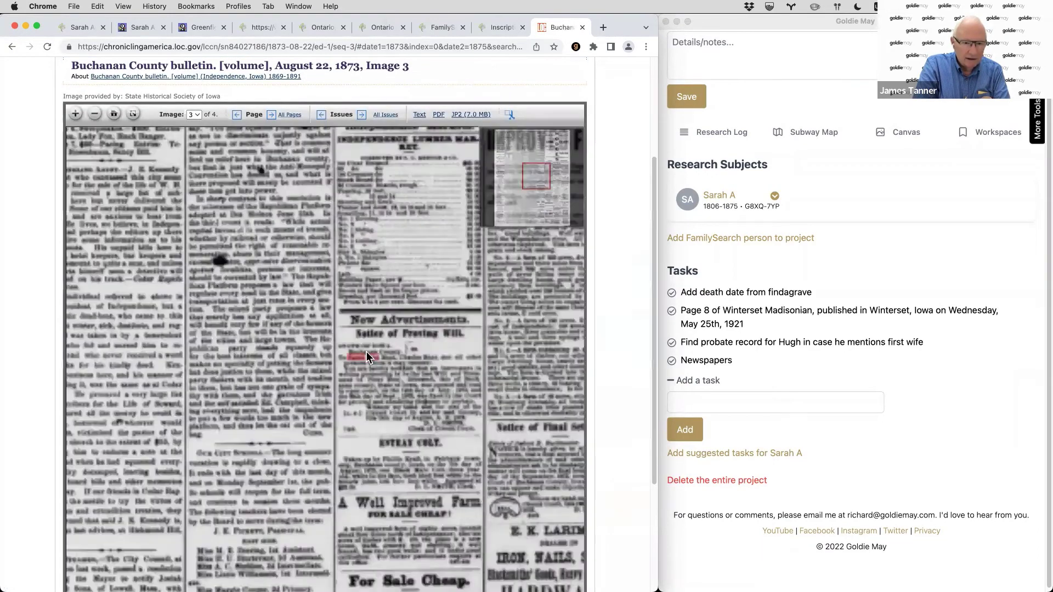
scroll(261, 236, "down", 3)
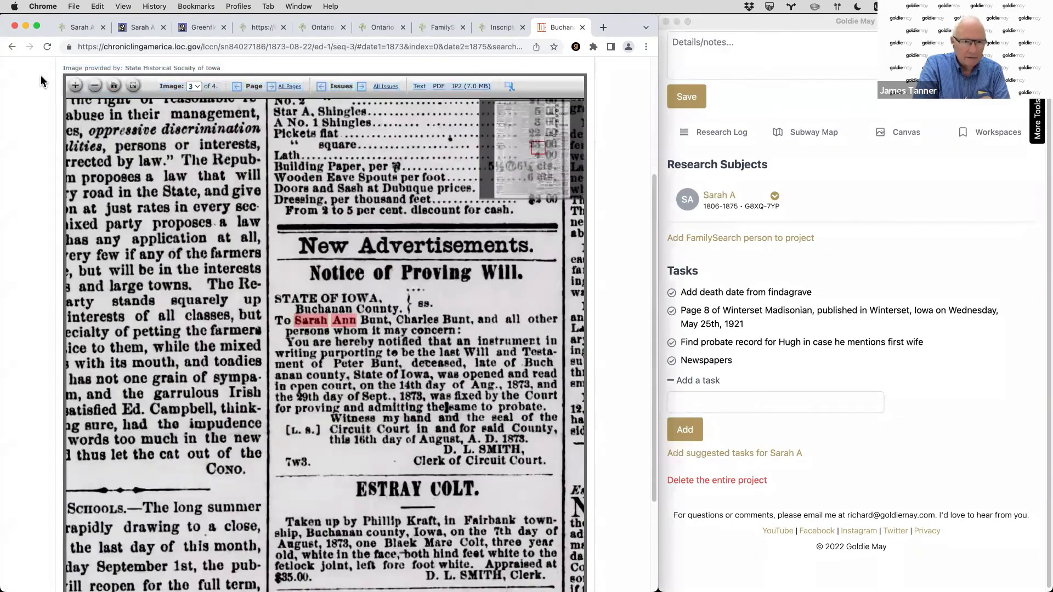
scroll(82, 163, "down", 5)
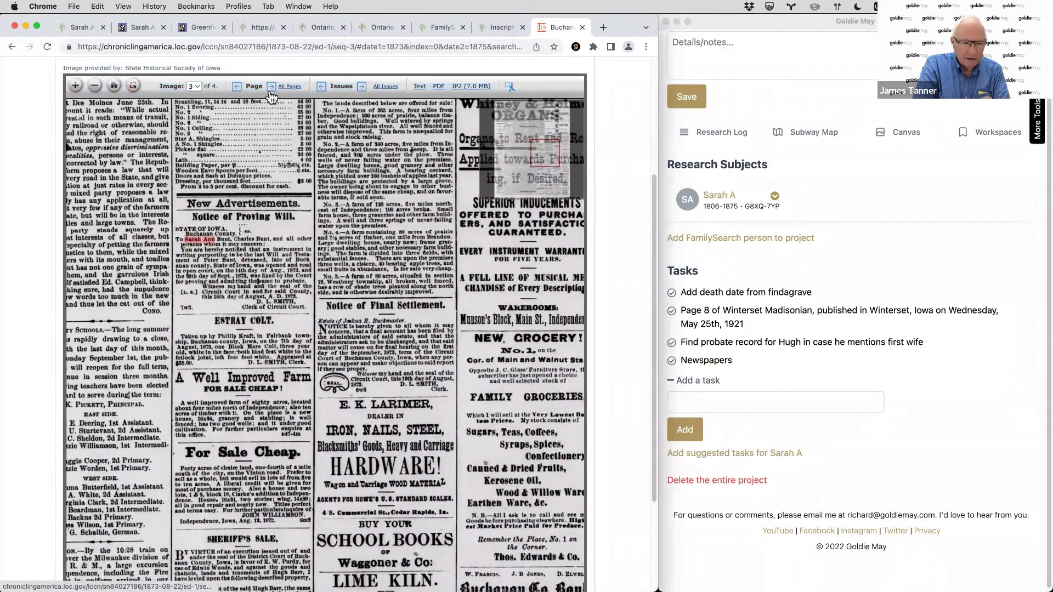
scroll(227, 216, "down", 5)
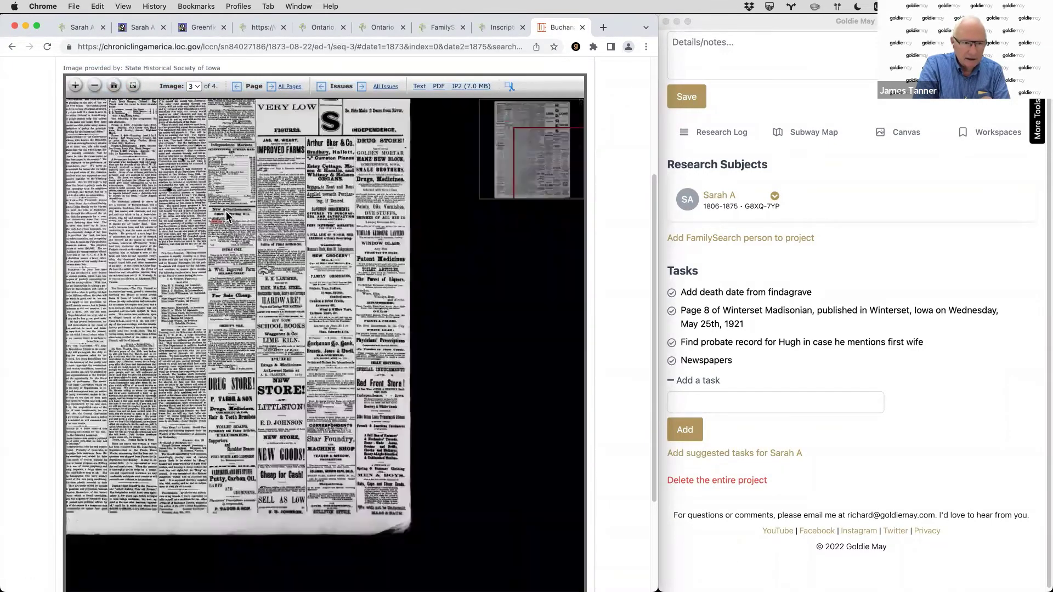
left_click(271, 86)
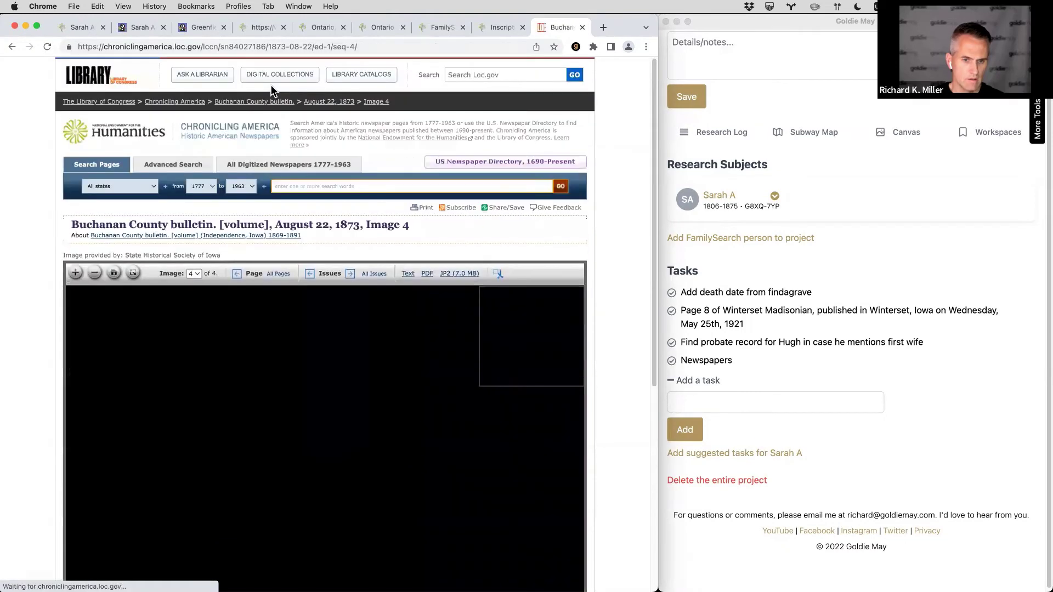
scroll(30, 265, "down", 5)
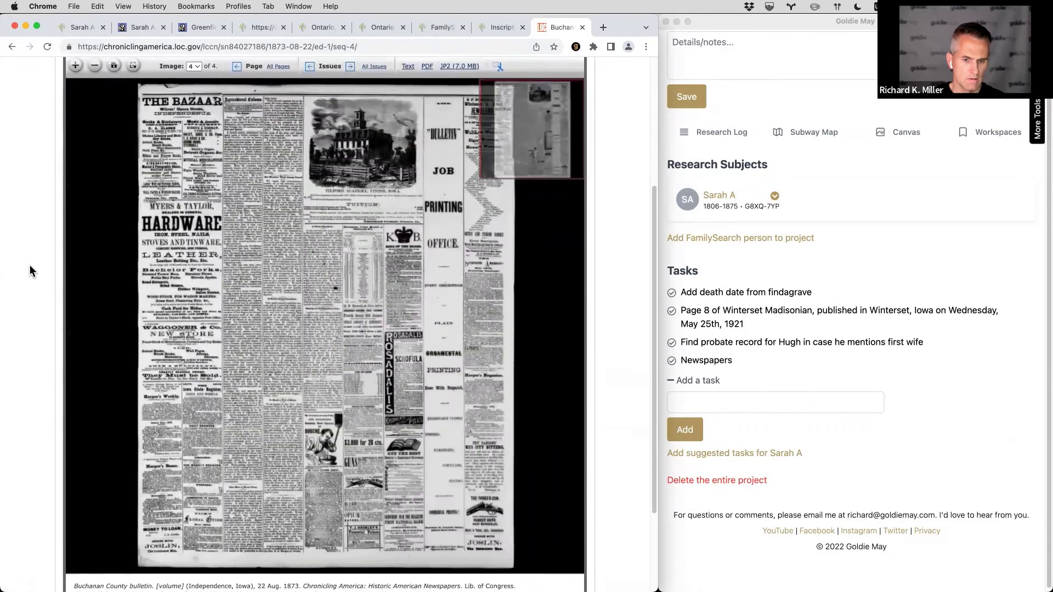
scroll(71, 71, "up", 3)
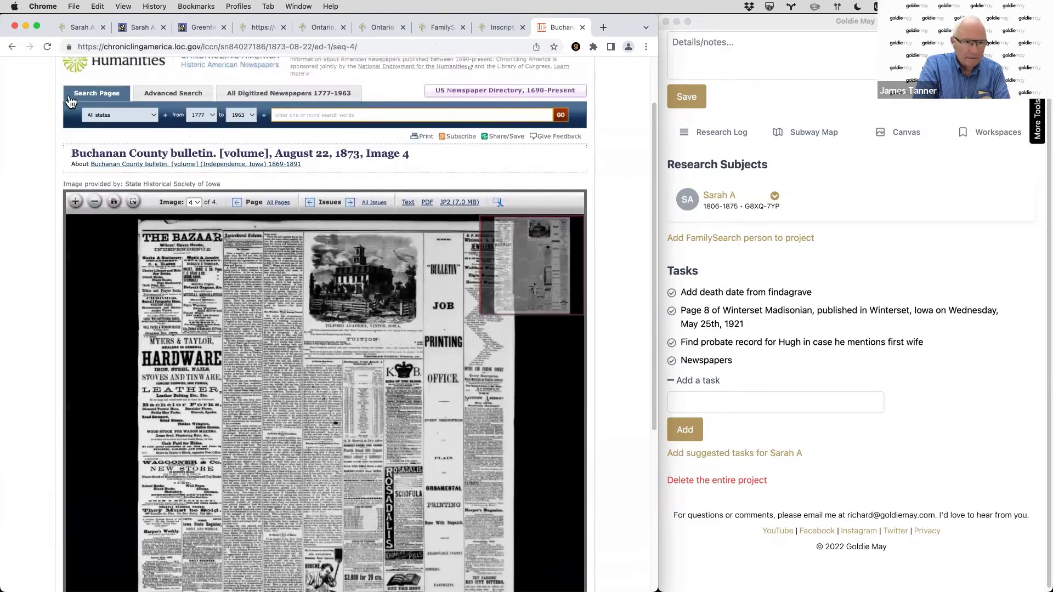
Go back to the search results, check the Ottumwa weekly courier page of October 06, 1875, and return to the results
left_click(12, 46)
left_click(12, 46)
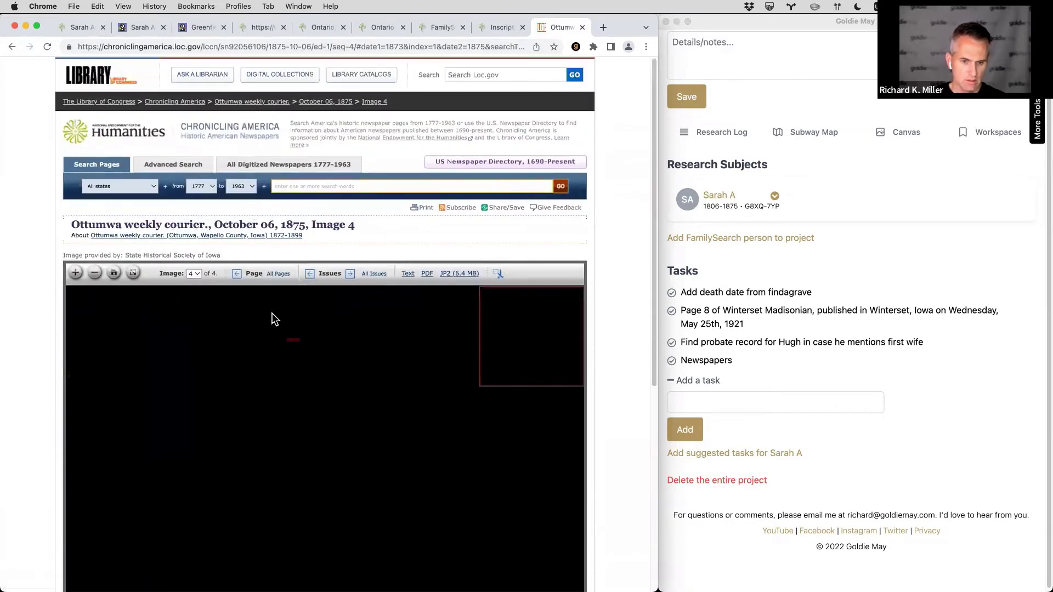
key("super+bracketleft")
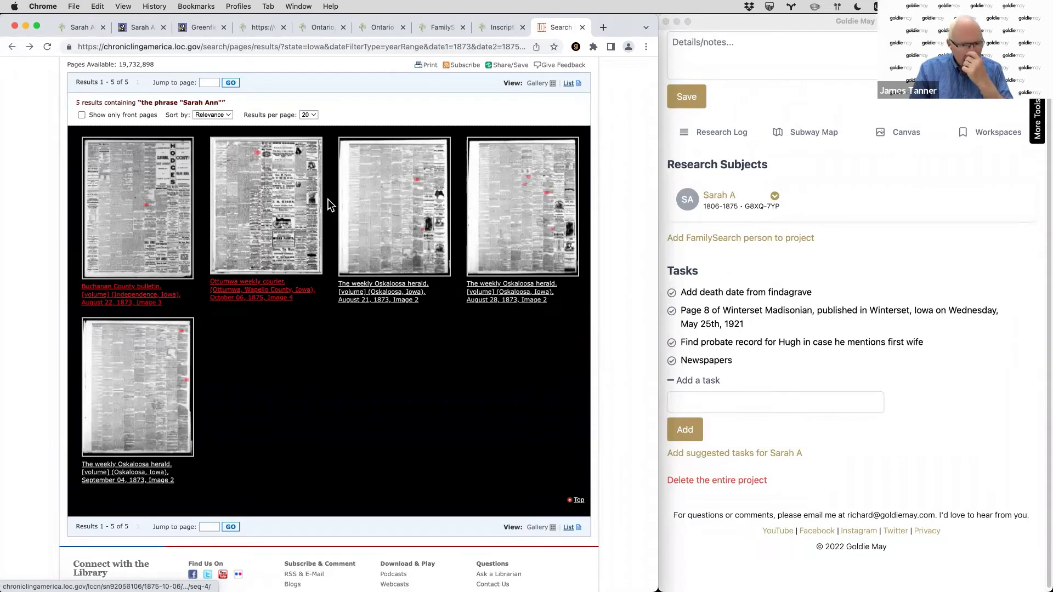
scroll(328, 205, "up", 2)
scroll(329, 205, "up", 2)
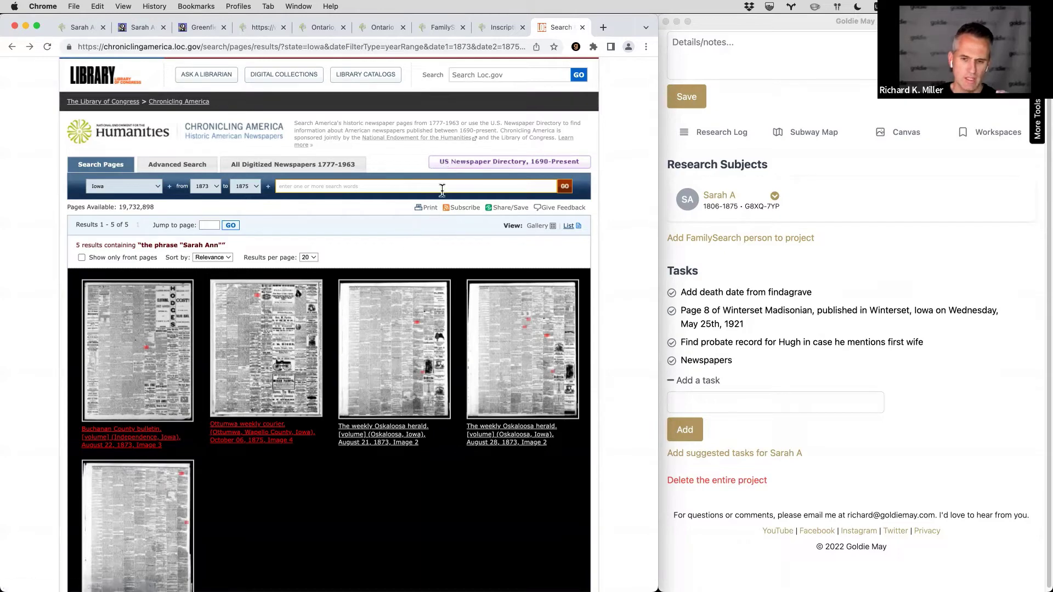
Open the US Newspaper Directory search and set the place of publication to Greenfield in Adair County, Iowa
left_click(462, 164)
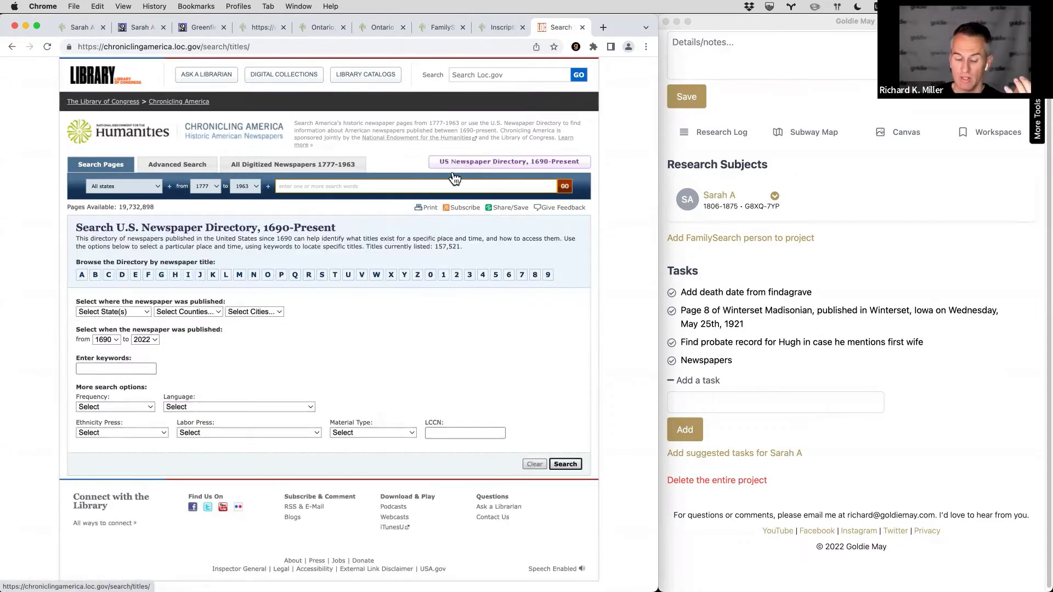
left_click(126, 311)
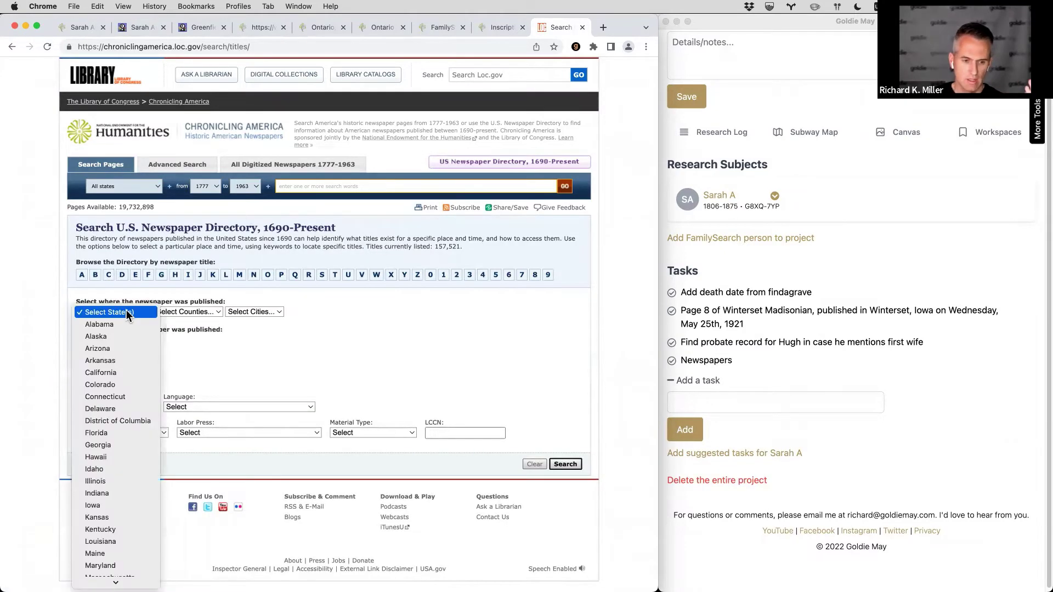
left_click(110, 506)
left_click(210, 311)
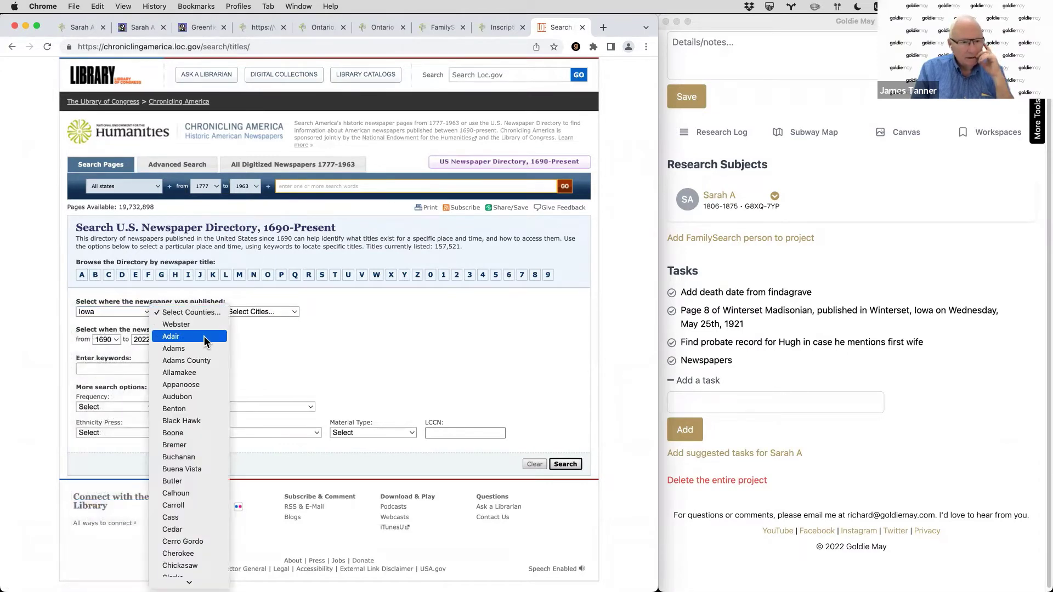
left_click(204, 337)
left_click(256, 317)
left_click(327, 294)
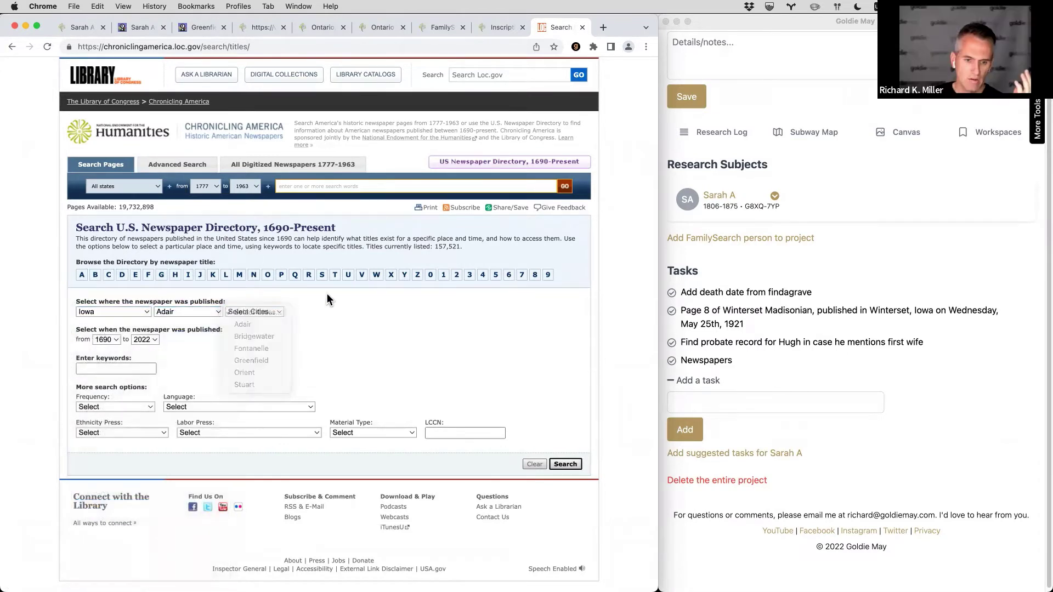
left_click(246, 311)
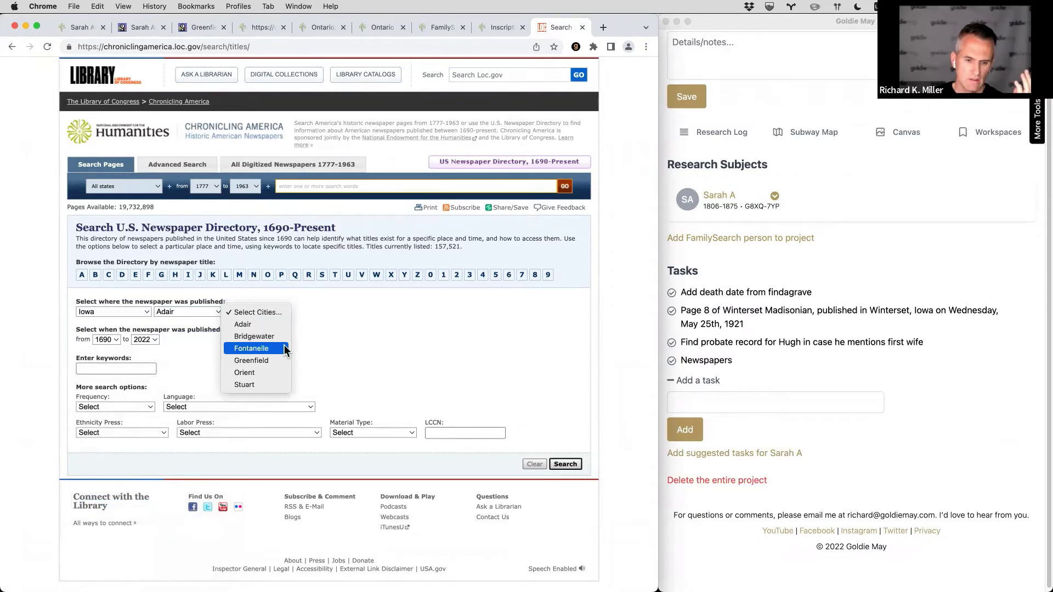
left_click(251, 348)
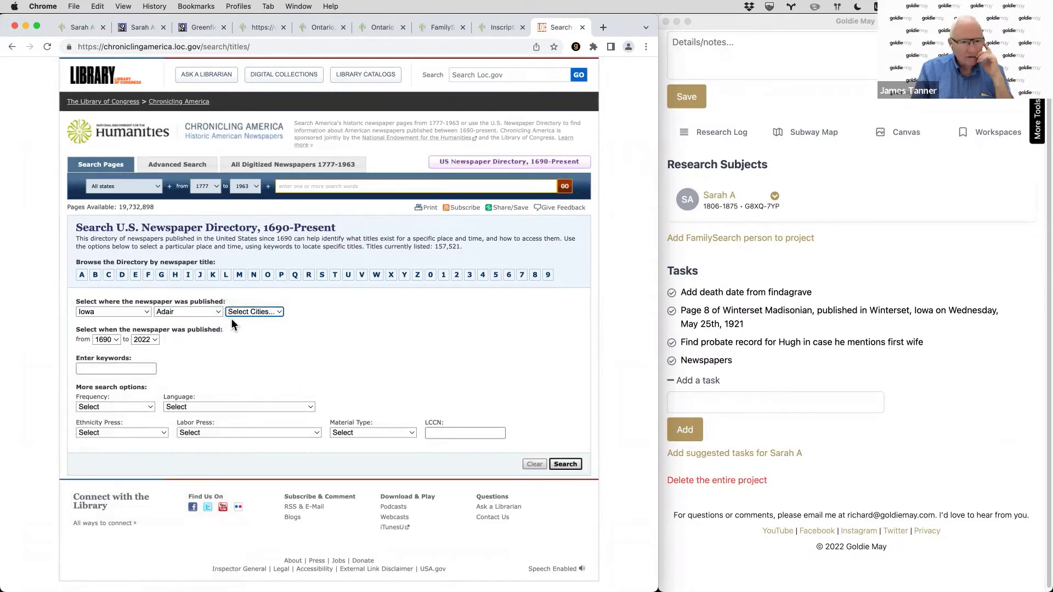
left_click(255, 312)
left_click(252, 361)
Set the directory's publication years to 1860 to 1870 and run the search
left_click(107, 339)
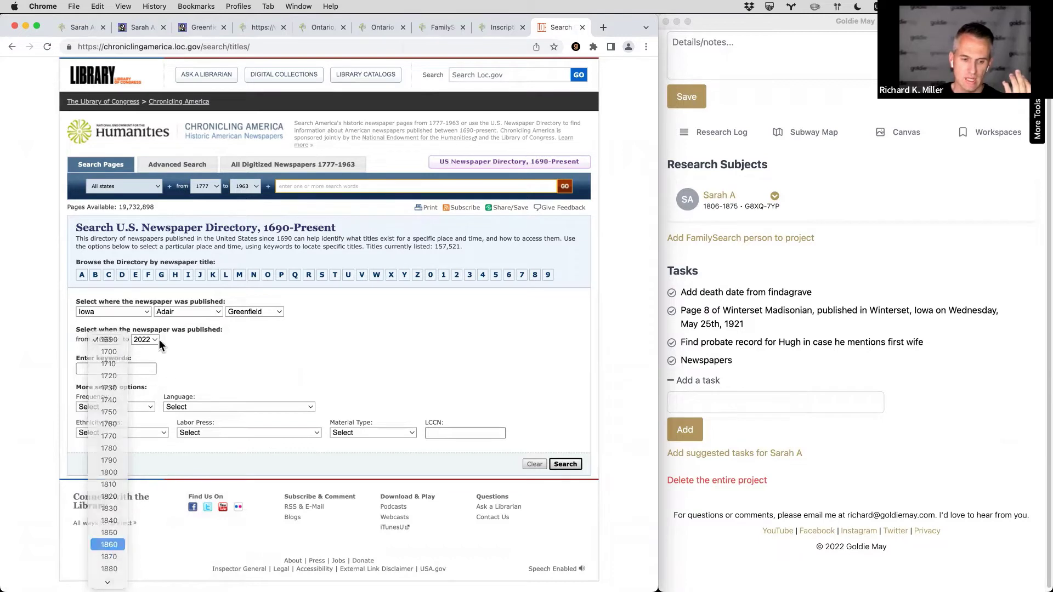
left_click(113, 546)
left_click(145, 340)
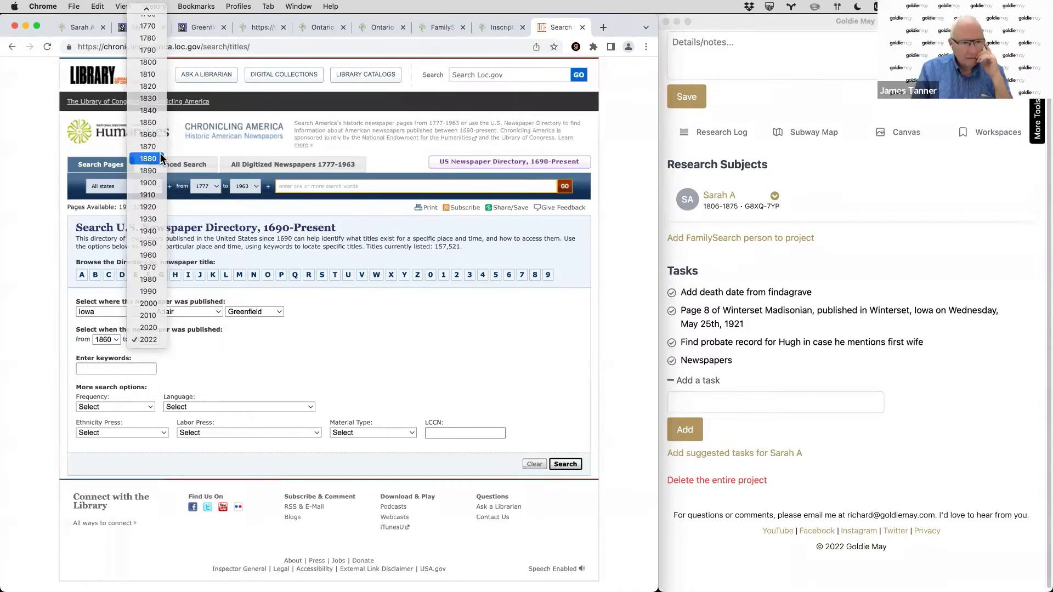
left_click(156, 159)
left_click(145, 340)
left_click(148, 391)
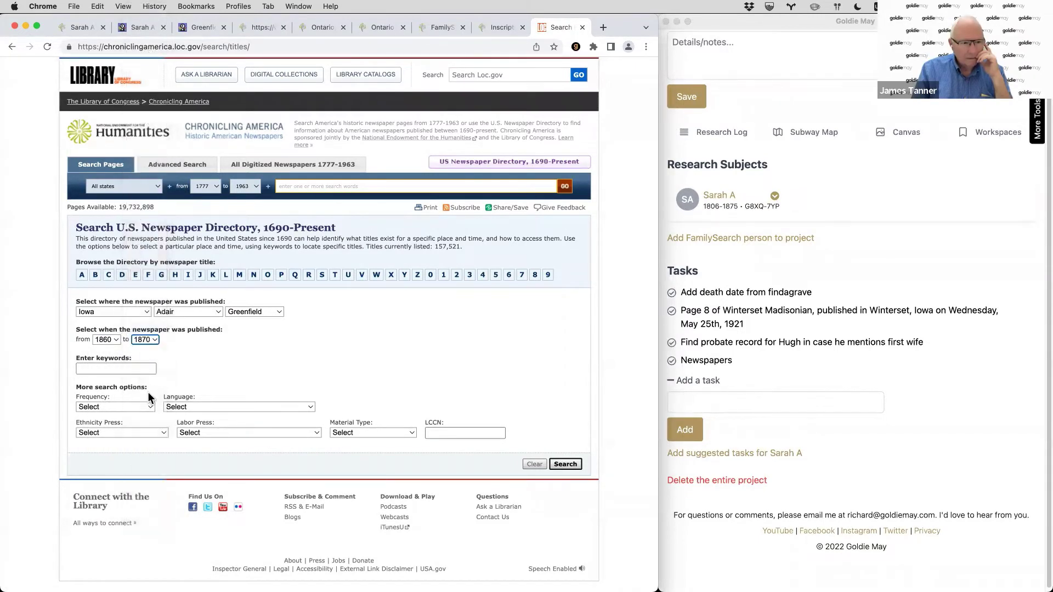
left_click(565, 464)
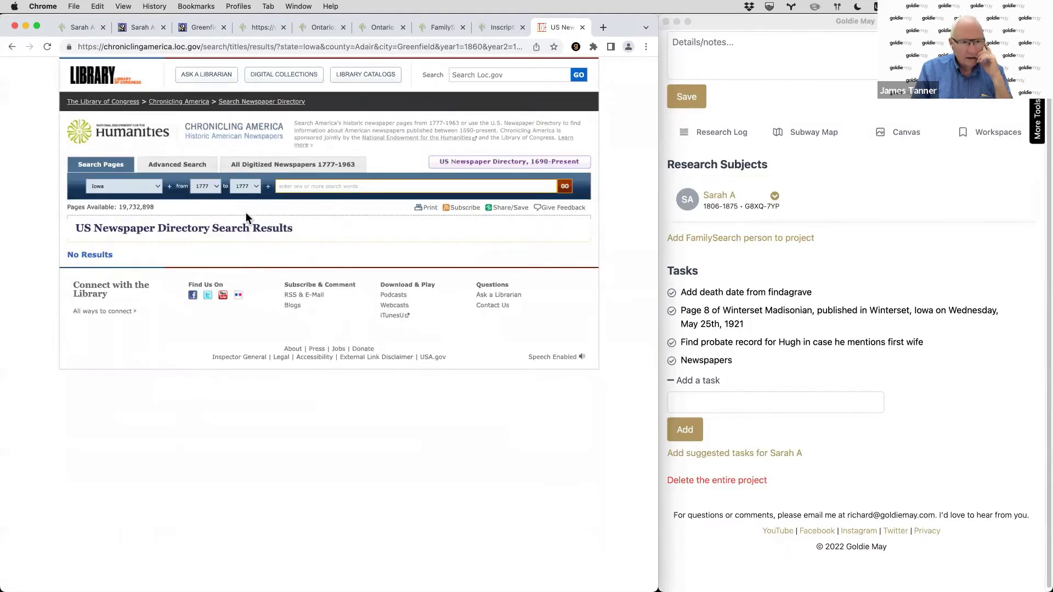
Return to the directory search form and clear the city filter, keeping Adair County, Iowa
left_click(13, 47)
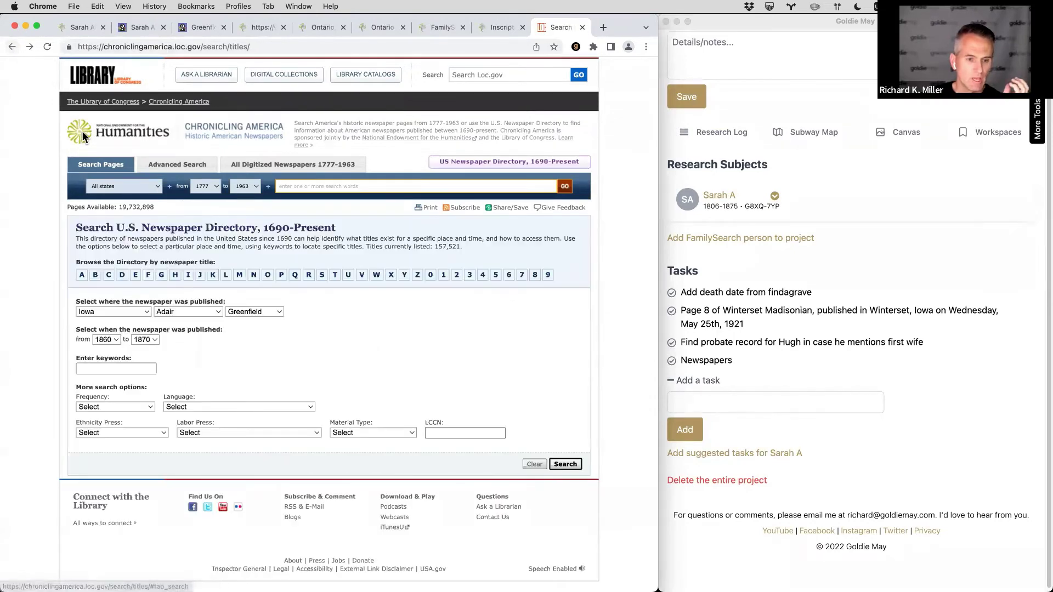
left_click(264, 314)
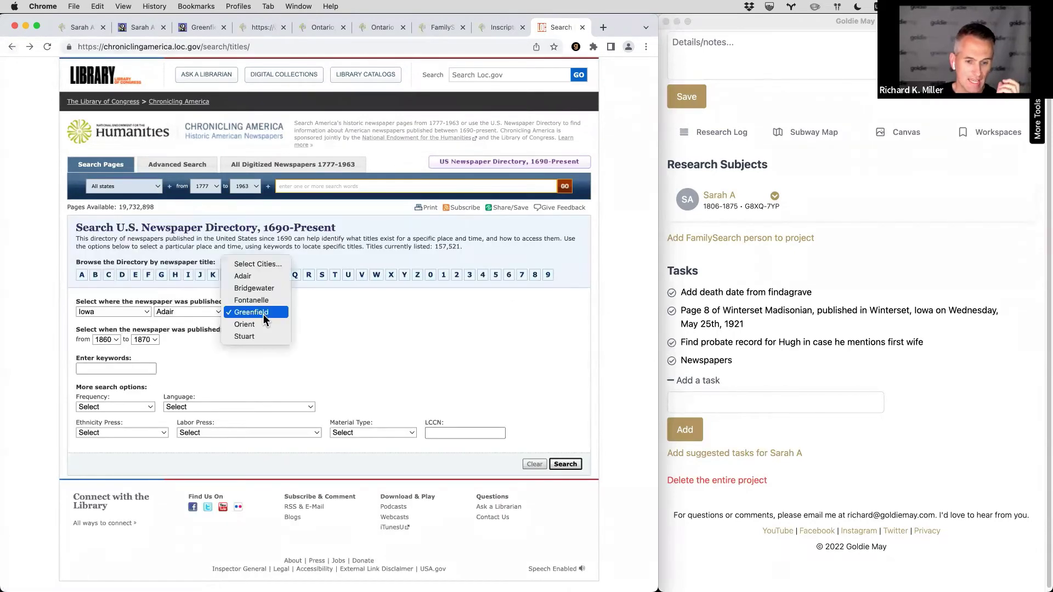
left_click(275, 264)
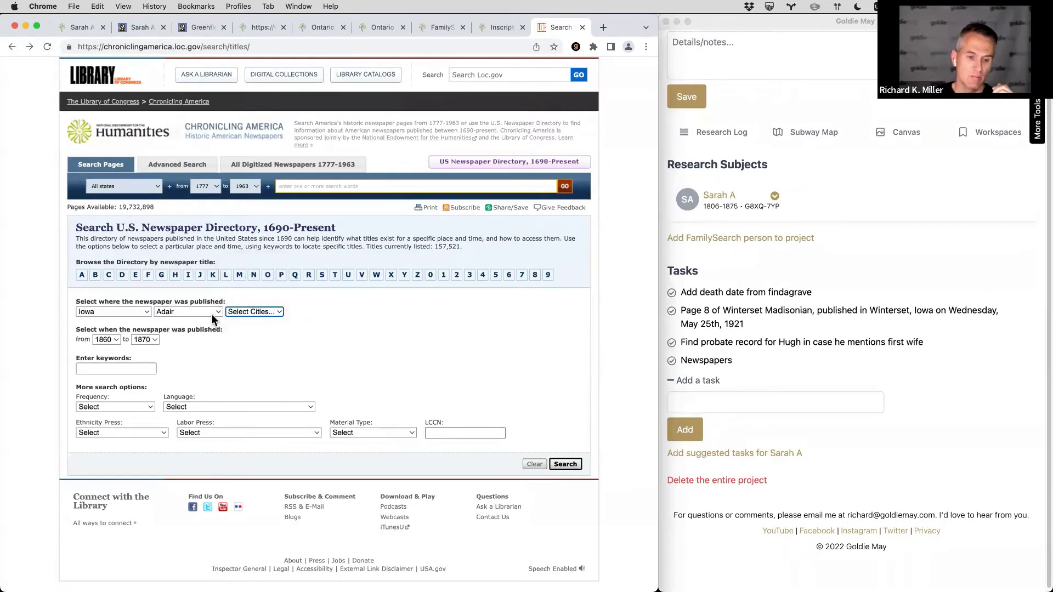
left_click(211, 314)
left_click(243, 311)
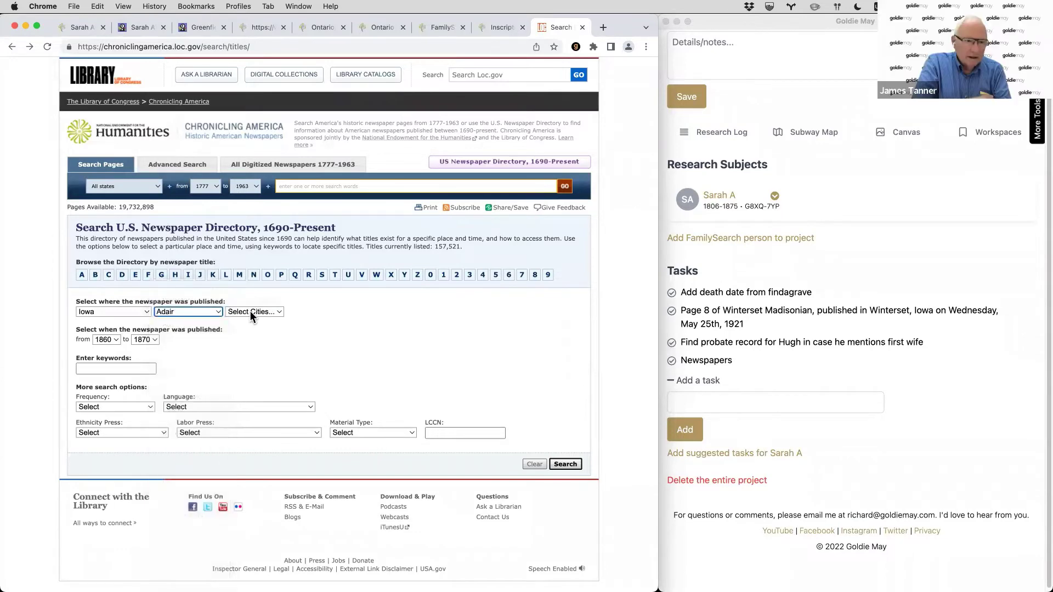
left_click(250, 311)
left_click(250, 311)
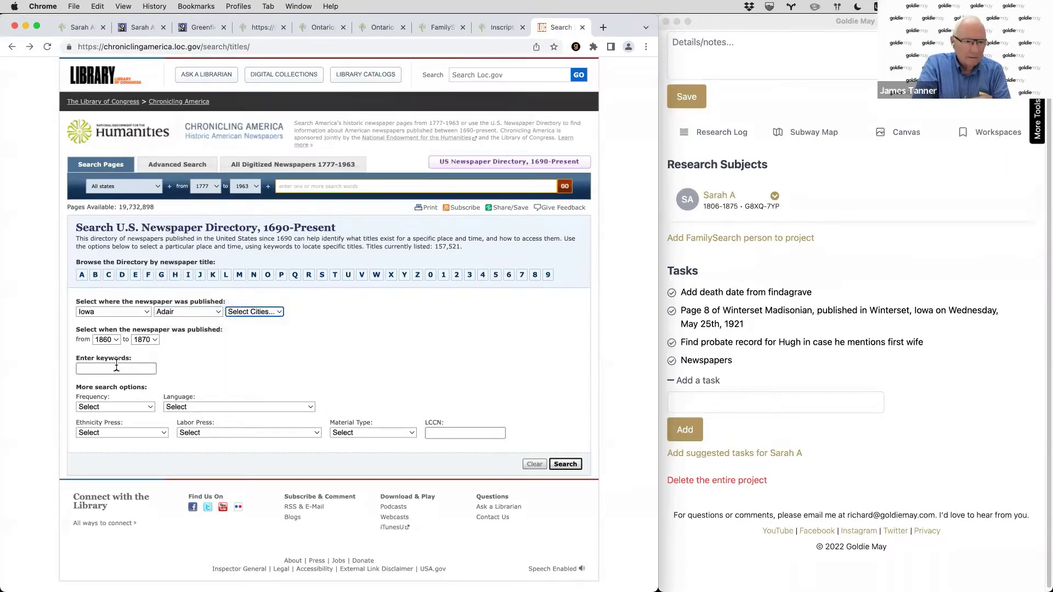
Run the newspaper directory search for Adair County, Iowa, 1860 to 1870, and open the listed titles in separate tabs
left_click(563, 467)
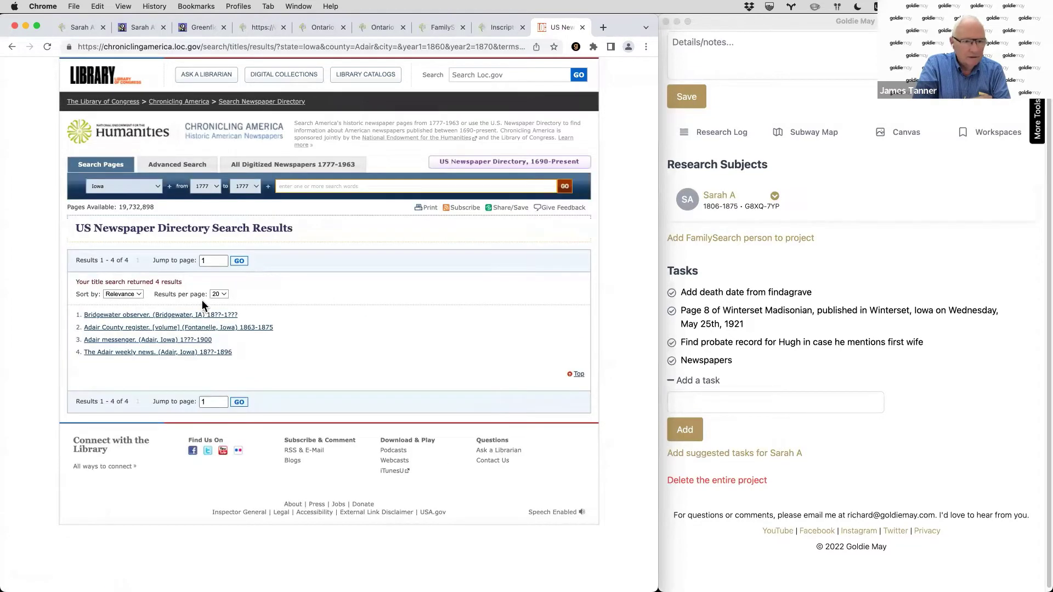
left_click(159, 318, "super")
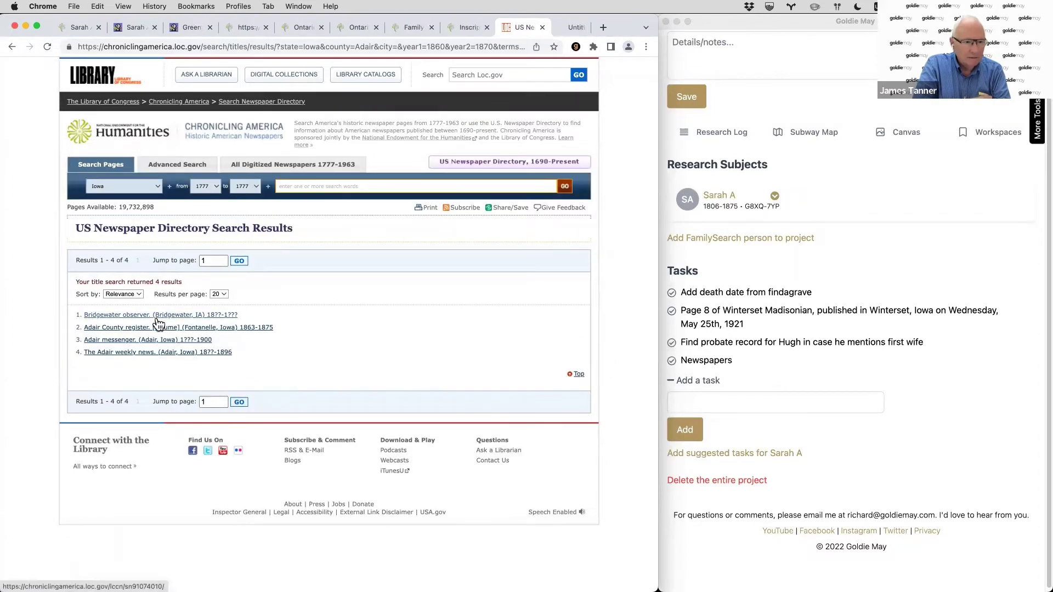
left_click(159, 328, "super")
left_click(153, 340, "super")
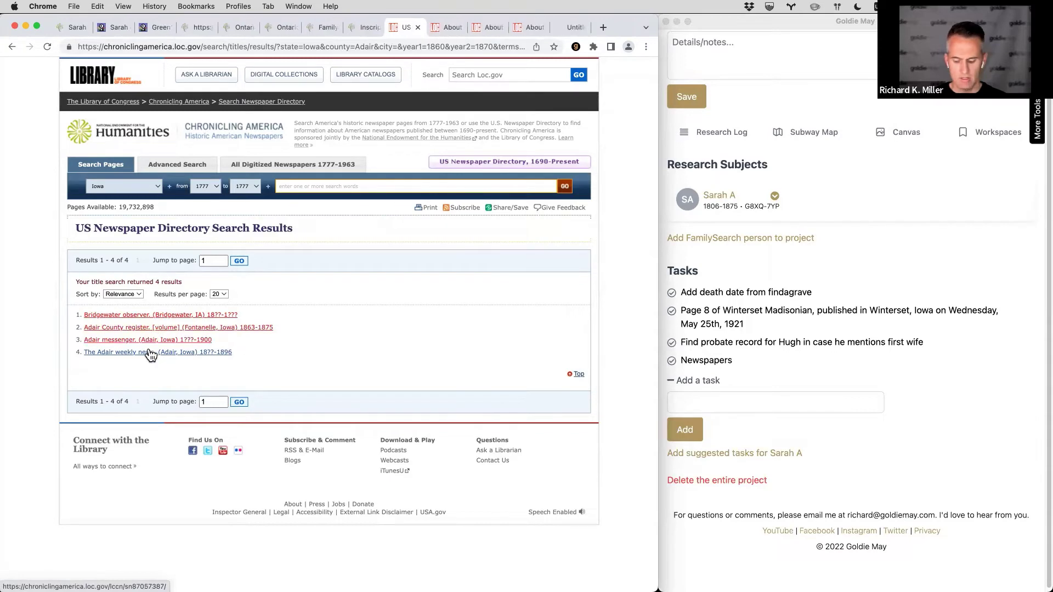
Review the publication details of each opened Adair County newspaper and return to the directory results
key("ctrl+Tab")
scroll(150, 348, "down", 3)
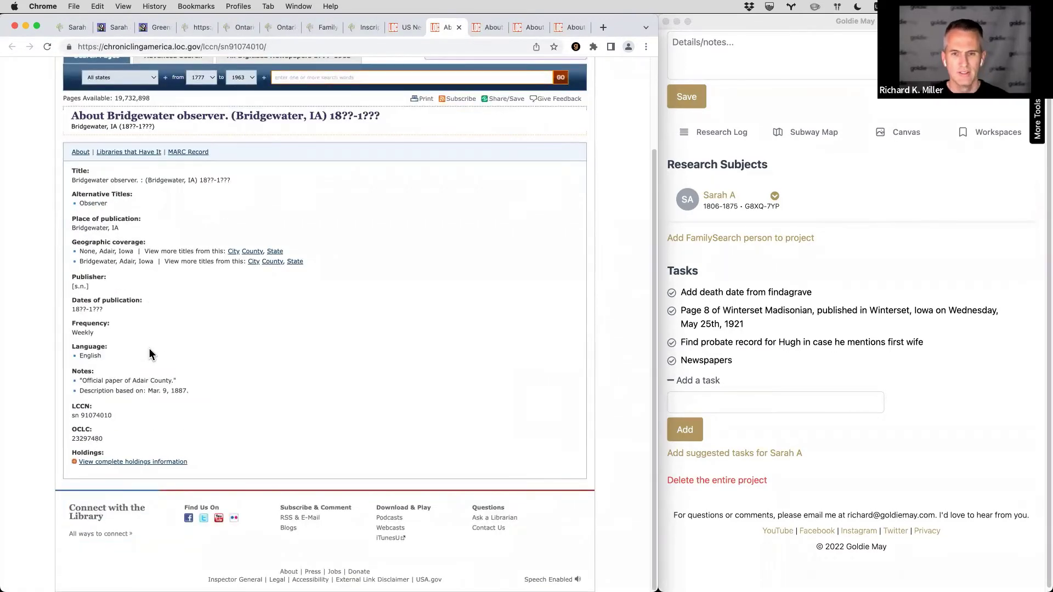
key("ctrl+Tab")
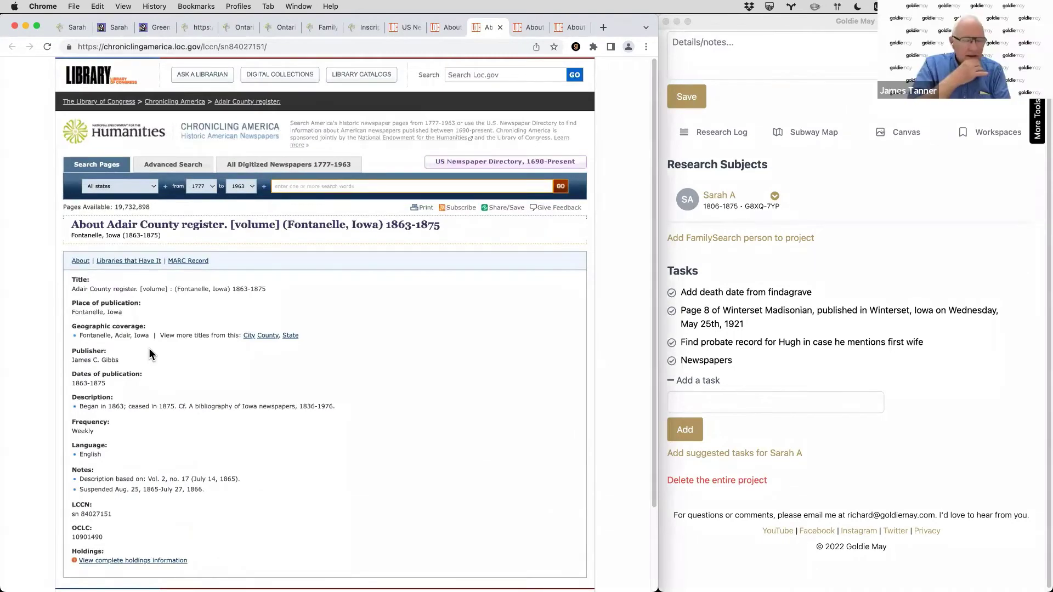
key("ctrl+Tab")
key("ctrl+Tab")
key("ctrl+shift+Tab")
key("ctrl+shift+Tab")
key("ctrl+shift+Tab")
key("ctrl+shift+Tab")
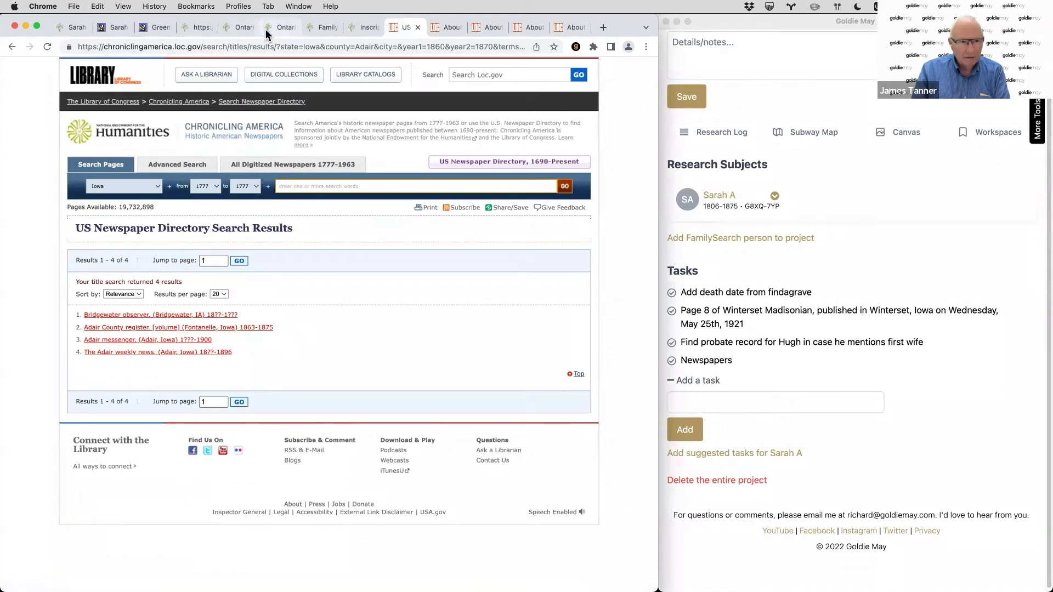
Return to the FamilySearch Catalog and search it for the place United States, Iowa, Adair
left_click(331, 32)
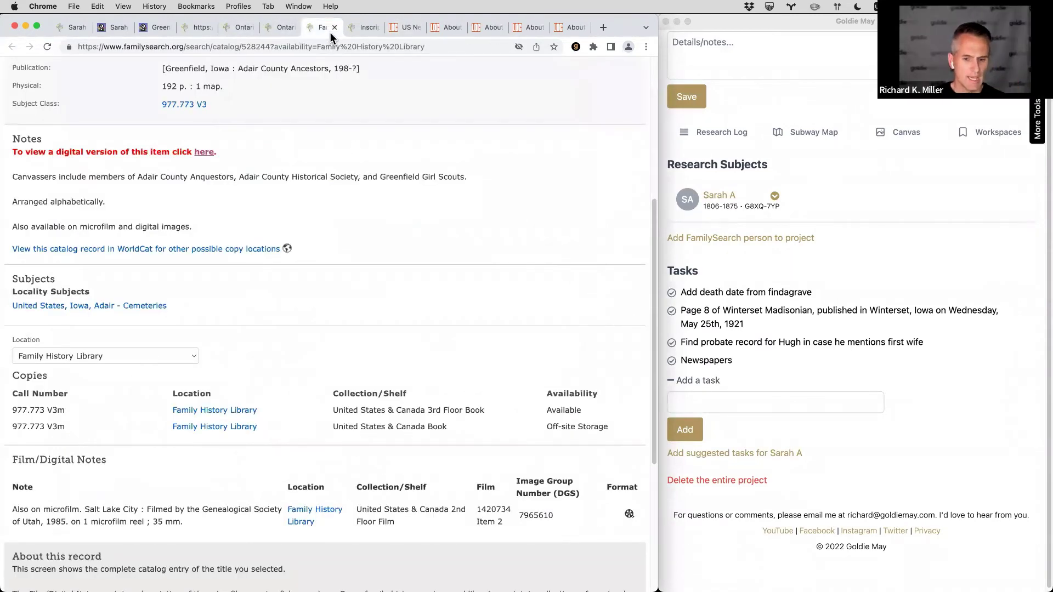
key("ctrl+shift+Tab")
key("ctrl+shift+Tab")
key("ctrl+Tab")
key("super+1")
left_click(136, 271)
type("adair")
key("Return")
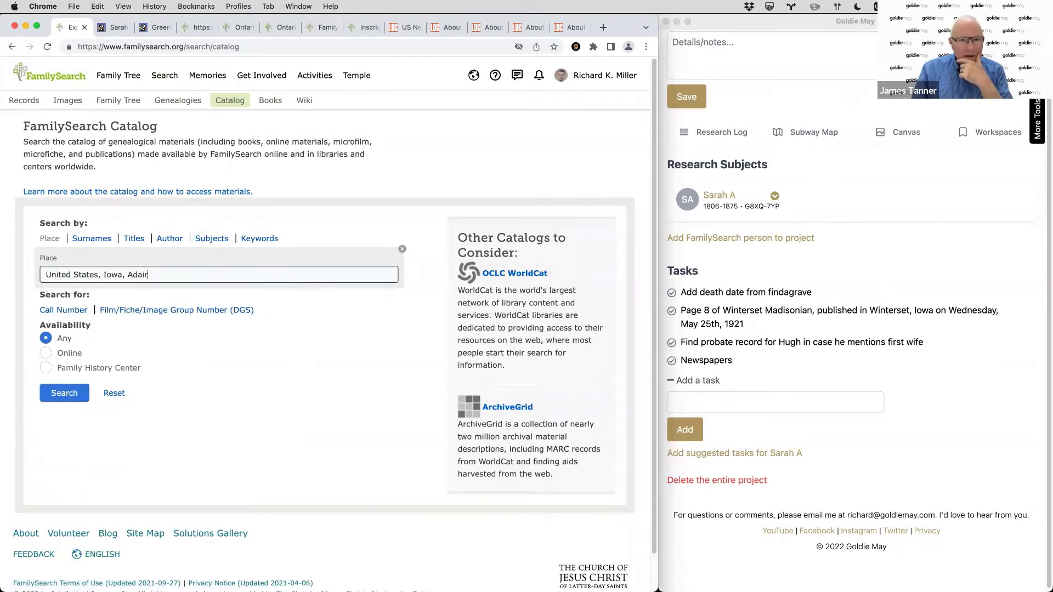
left_click(64, 392)
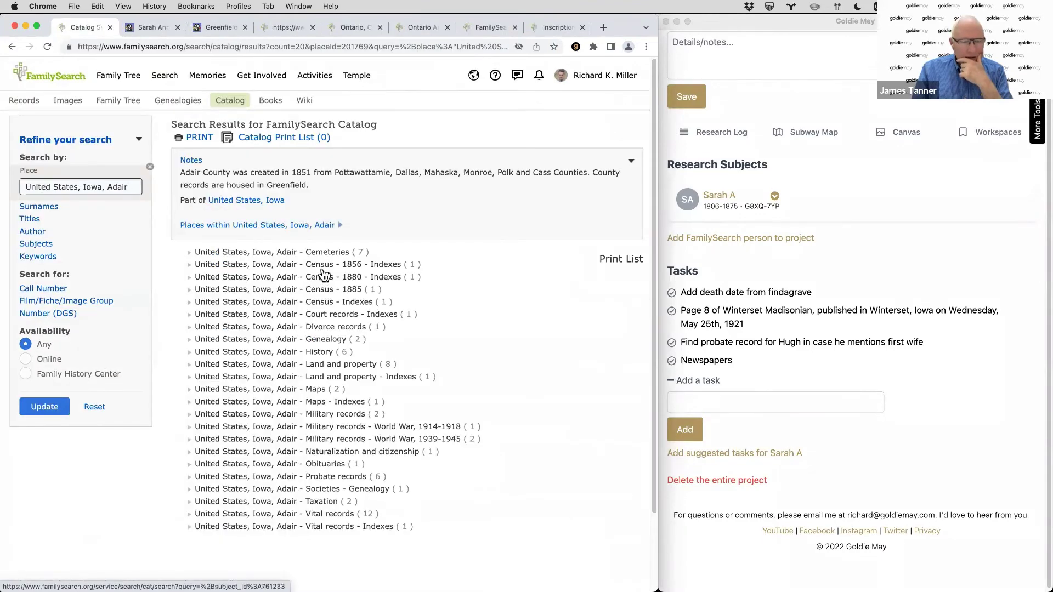
Search the Adair County catalog results page for the word "church"
key("ctrl+f")
type("chu")
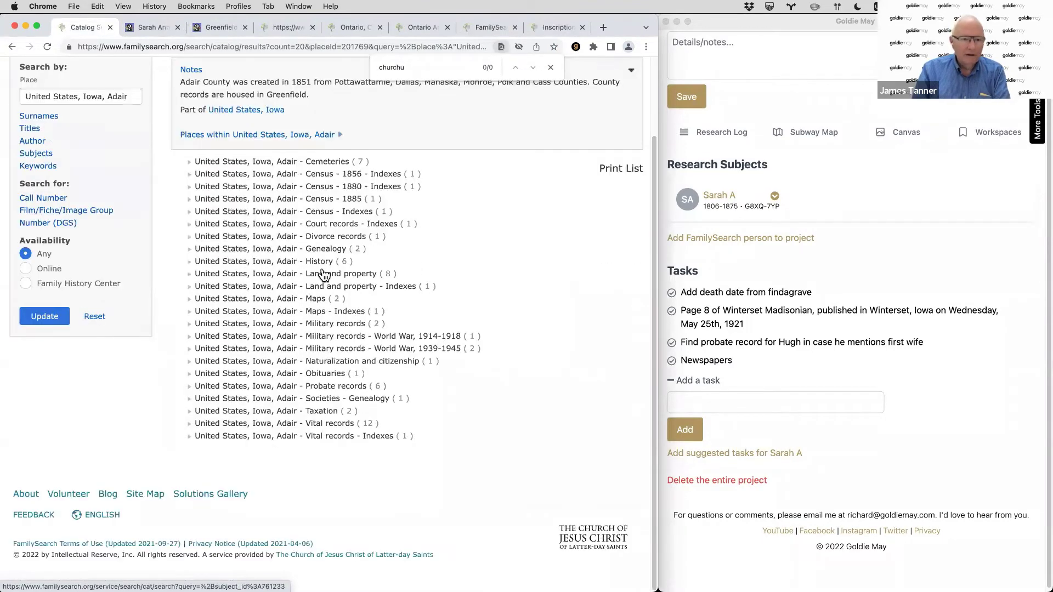
type("rch")
key("Escape")
scroll(334, 283, "up", 4)
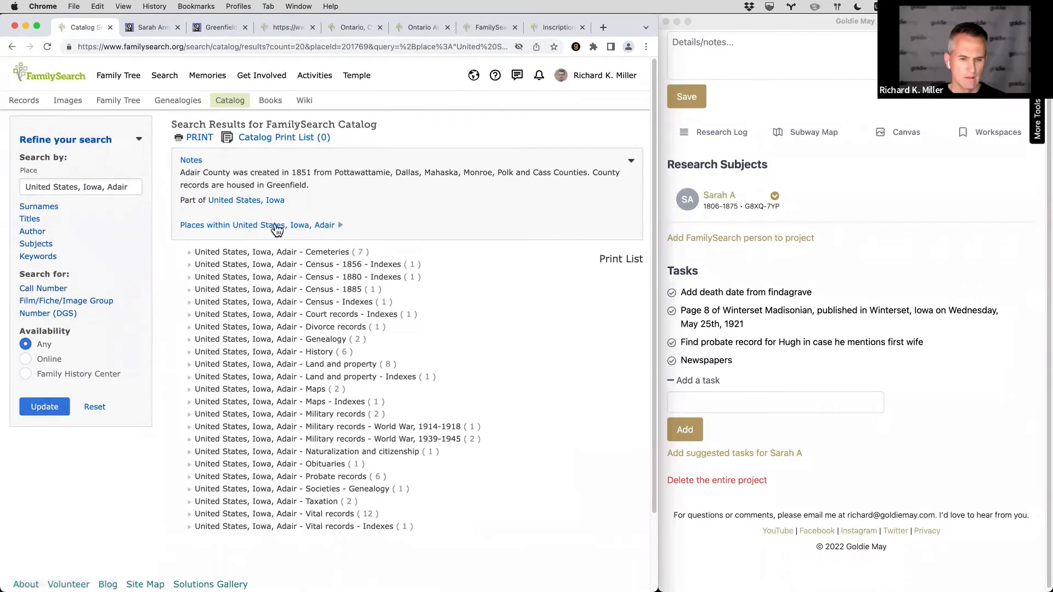
Check the church records catalogued for Greenfield within Adair County and return to the county's catalog results
left_click(331, 227)
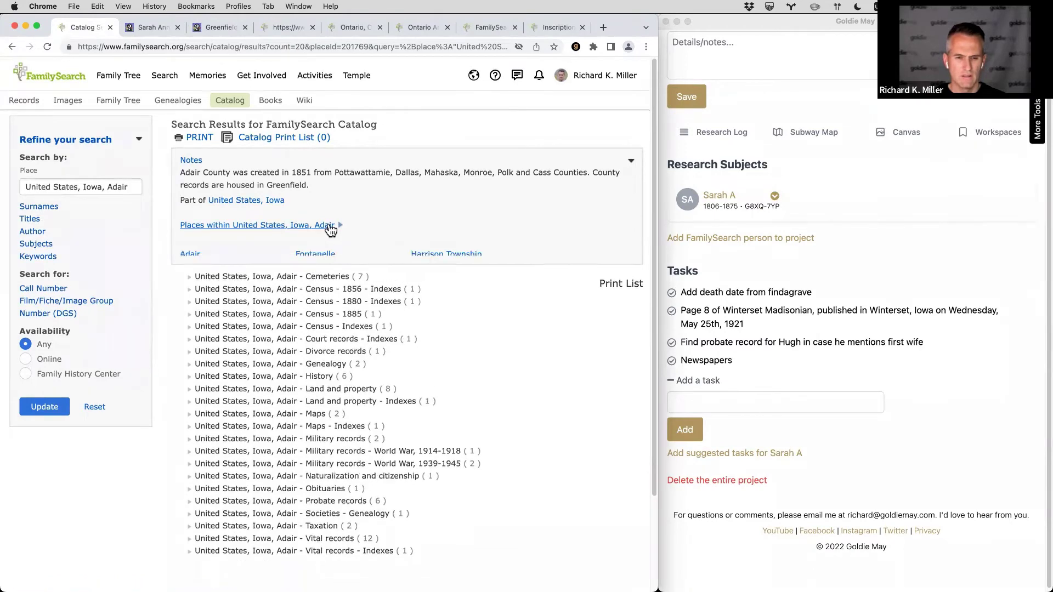
left_click(322, 267)
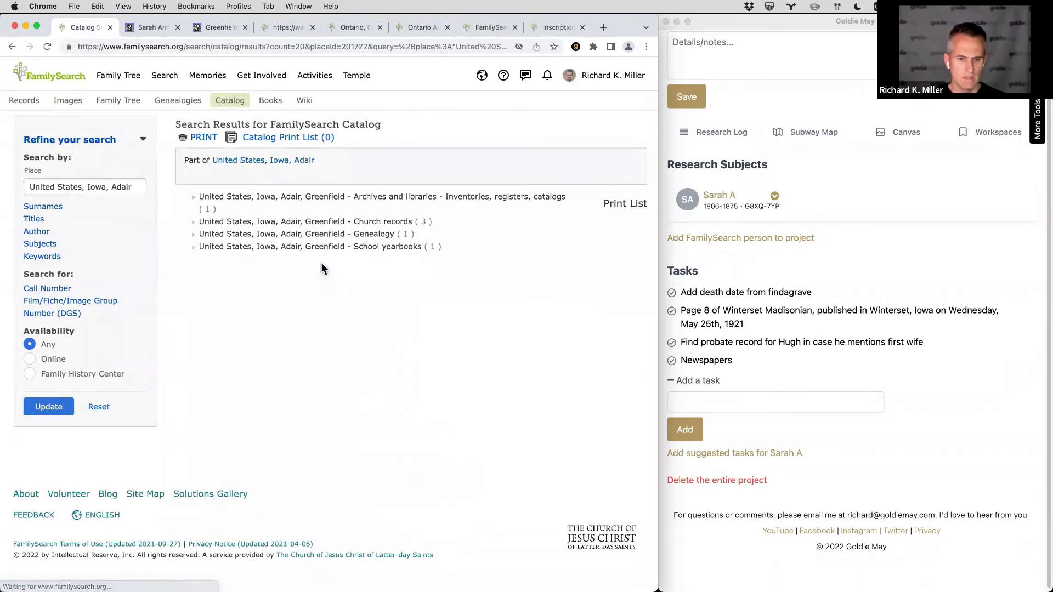
left_click(391, 223)
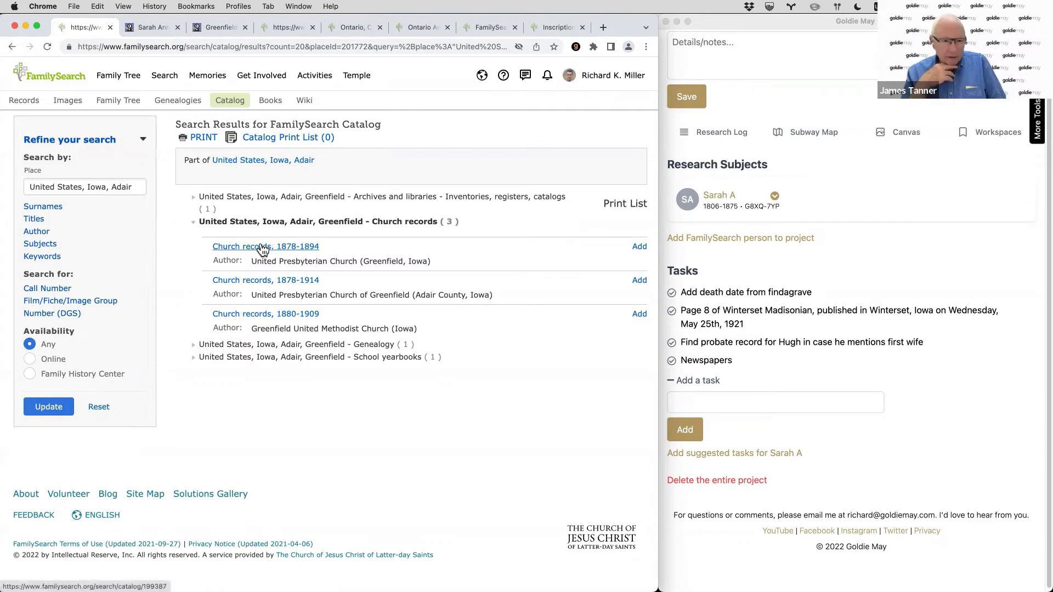
left_click(294, 161)
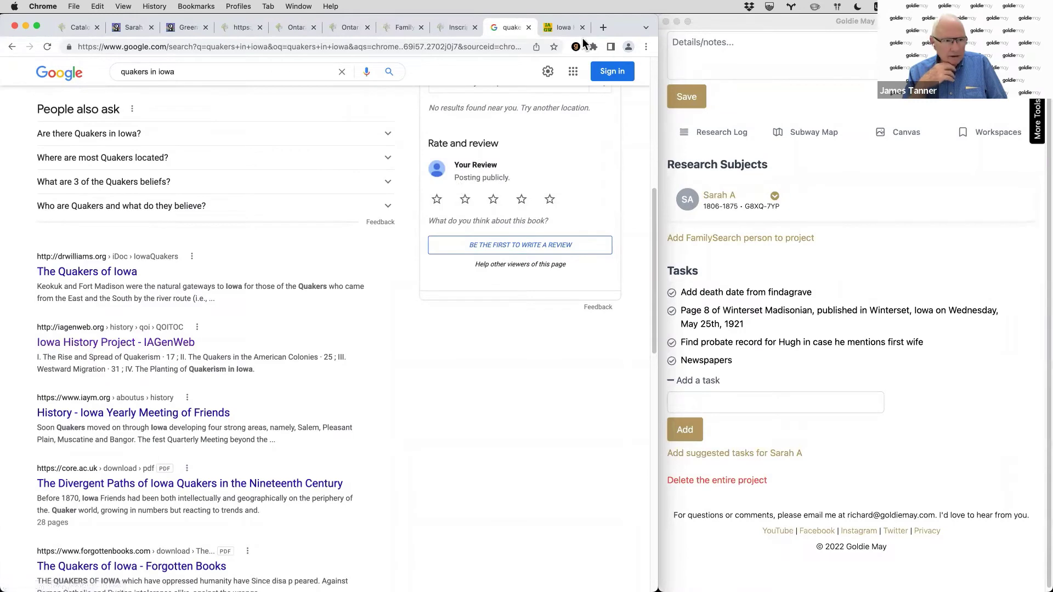
Open The Quakers of Iowa on iagenweb.org and look through its table of contents
left_click(565, 28)
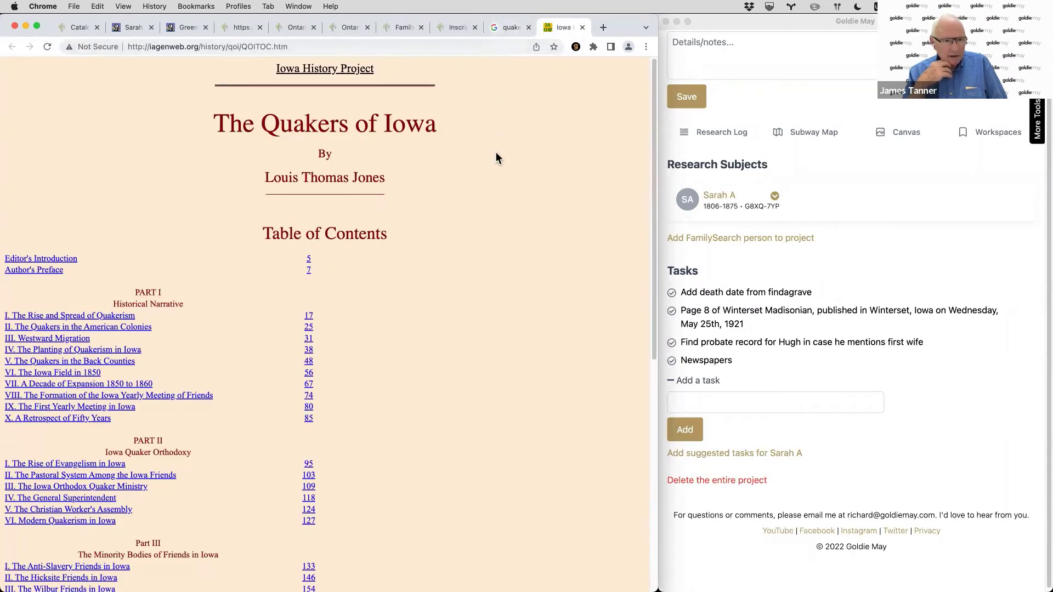
scroll(475, 206, "down", 3)
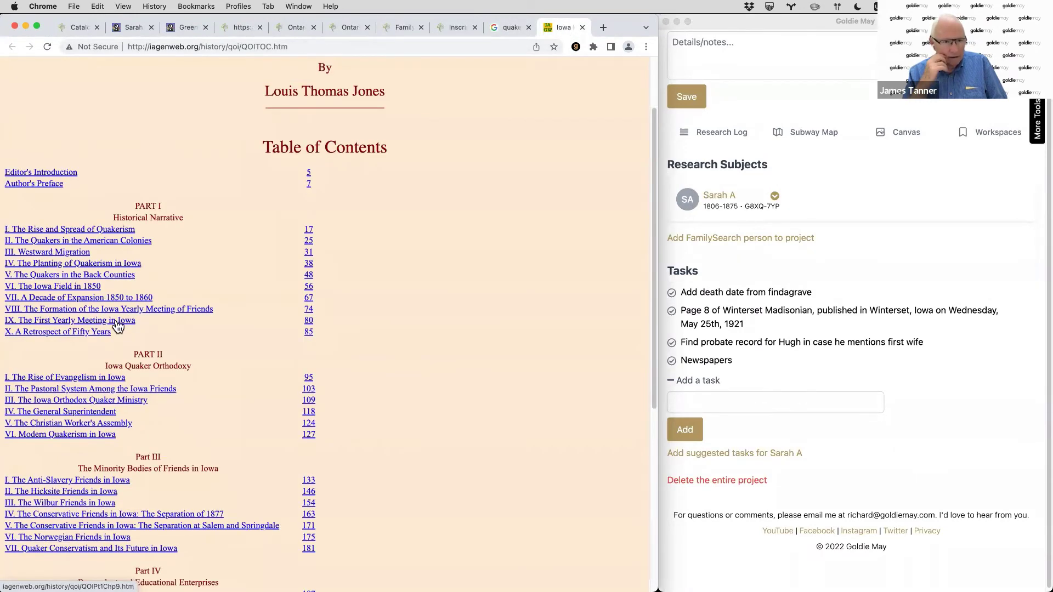
scroll(115, 327, "down", 4)
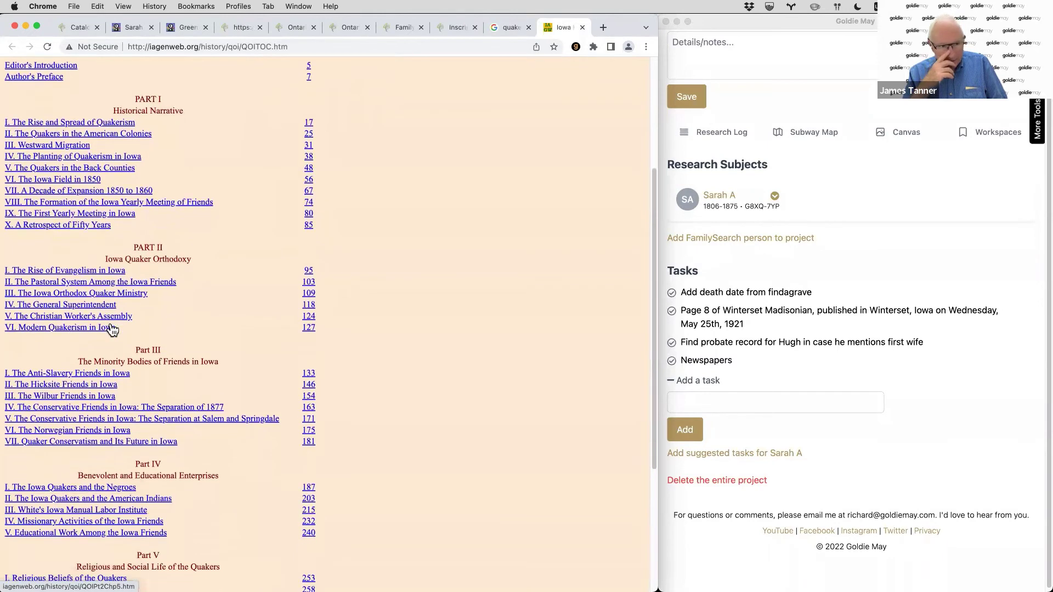
key("super+f")
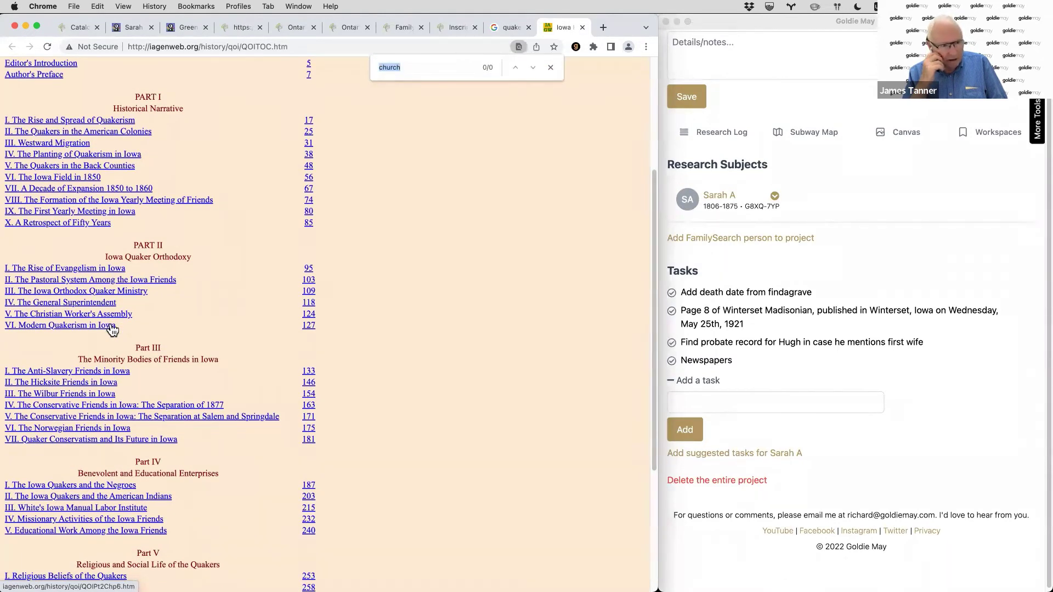
scroll(202, 268, "up", 4)
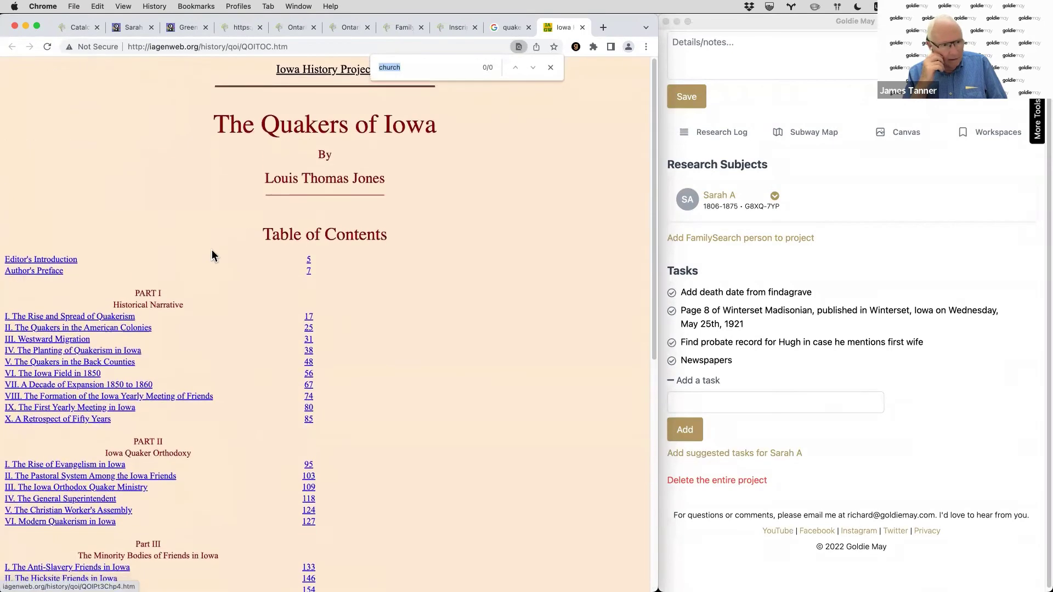
scroll(212, 240, "down", 1)
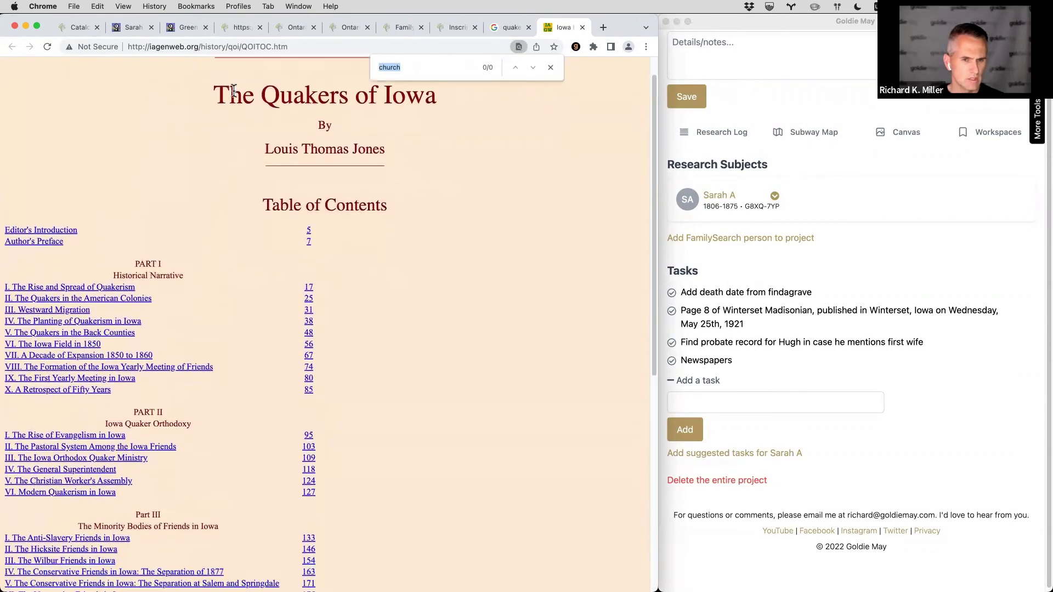
Search Google for site:iagenweb.org/history/qoi/ and look through the listed pages
left_click_drag(242, 47, 450, 67)
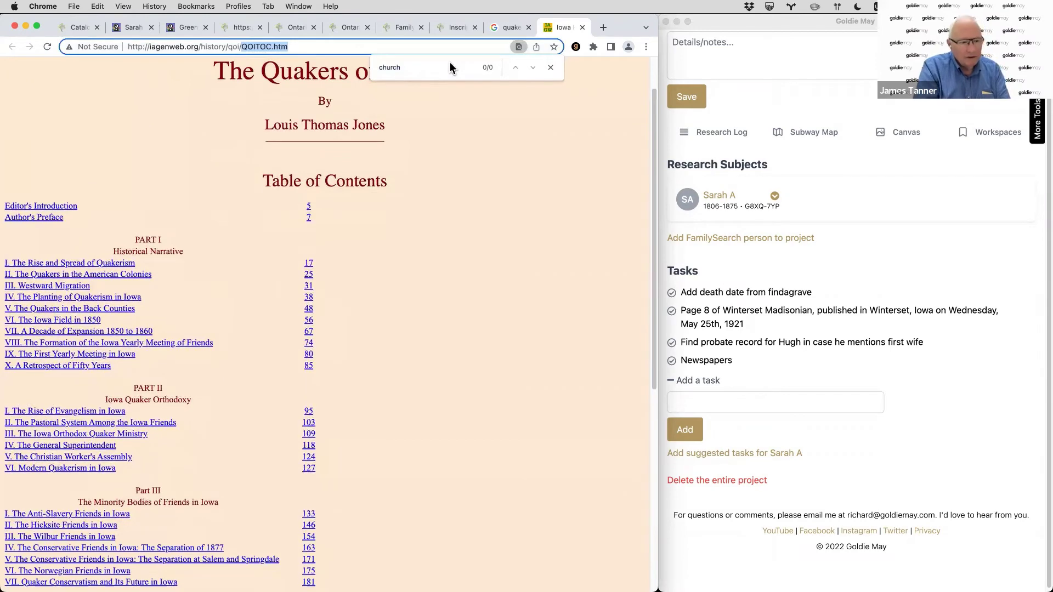
key("BackSpace")
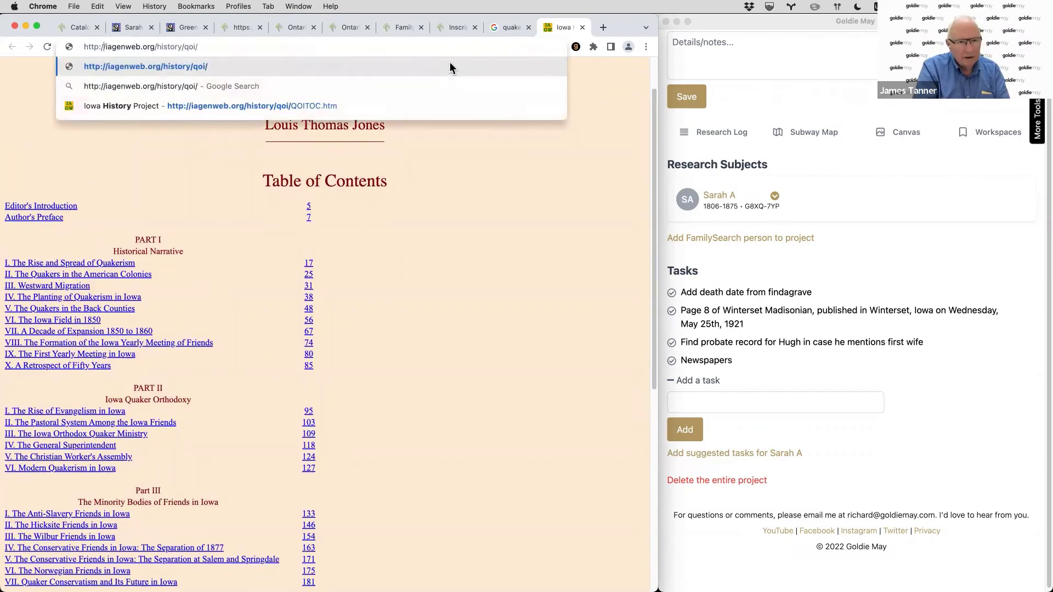
key("BackSpace")
key("BackSpace")
key("BackSpace")
key("BackSpace")
key("BackSpace")
key("BackSpace")
key("BackSpace")
type("site:")
key("Return")
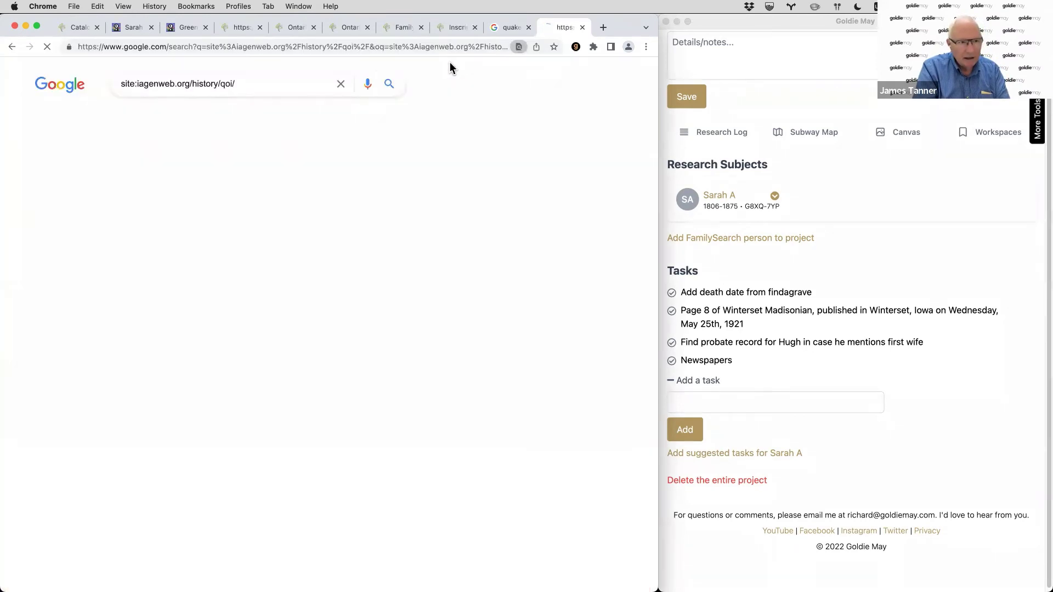
scroll(172, 347, "down", 6)
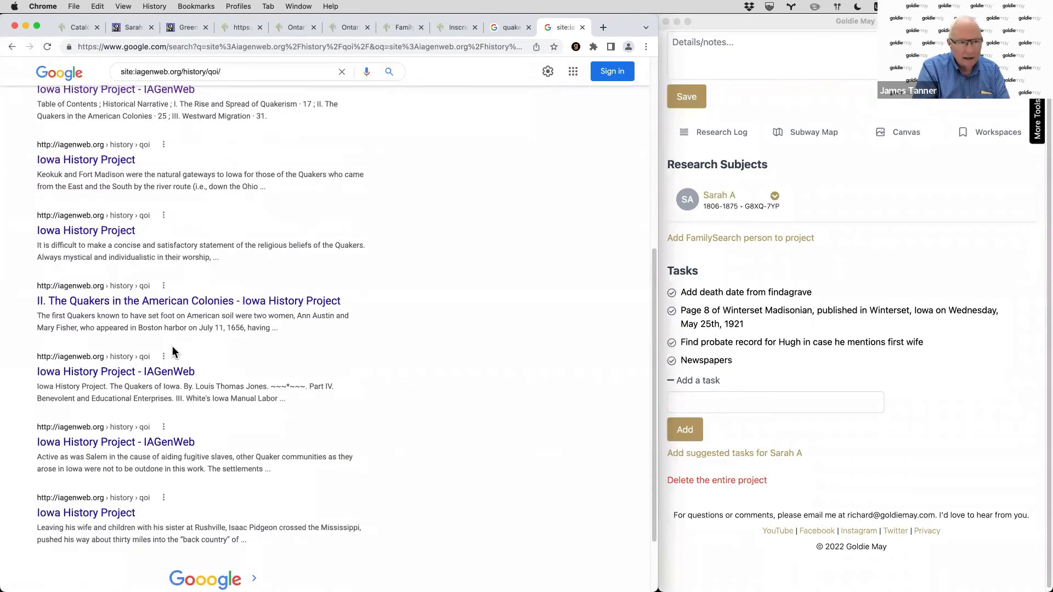
scroll(172, 352, "up", 6)
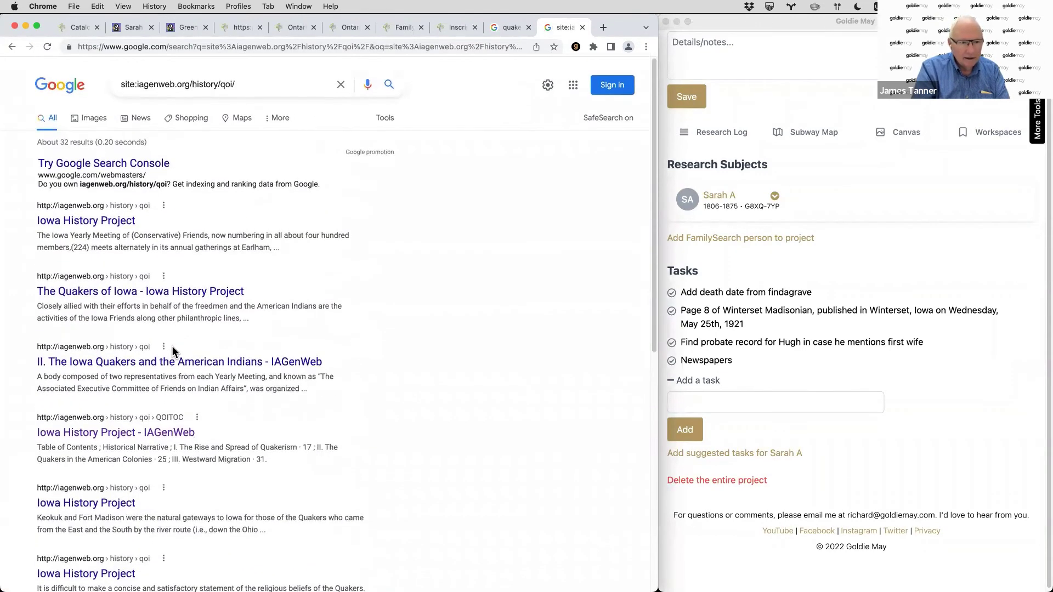
Go back to The Quakers of Iowa and examine its table of contents down to the appendices
key("super+p")
key("Escape")
left_click(173, 353)
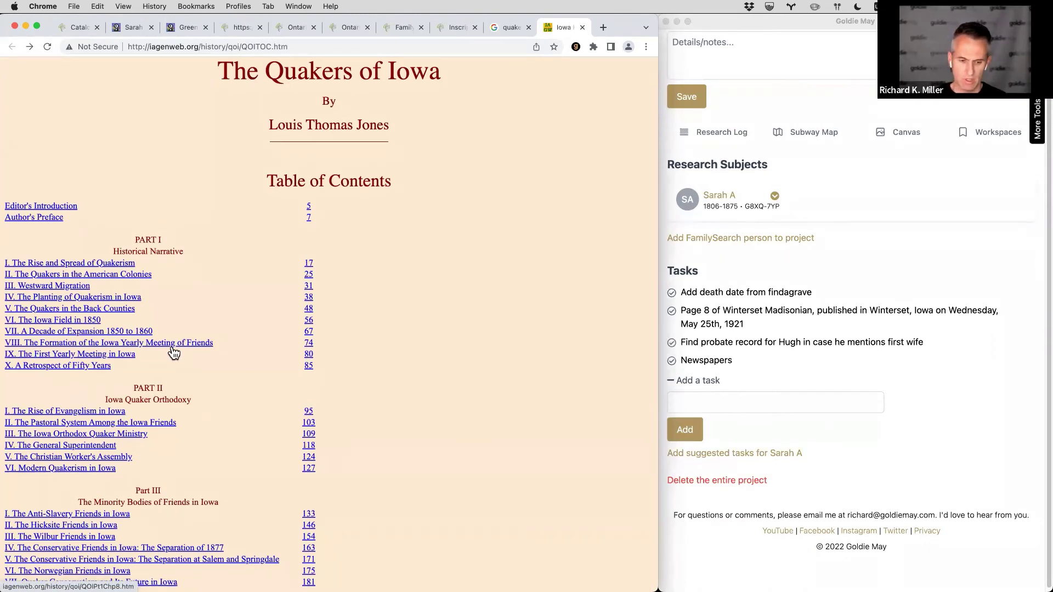
scroll(327, 304, "down", 4)
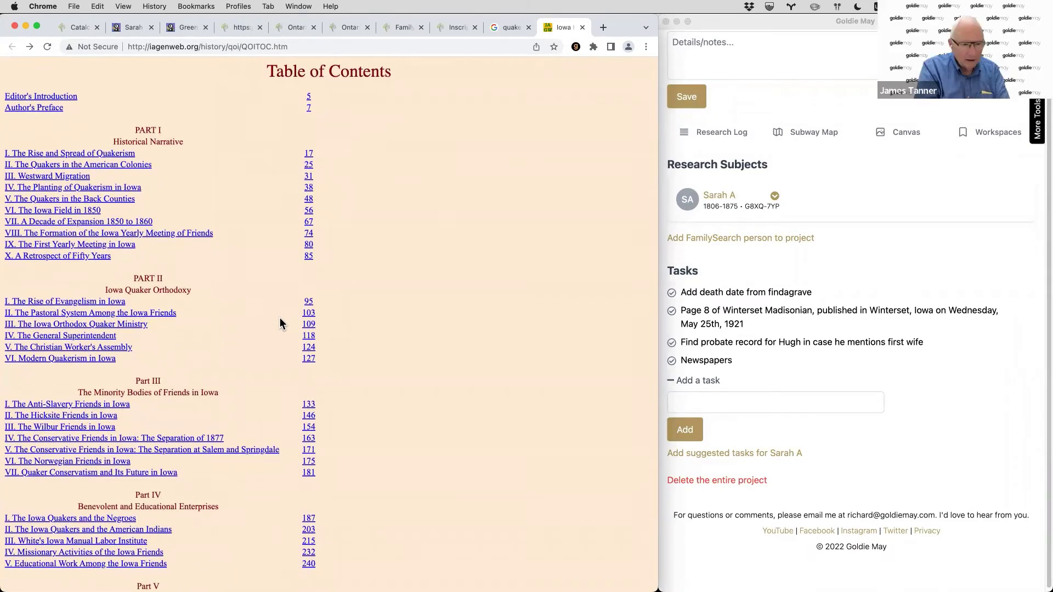
scroll(280, 318, "down", 1)
scroll(280, 323, "down", 1)
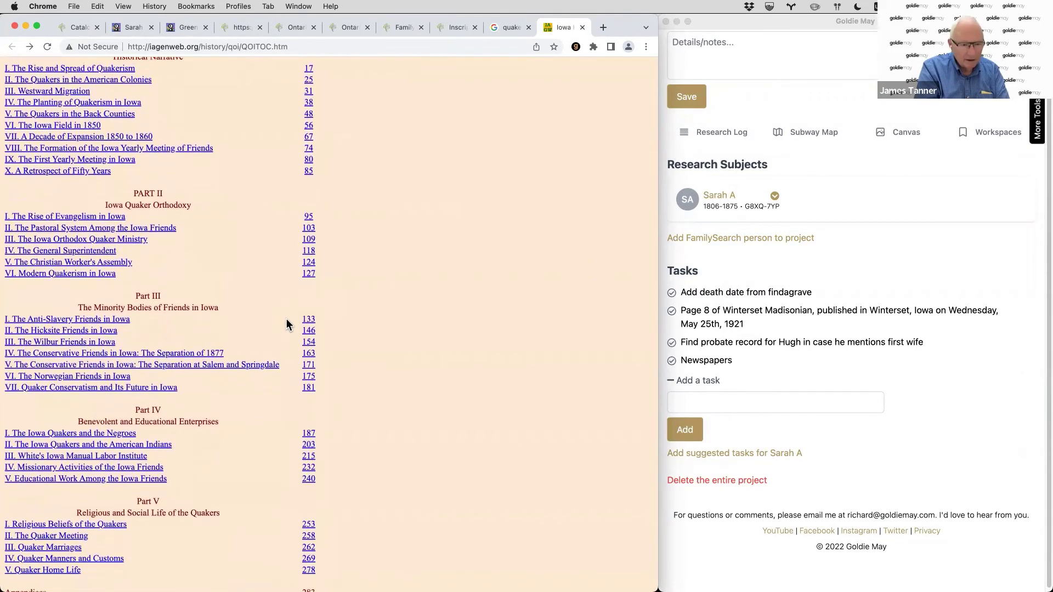
scroll(286, 320, "down", 4)
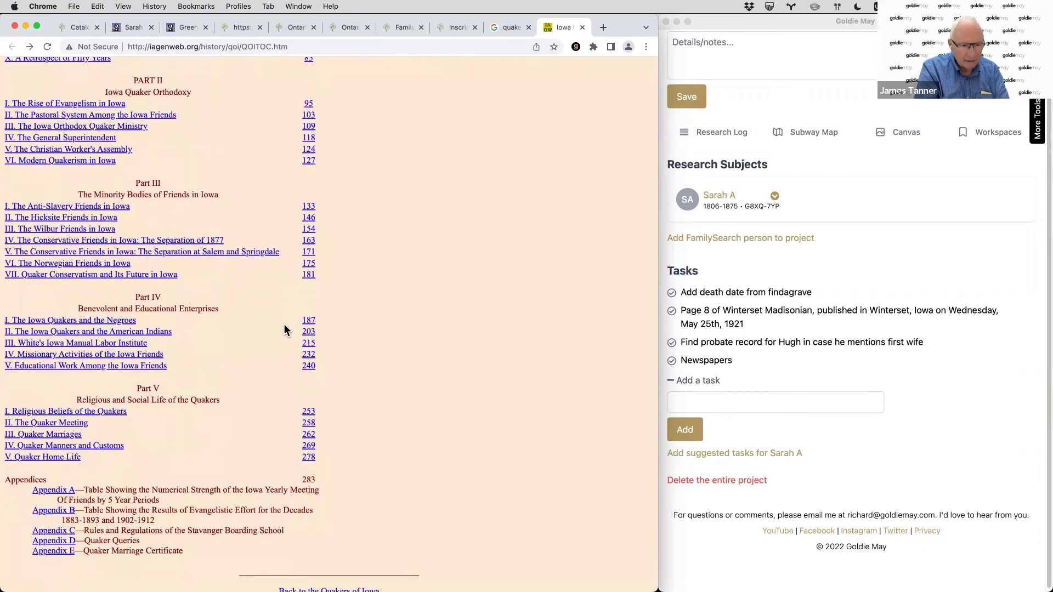
scroll(284, 327, "up", 10)
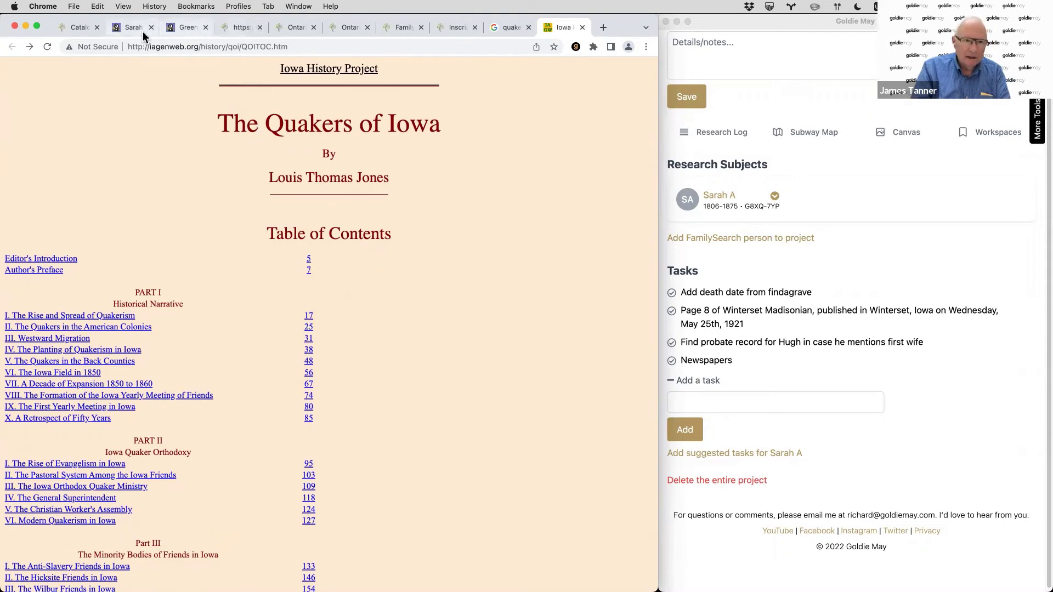
Open the research subject's FamilySearch person page as the first browser tab and show her attached sources
left_click(81, 30)
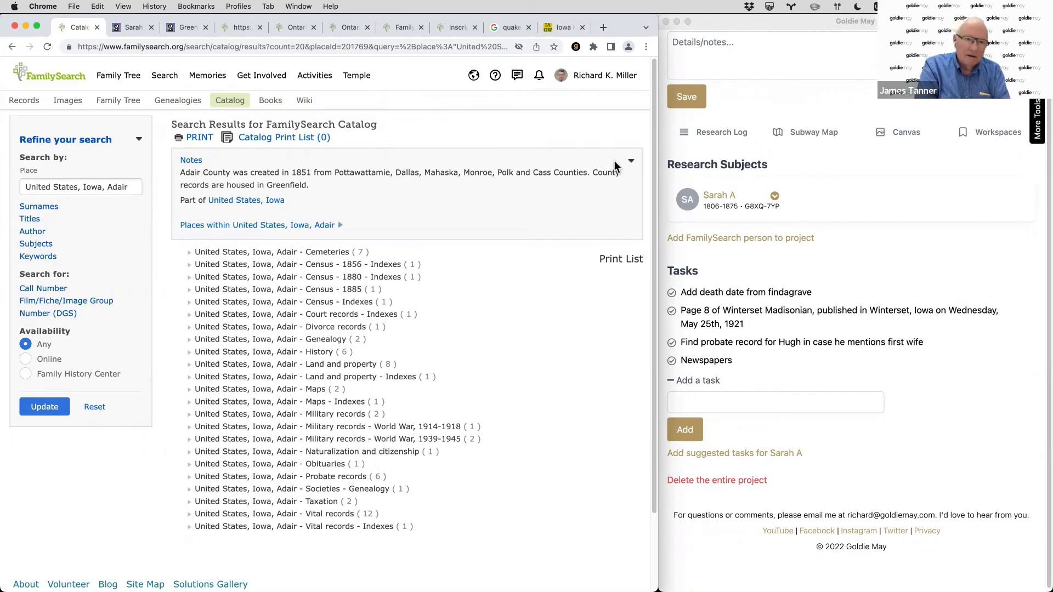
left_click(717, 195)
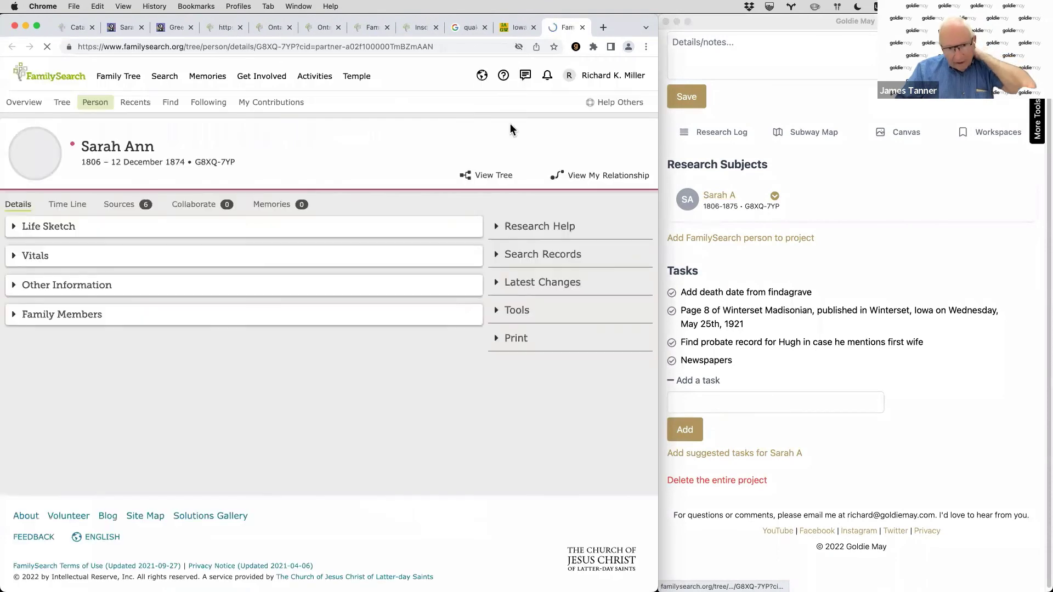
left_click_drag(565, 27, 92, 43)
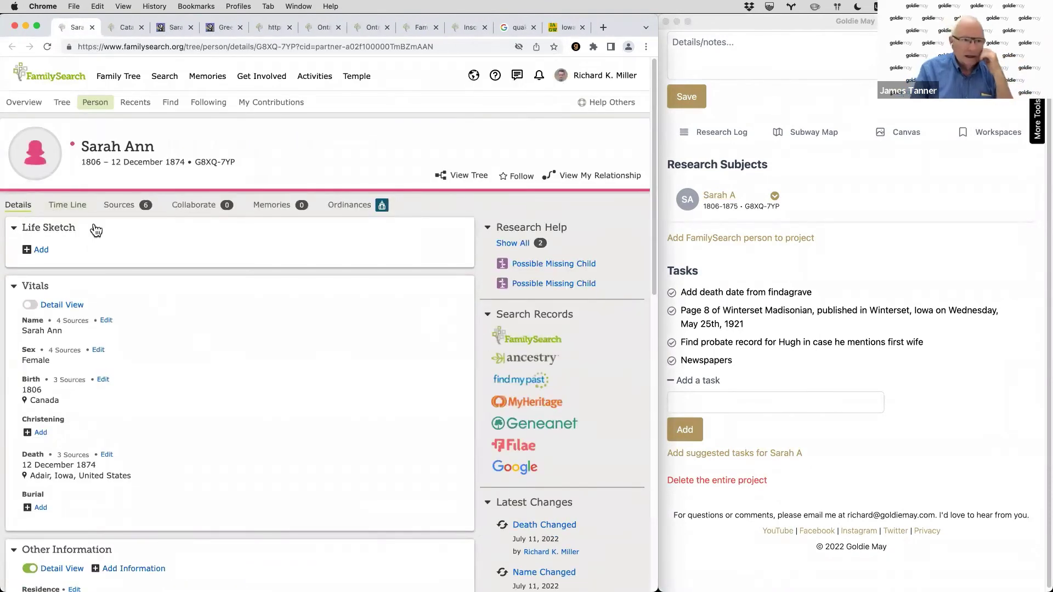
left_click(107, 207)
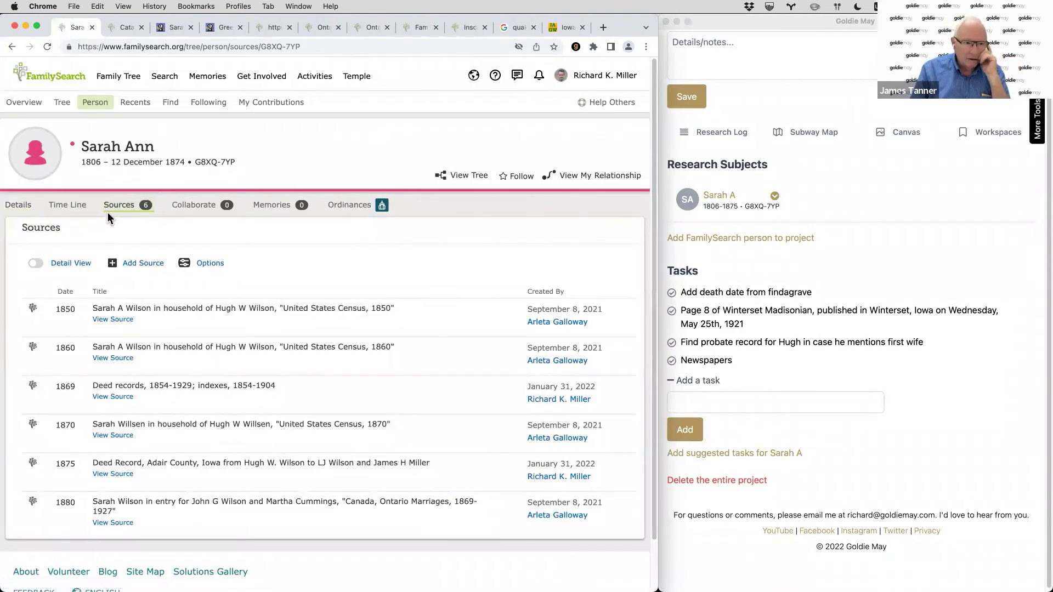
Expand the 1870 United States Census source and review its indexed details and household members
left_click(278, 447)
scroll(355, 403, "down", 4)
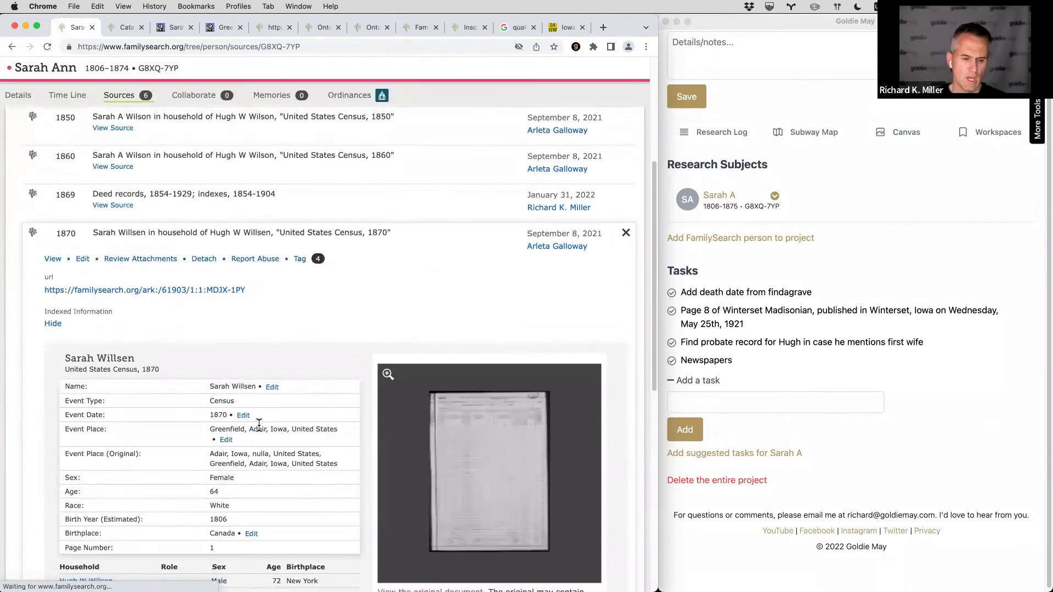
scroll(354, 405, "down", 5)
scroll(355, 406, "up", 4)
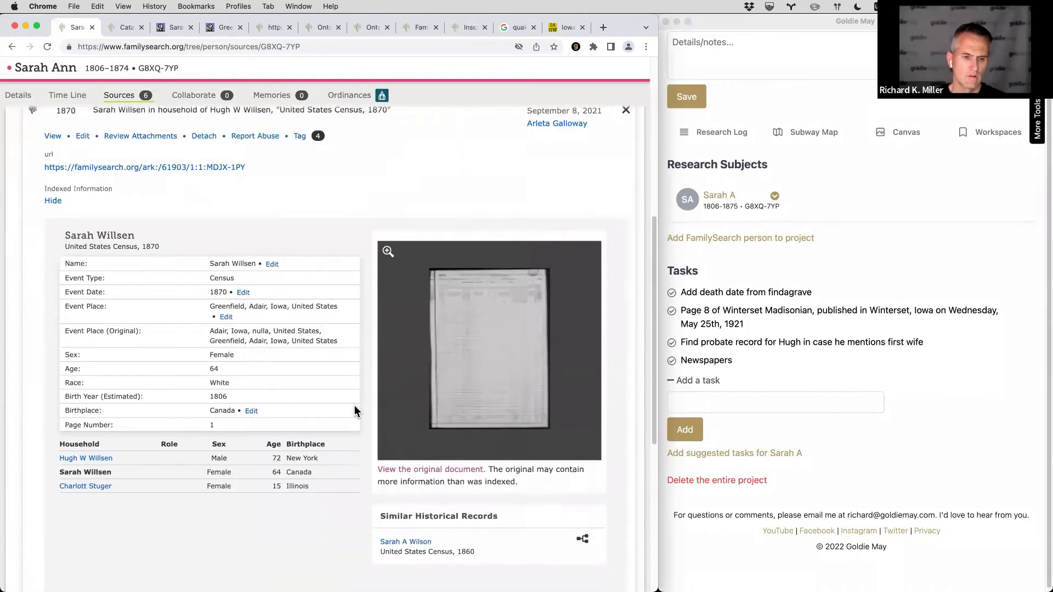
Expand the 1869 deed records source, open its linked film image and enlarge the signature area of the first page's deed
left_click(158, 143)
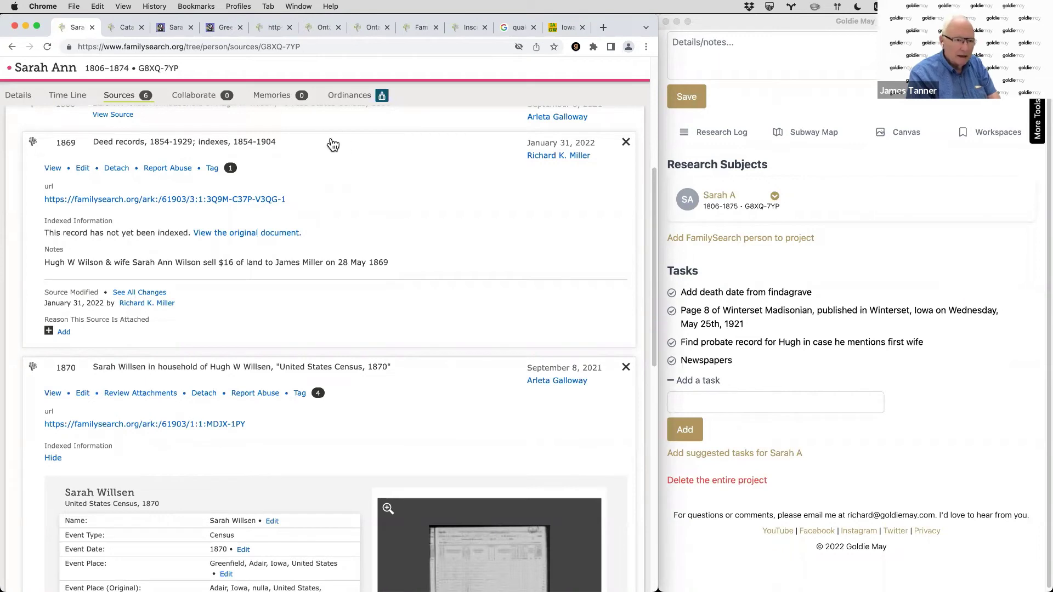
left_click(179, 199)
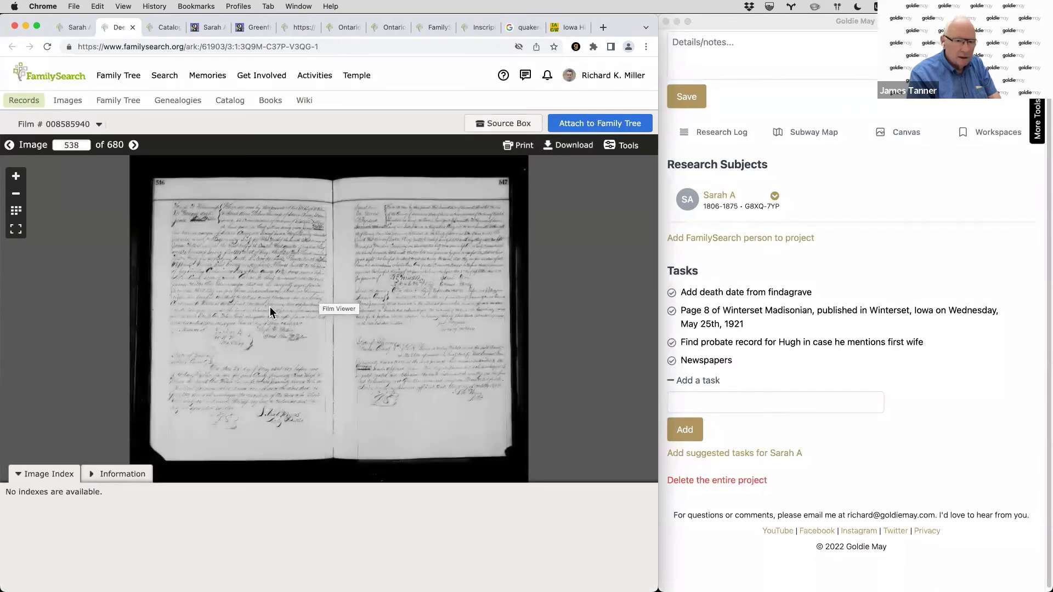
scroll(249, 254, "up", 2)
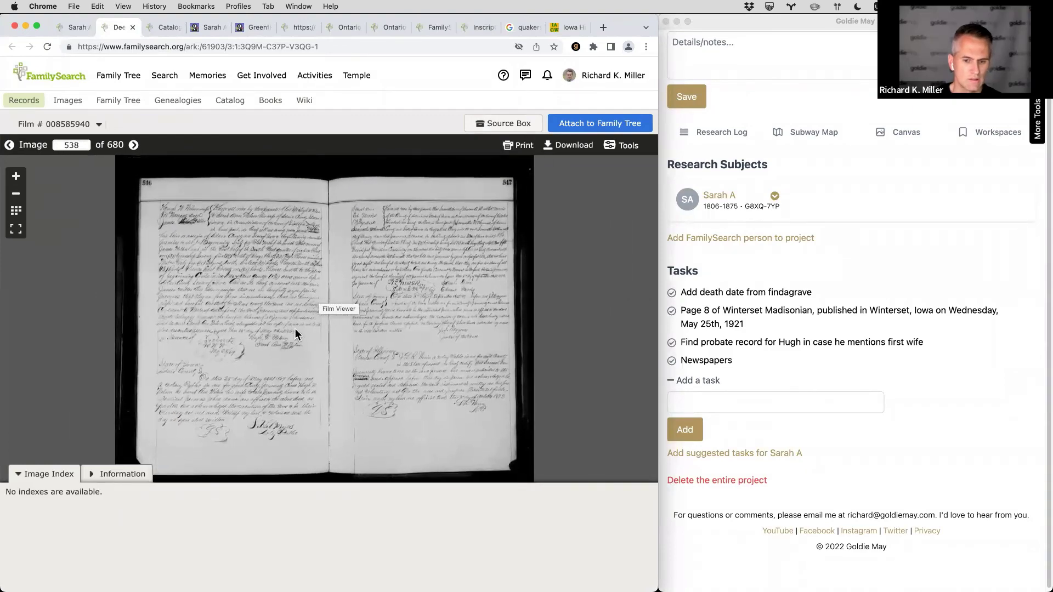
scroll(229, 272, "up", 1)
scroll(228, 271, "up", 3)
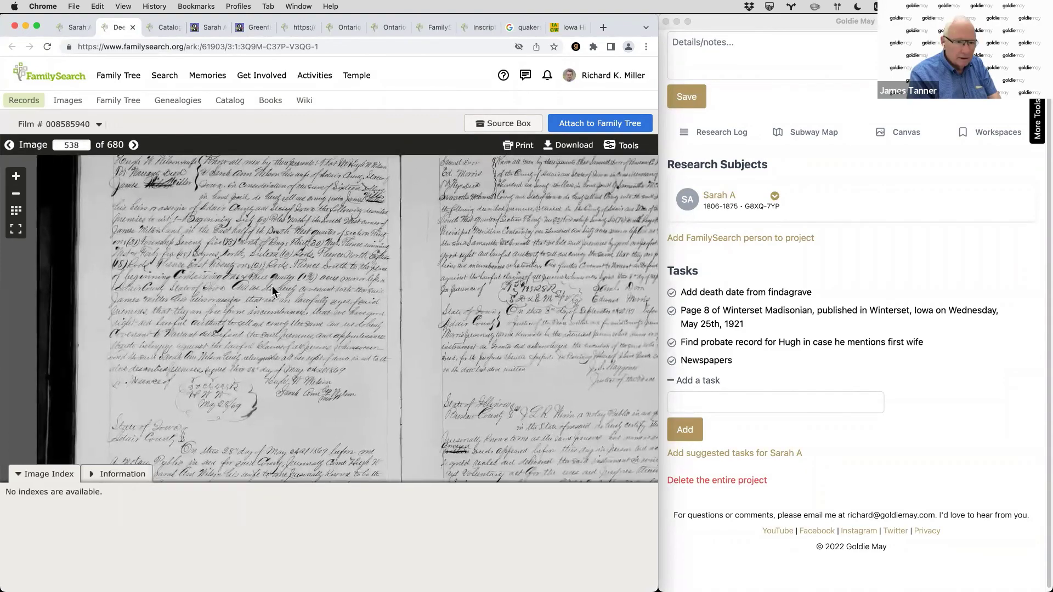
scroll(266, 301, "up", 2)
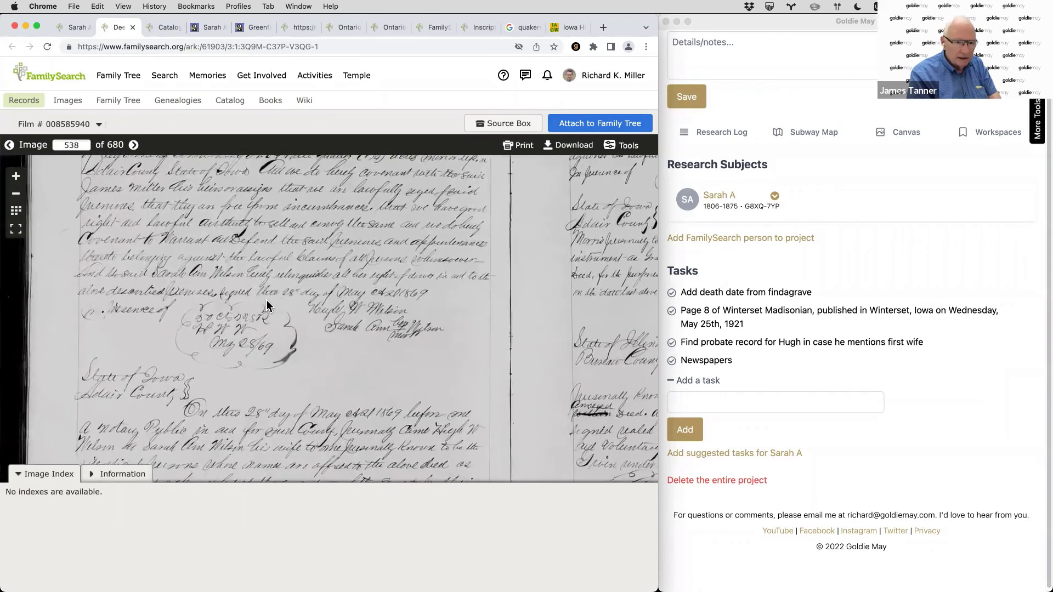
scroll(266, 300, "up", 1)
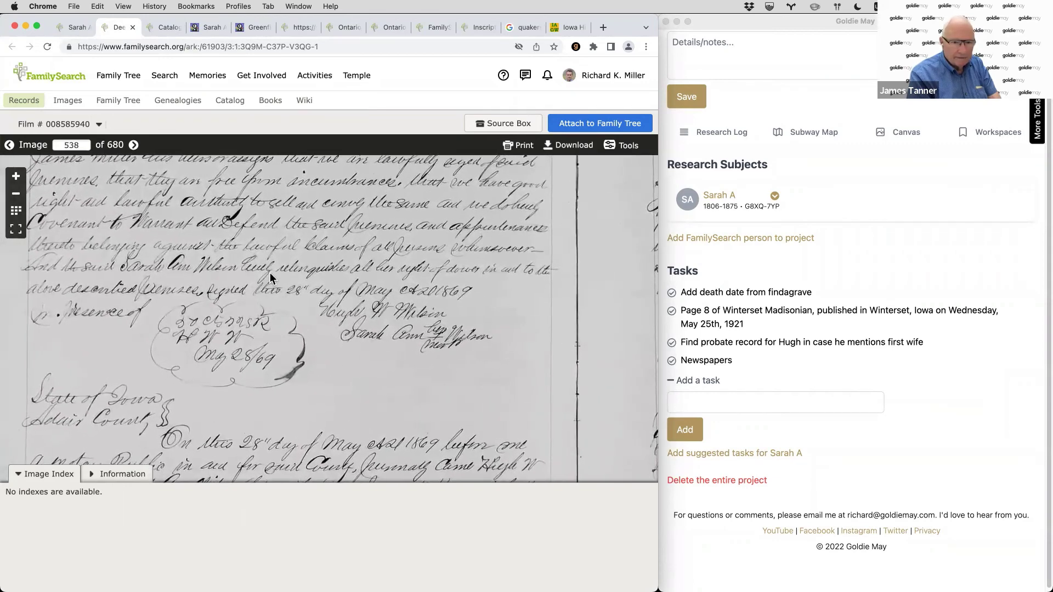
Examine the husband's and wife's signatures and the wife's mark at the end of the 1869 deed
left_click_drag(271, 224, 228, 250)
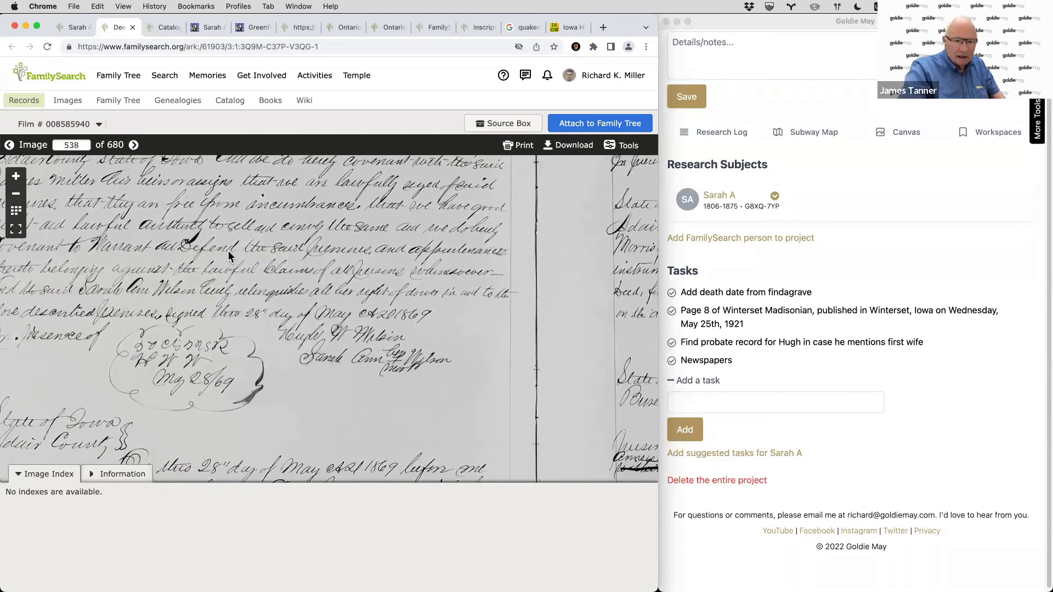
scroll(332, 360, "up", 1)
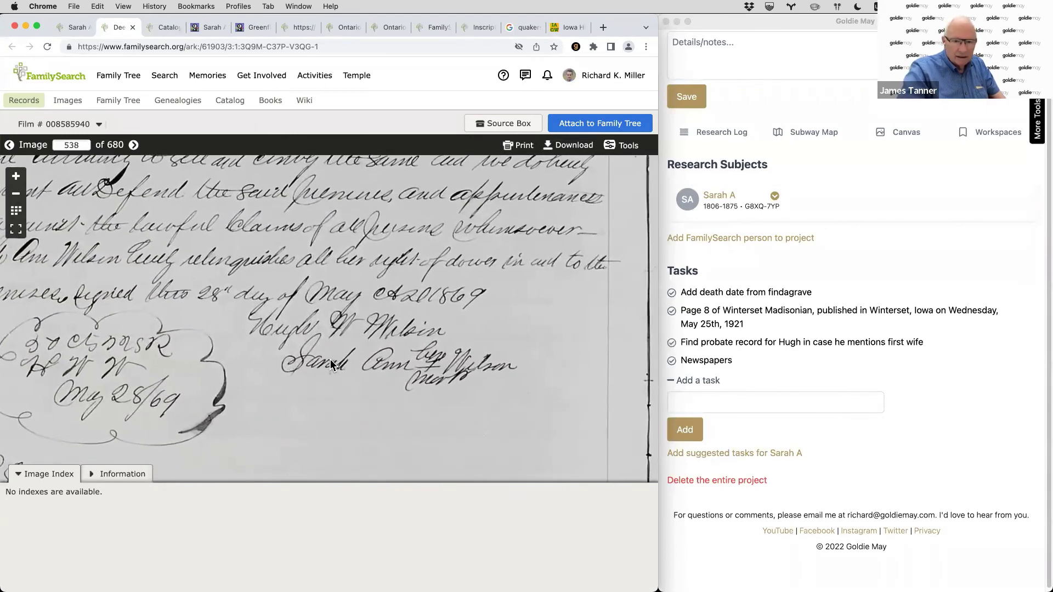
scroll(314, 357, "up", 1)
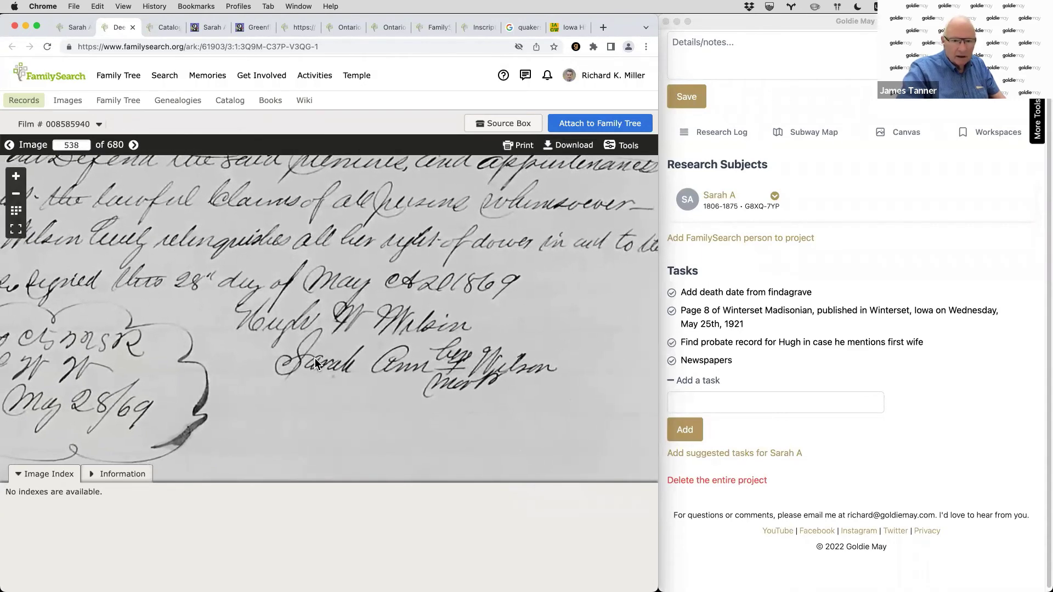
scroll(314, 358, "up", 1)
scroll(314, 358, "down", 1)
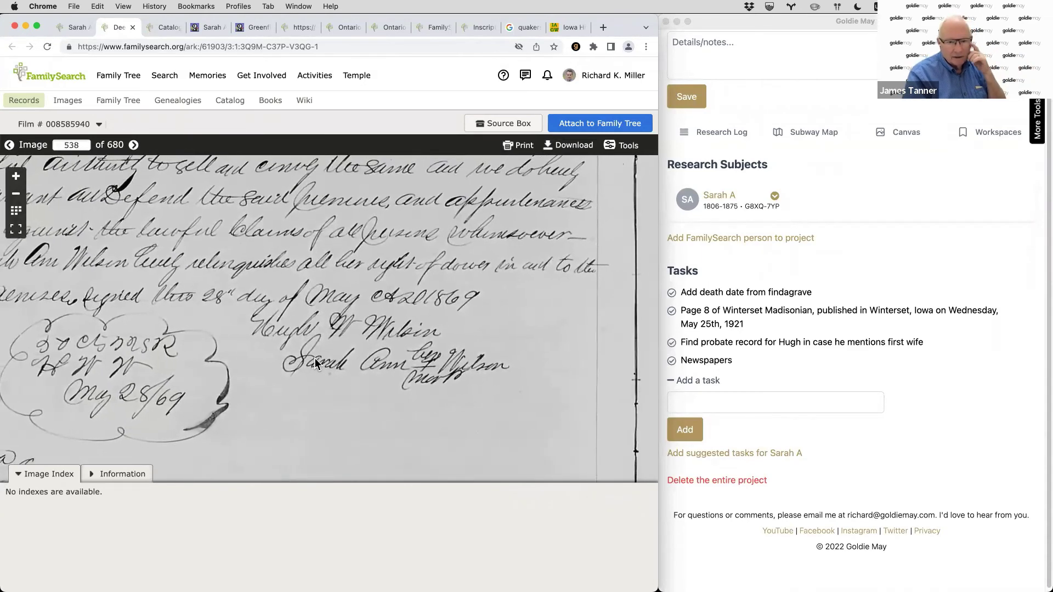
scroll(296, 343, "down", 3)
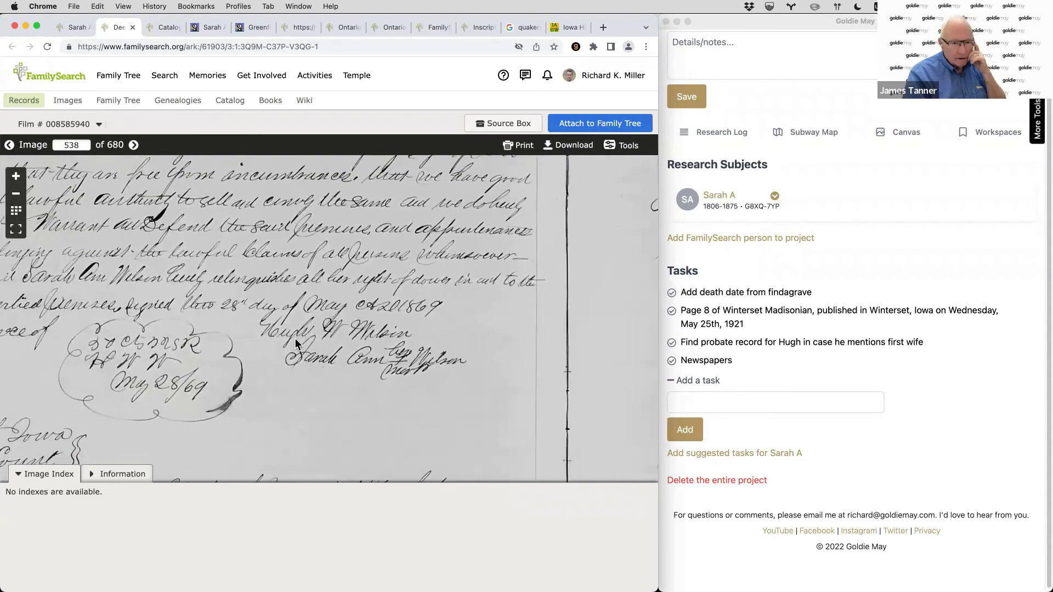
Read the 1869 warranty deed from its heading through the land description and dower clause to the signatures
scroll(303, 344, "down", 2)
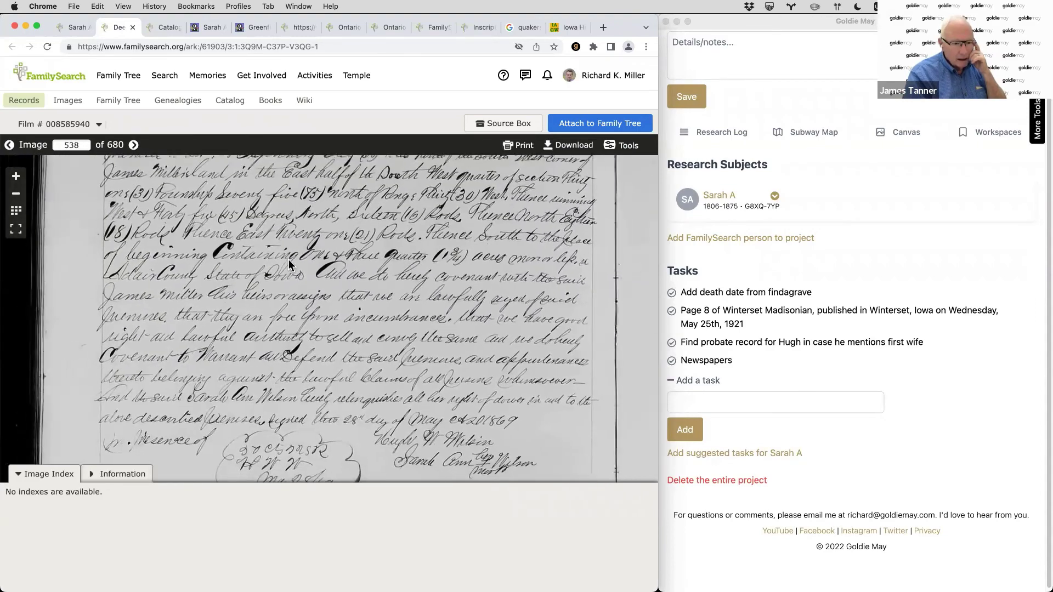
left_click_drag(274, 230, 280, 312)
left_click_drag(302, 262, 269, 386)
scroll(272, 379, "up", 2)
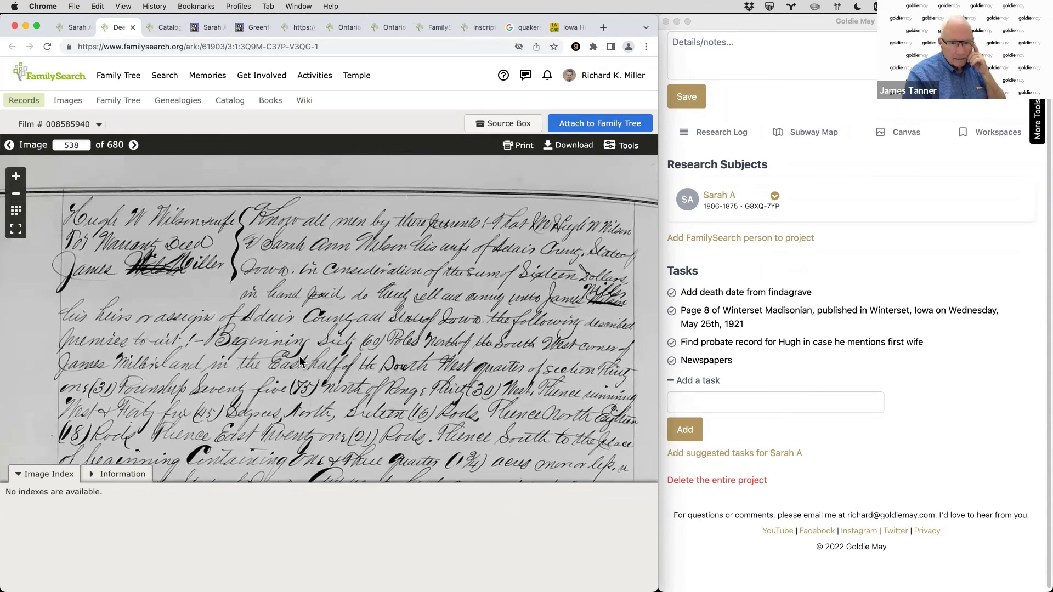
scroll(295, 377, "up", 3)
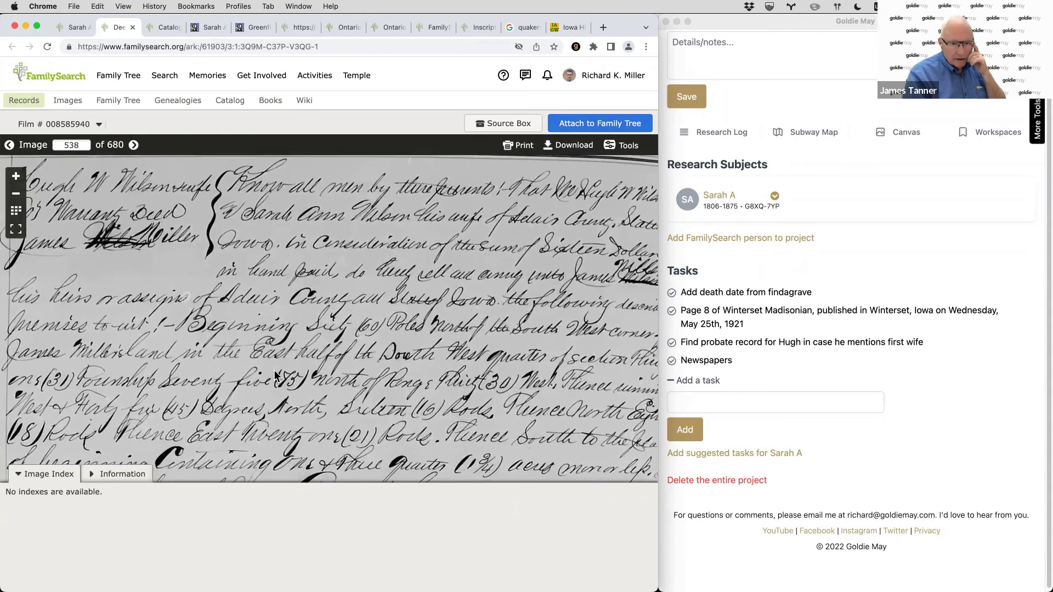
left_click_drag(273, 362, 270, 252)
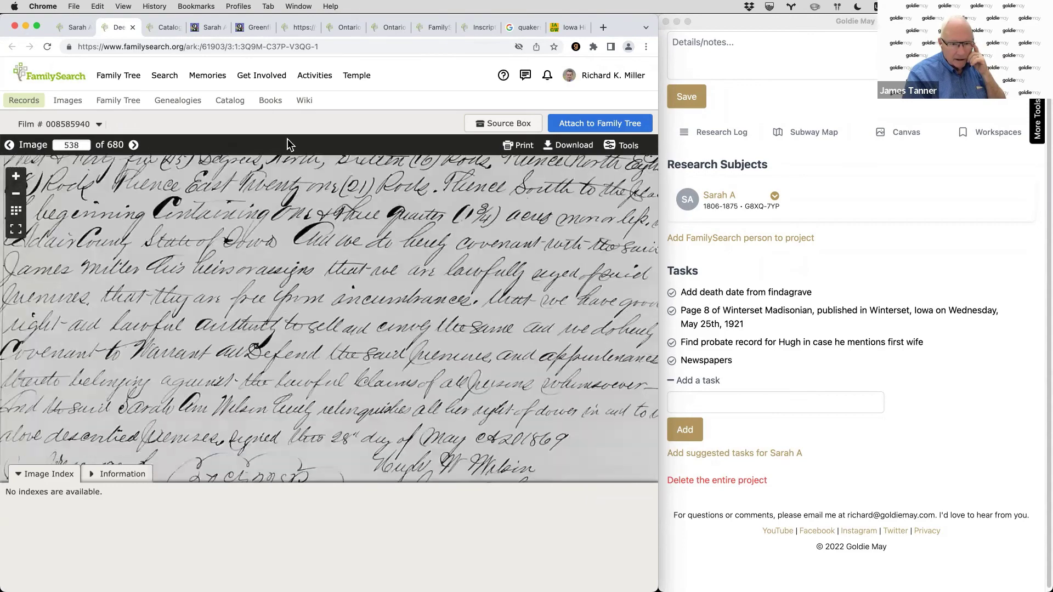
mouse_move(296, 331)
left_mouse_down()
mouse_move(306, 196)
mouse_move(313, 337)
left_mouse_up()
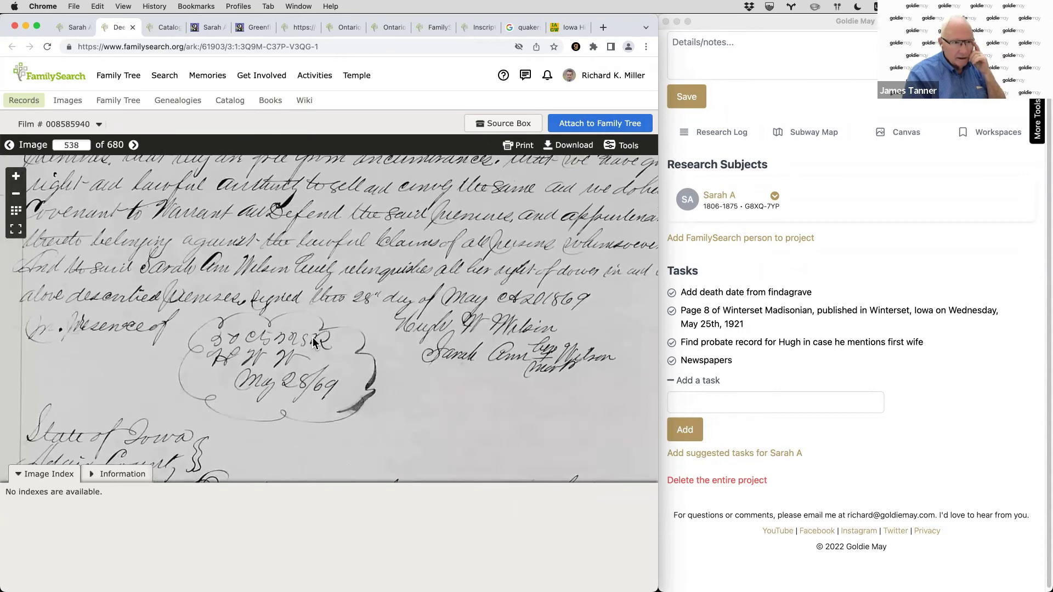
scroll(321, 283, "up", 2)
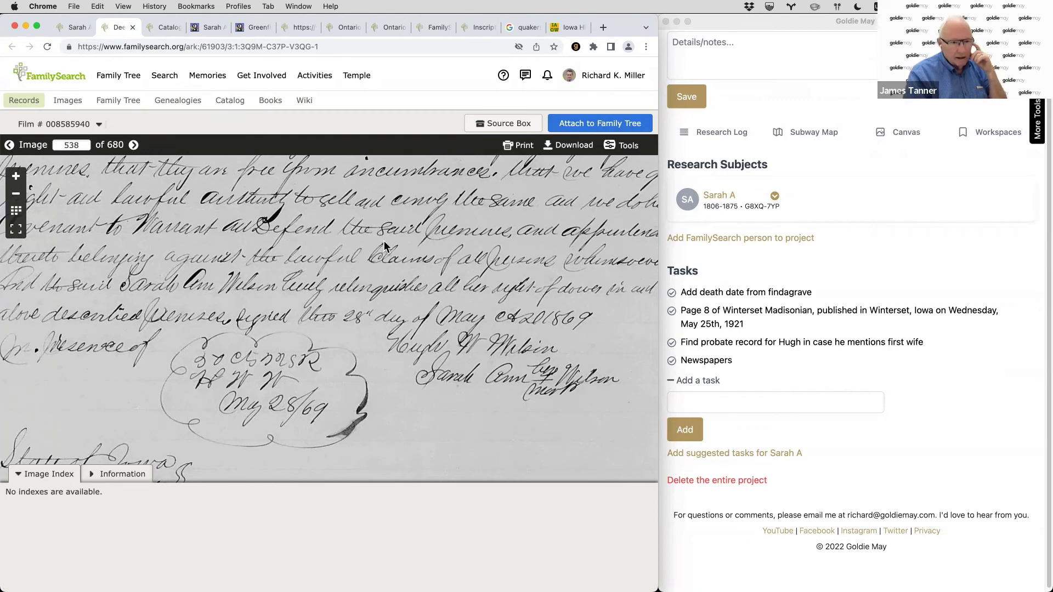
Read the State of Iowa, Adair County notary acknowledgment below the deed's signatures, down to the notary's signature
left_click_drag(344, 344, 355, 291)
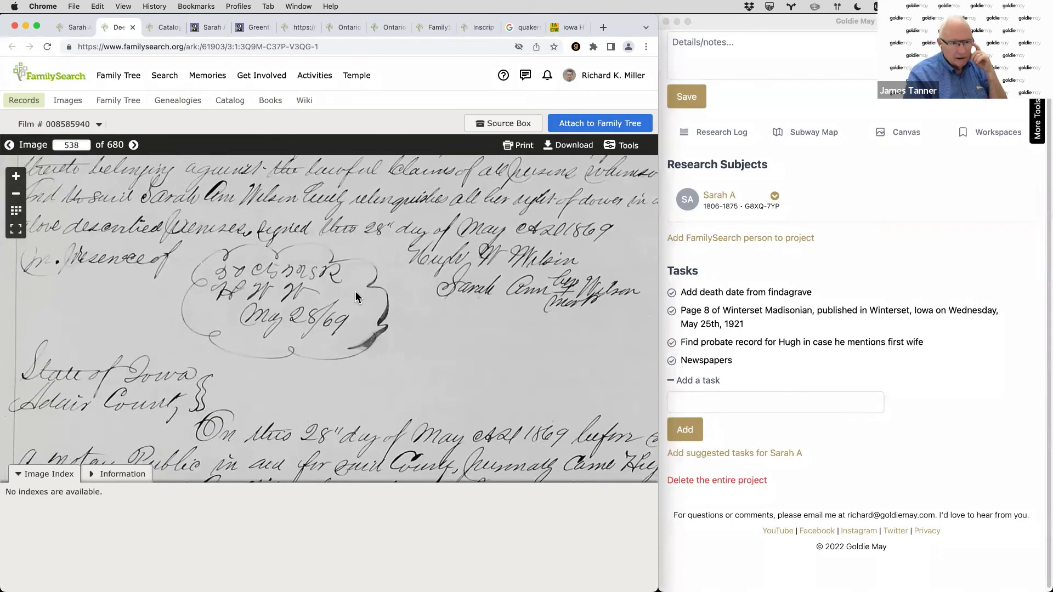
scroll(143, 275, "down", 2)
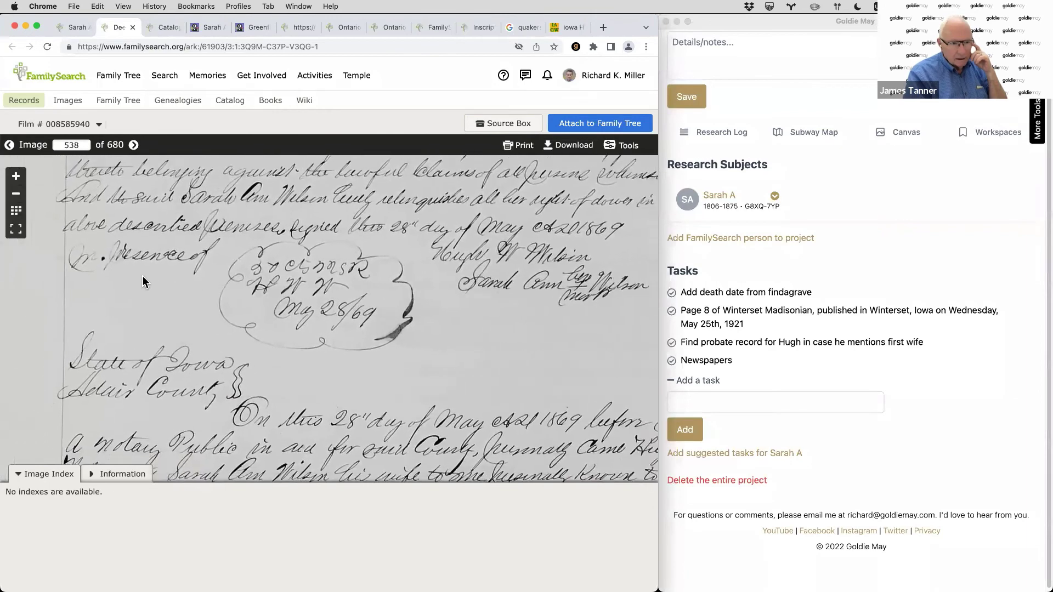
left_click_drag(280, 328, 269, 265)
scroll(269, 266, "down", 2)
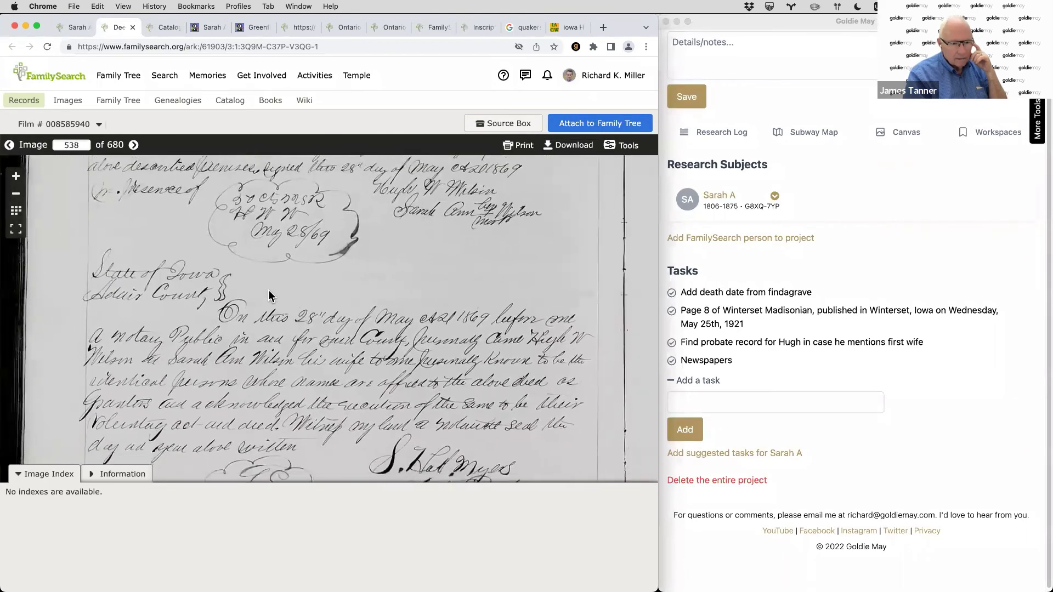
scroll(270, 379, "up", 3)
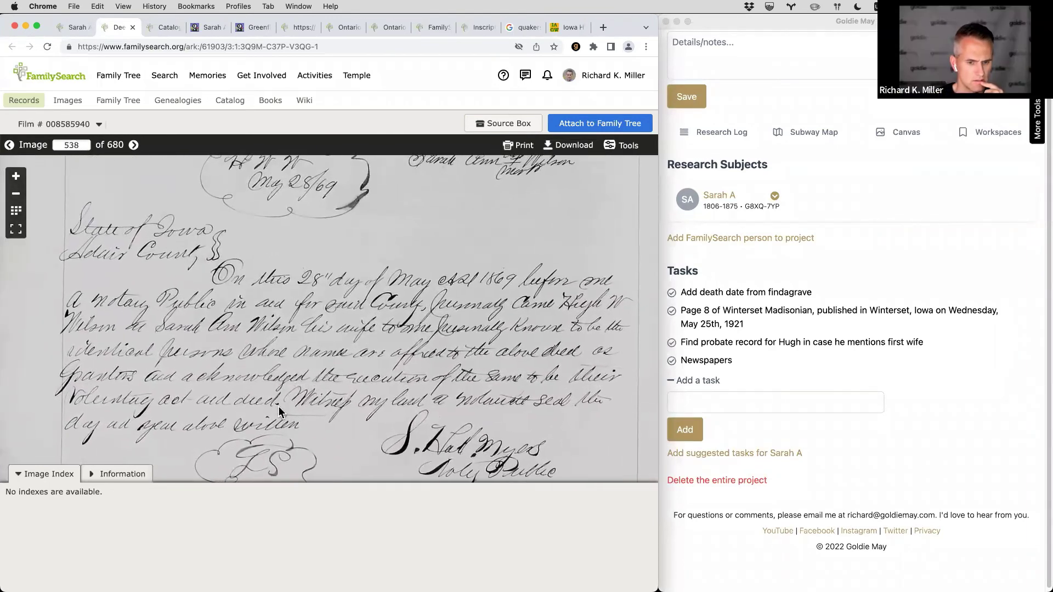
scroll(278, 406, "up", 1)
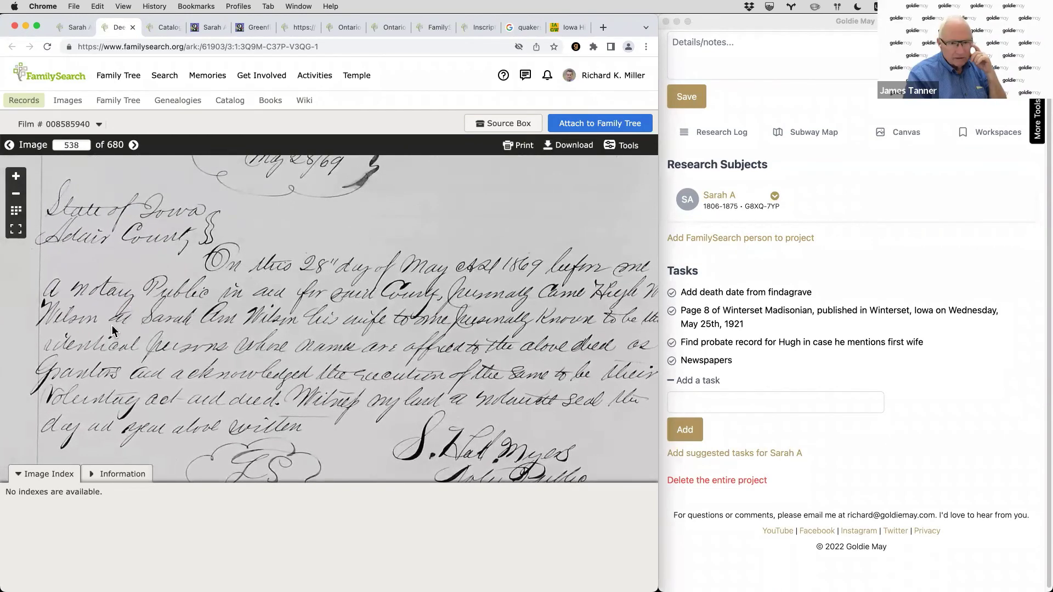
left_click_drag(218, 407, 213, 330)
scroll(213, 330, "down", 3)
left_click_drag(346, 331, 371, 351)
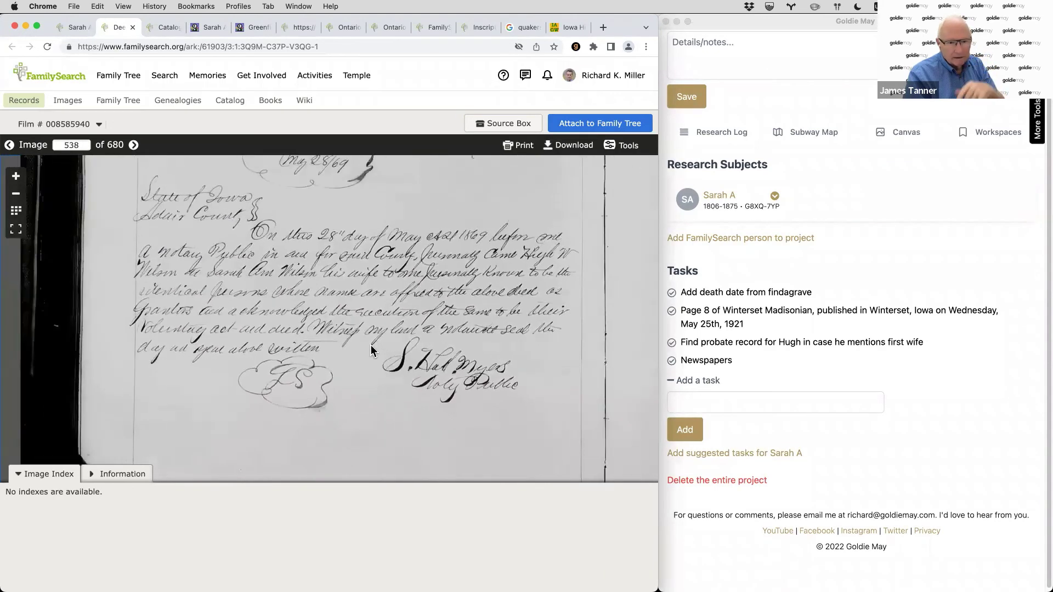
left_click_drag(293, 403, 307, 439)
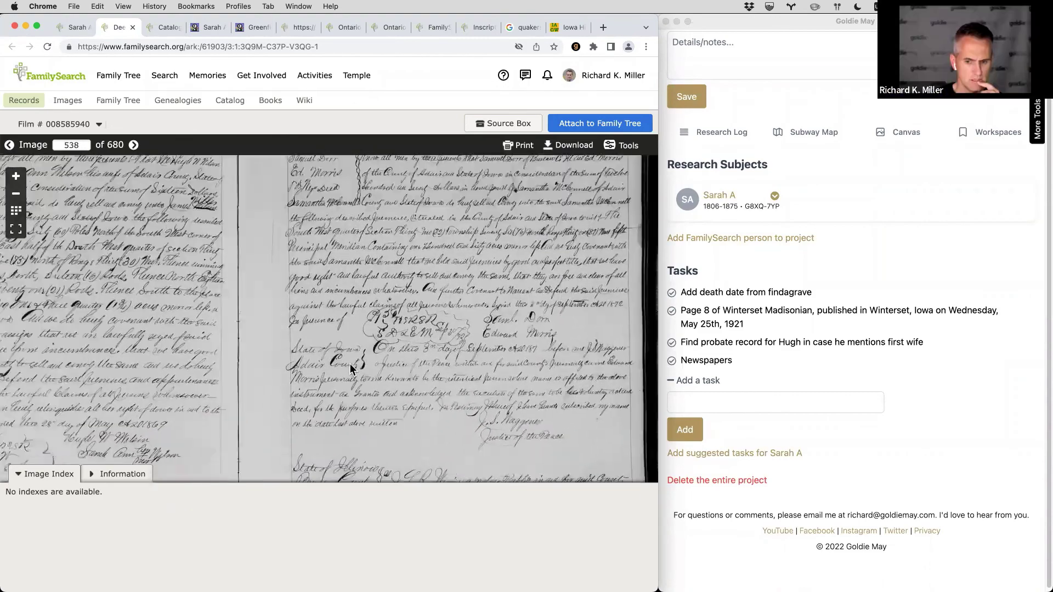
Return to the heading of the 1869 deed and examine the grantor and grantee names, including the crossed-out surname
left_click_drag(344, 368, 652, 324)
left_click_drag(325, 327, 308, 224)
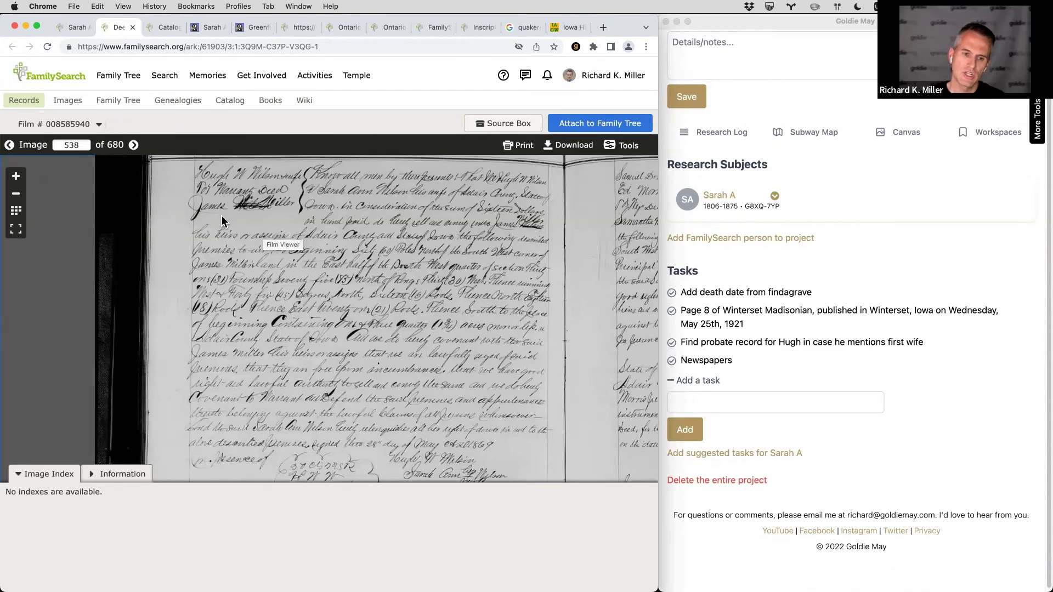
scroll(221, 215, "up", 2)
left_click_drag(222, 205, 247, 230)
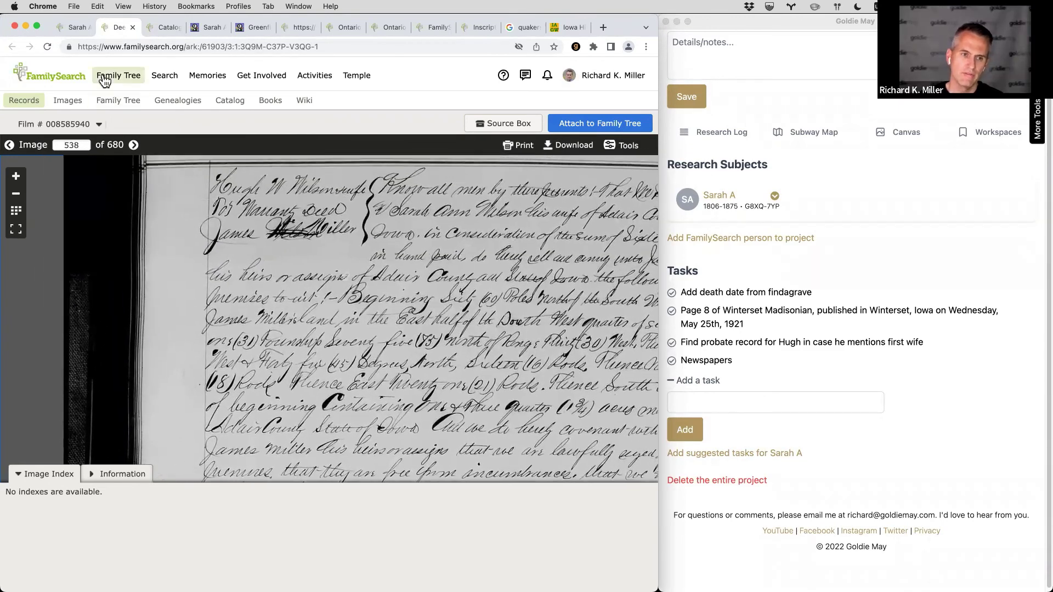
scroll(244, 222, "up", 1)
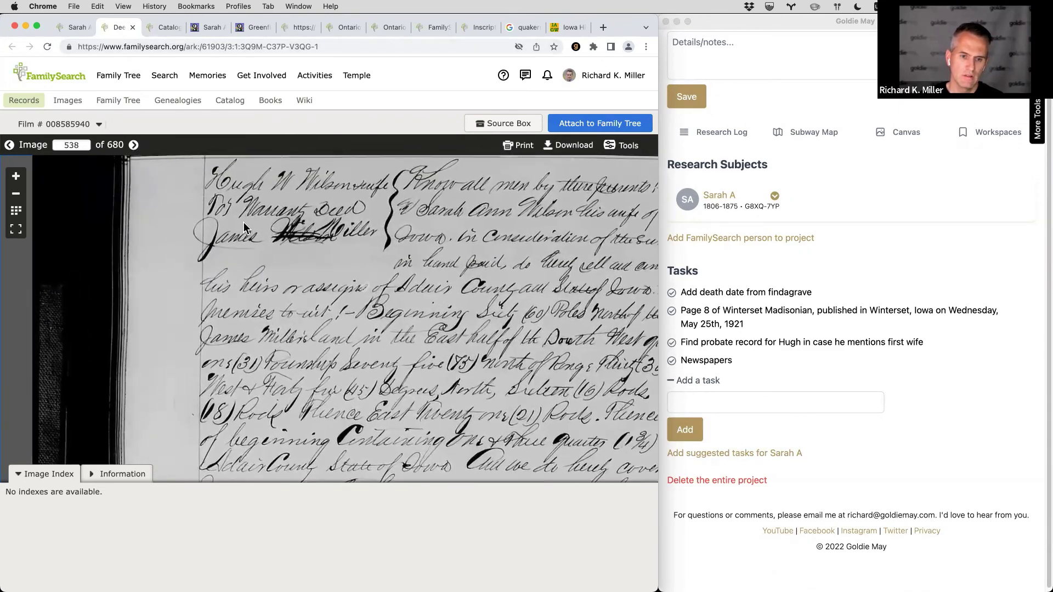
Check the spouse and children on the research subject's person details, reopen her sources and return to the deed image
left_click(68, 28)
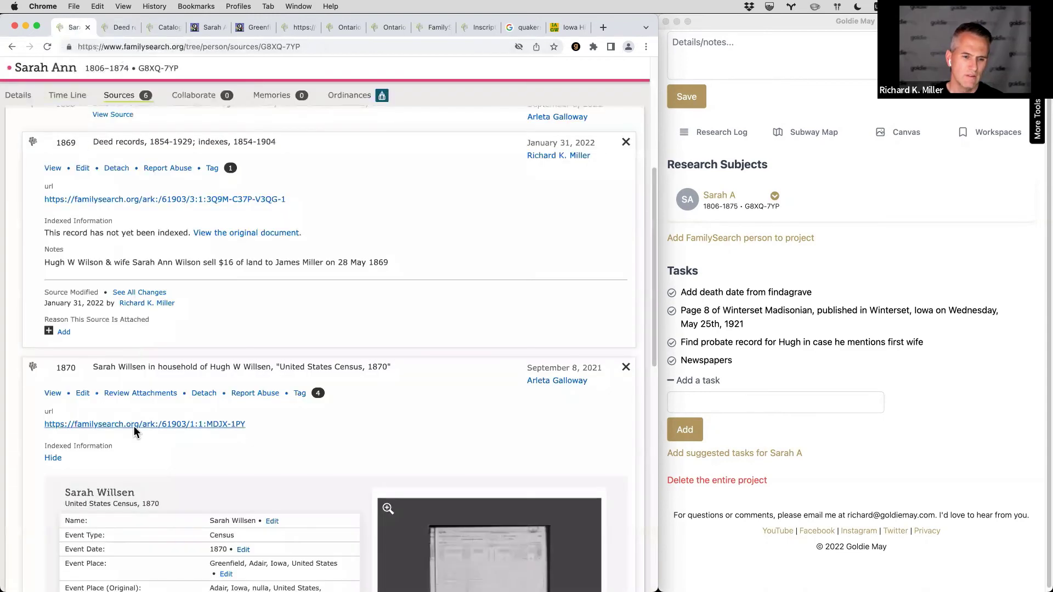
left_click(11, 99)
scroll(89, 257, "down", 15)
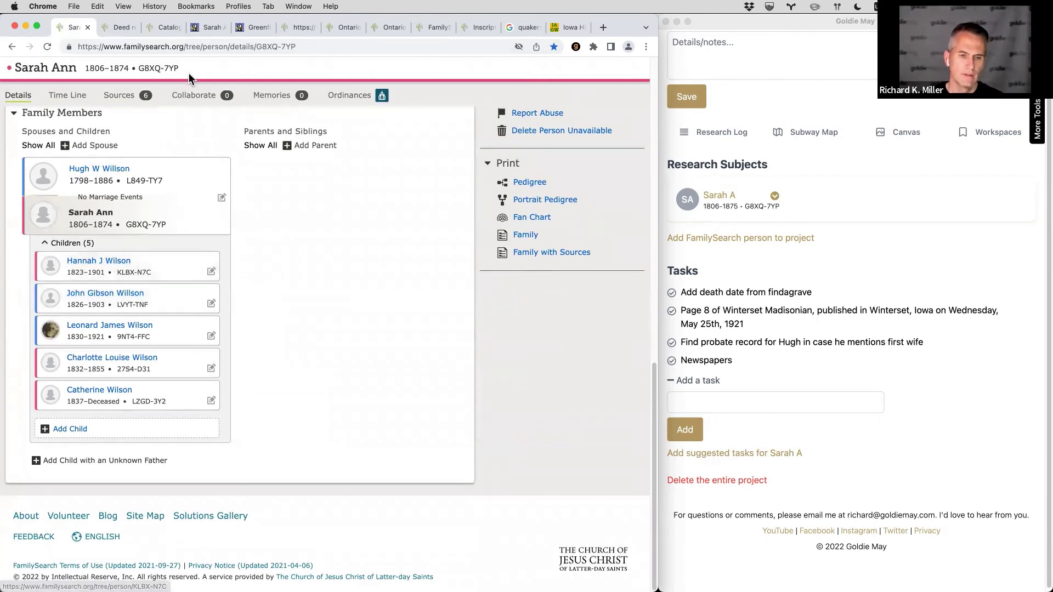
left_click(123, 102)
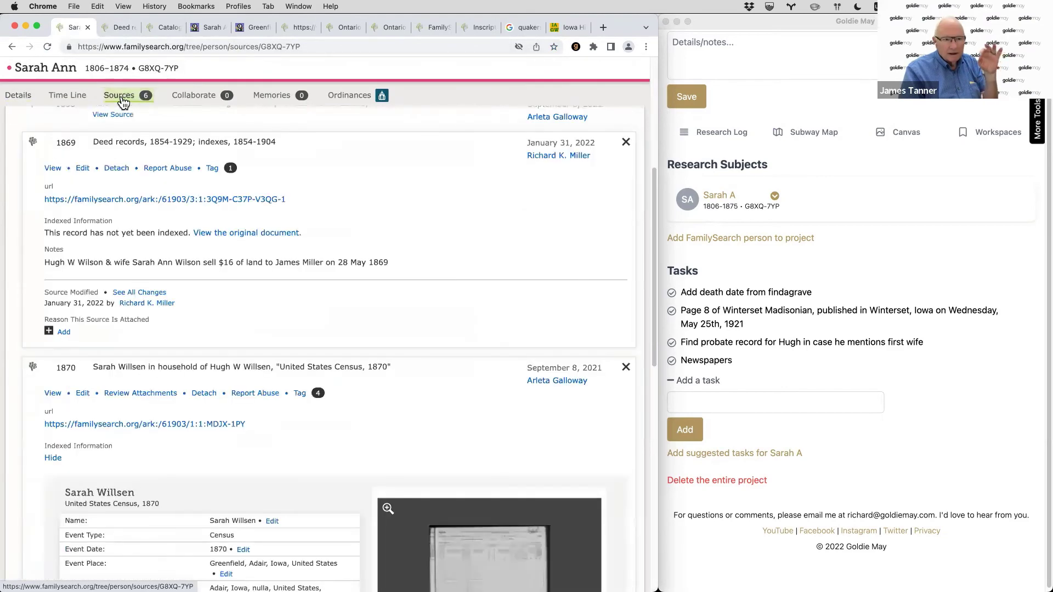
left_click(118, 32)
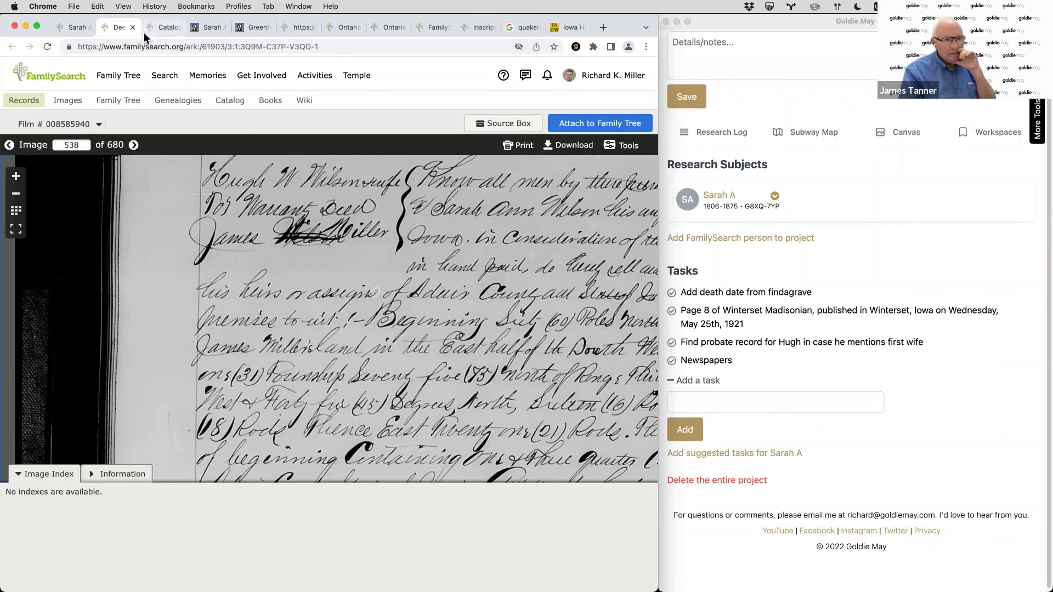
Search Google for "greenfield, iowa" in a new browser tab, keeping the deed image open
key("cmd+t")
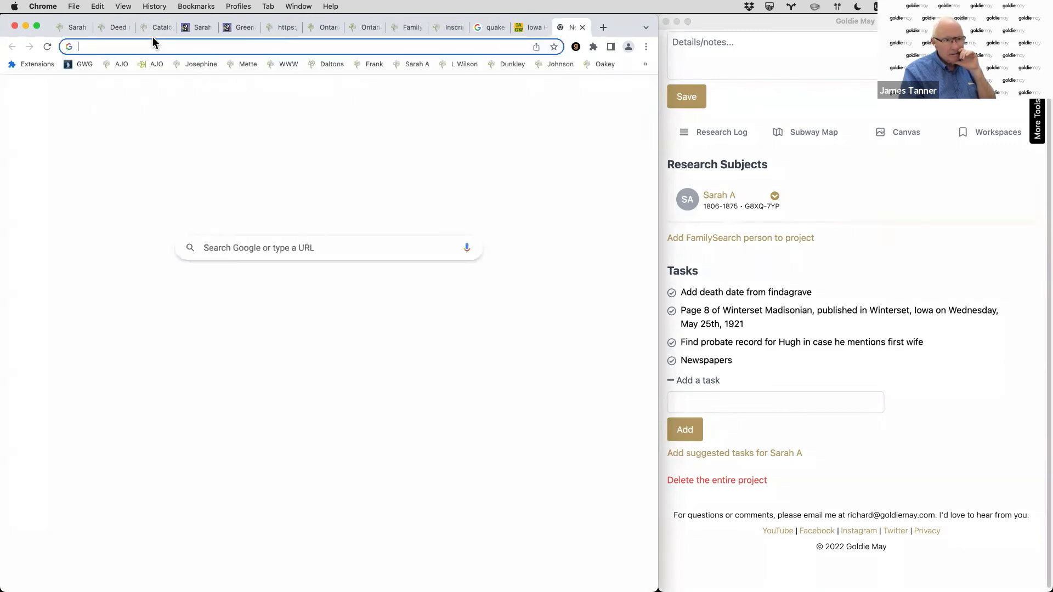
type("maps.")
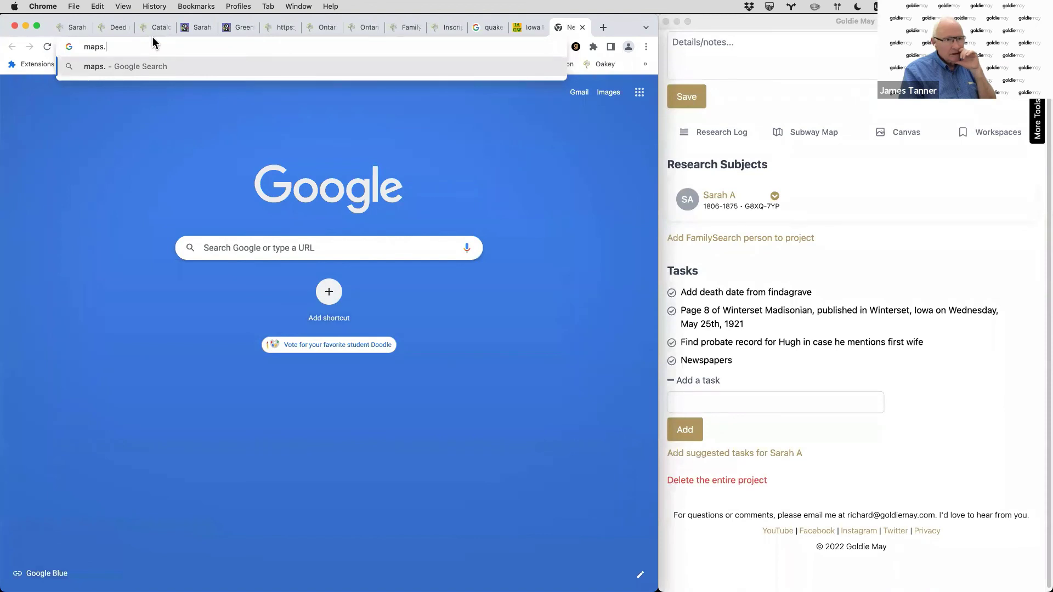
key("cmd+a")
type("greenfield, iowa")
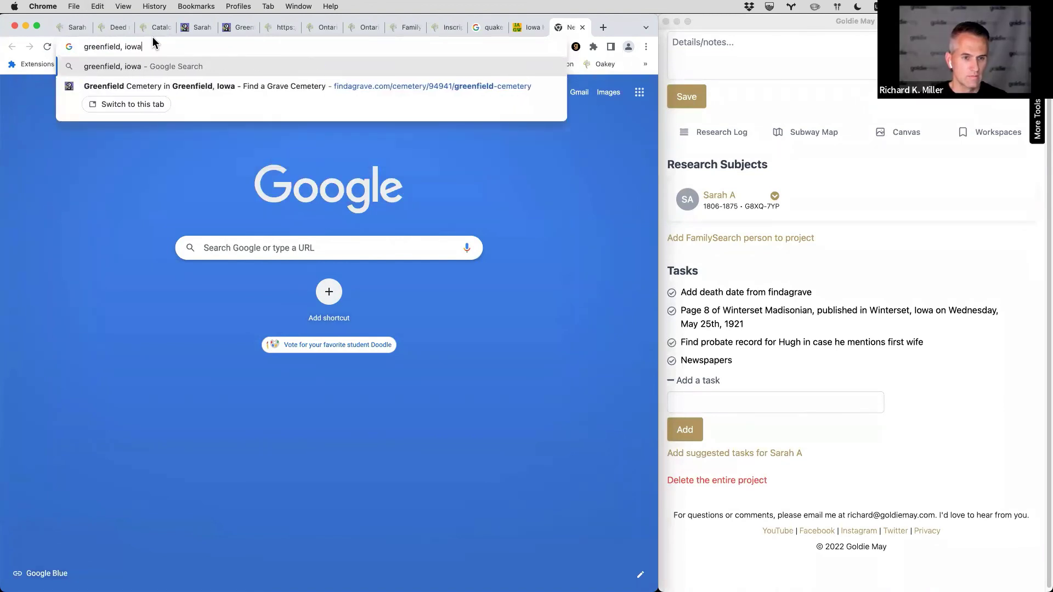
key("Return")
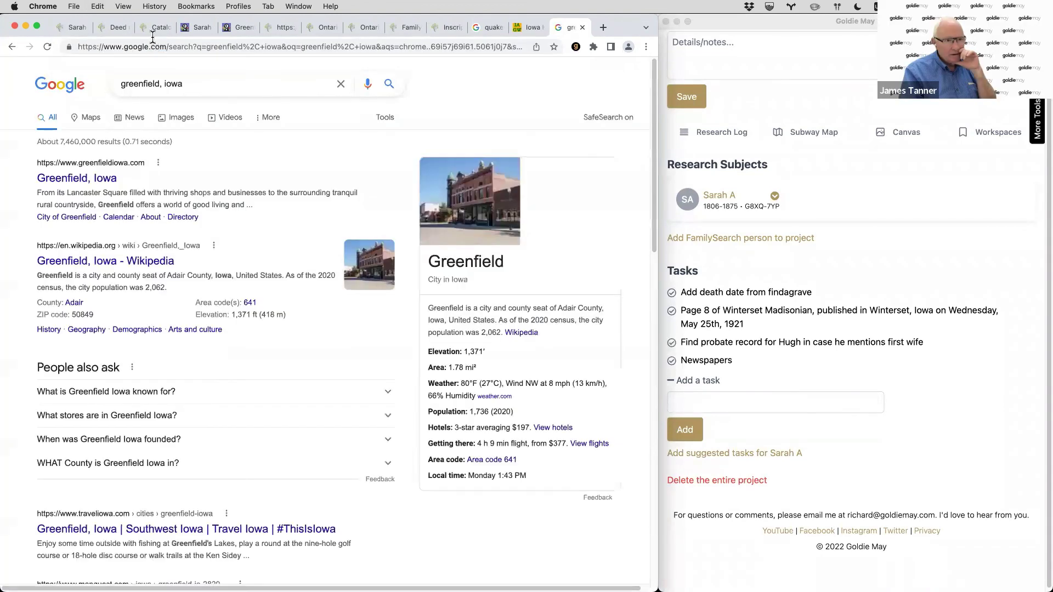
Refine the search to "greenfield, iowa mortuaries" and examine the funeral homes and cemeteries around Greenfield on the map
type("mortuaries")
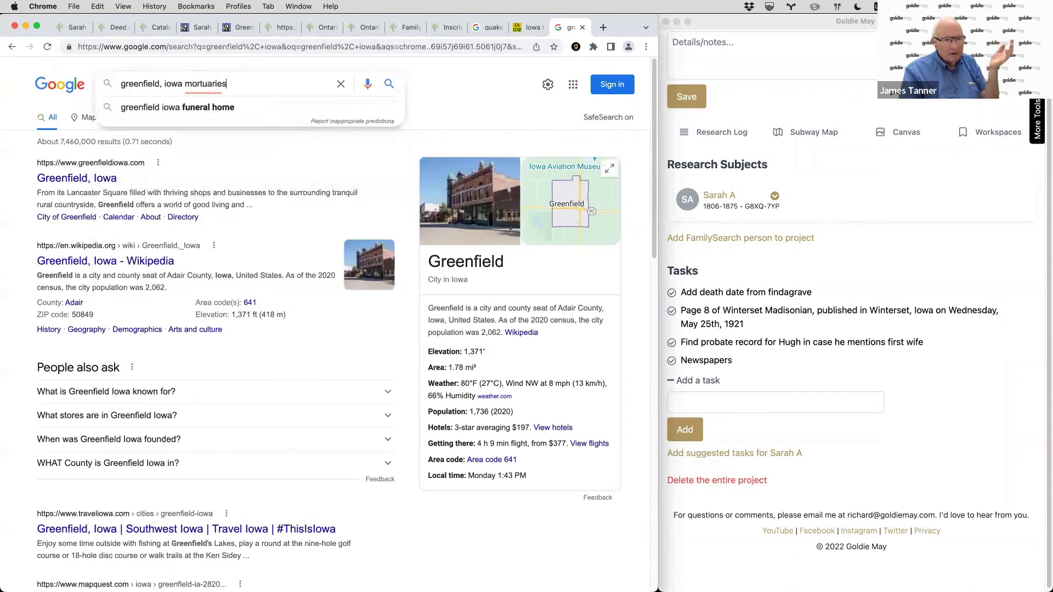
key("Return")
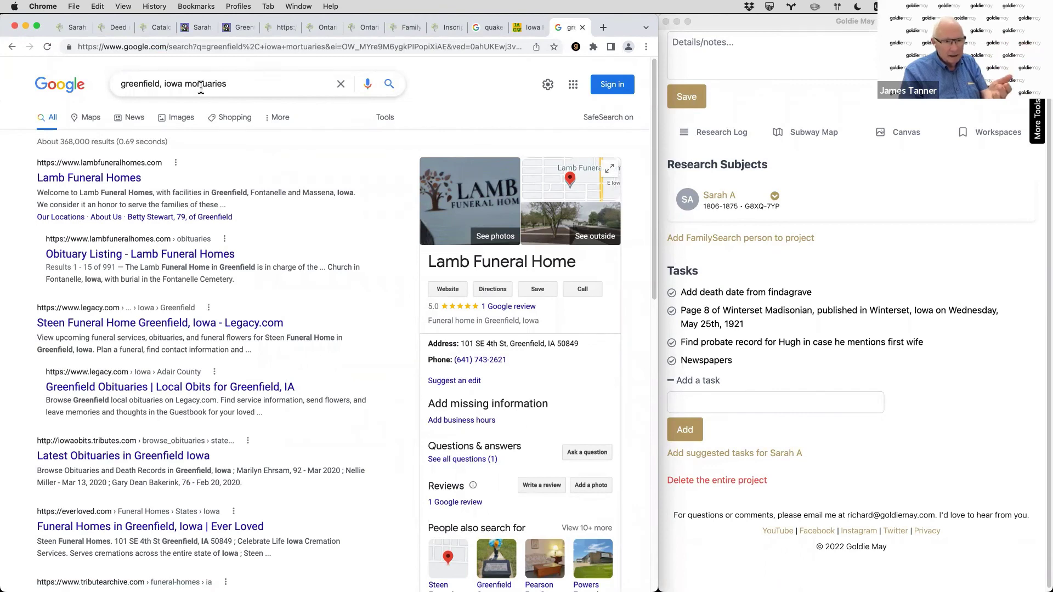
left_click(92, 118)
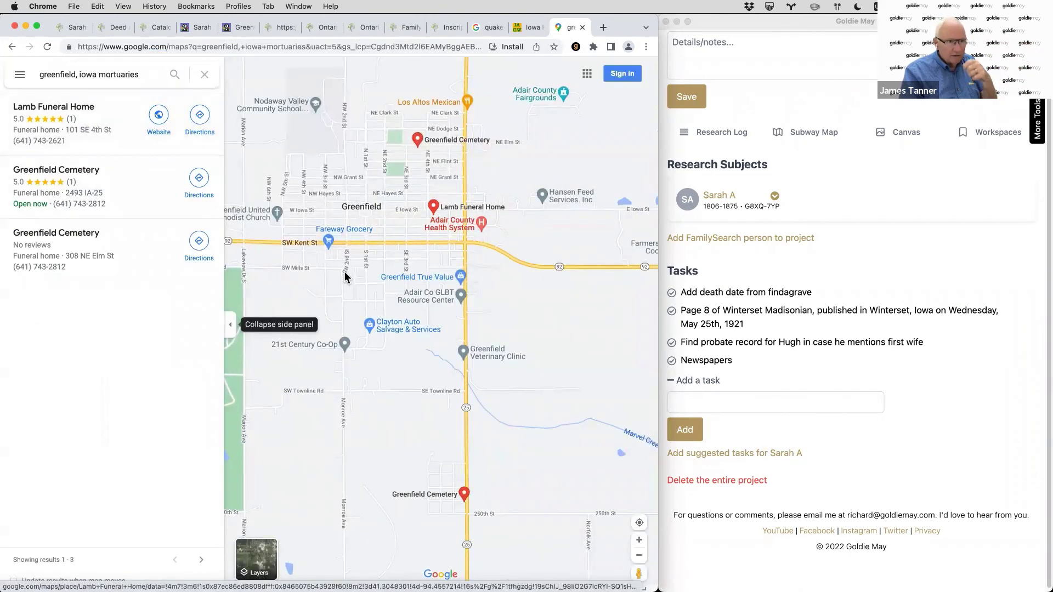
left_click_drag(341, 285, 338, 315)
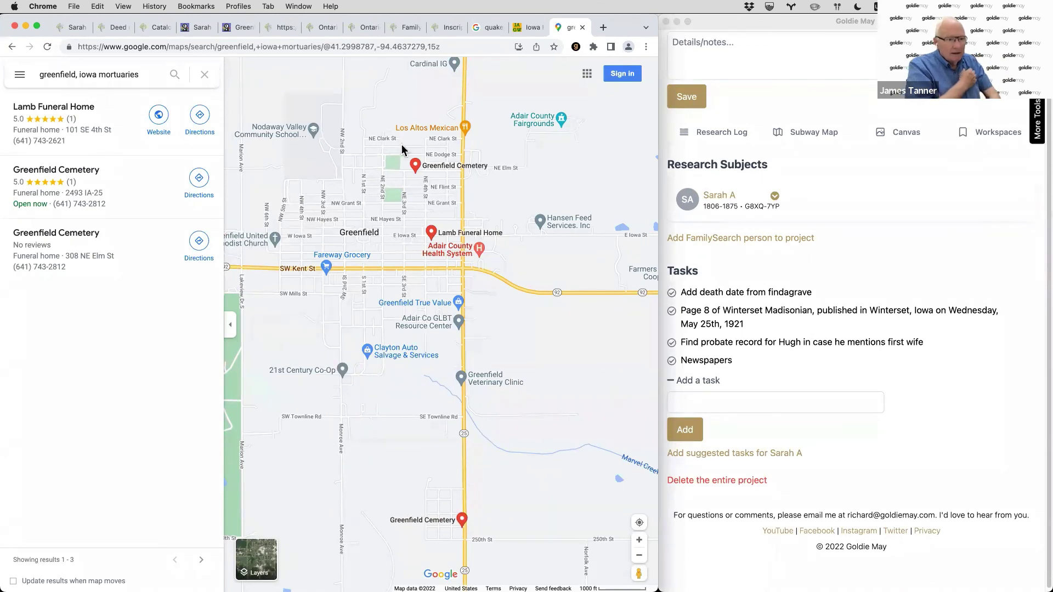
mouse_move(439, 167)
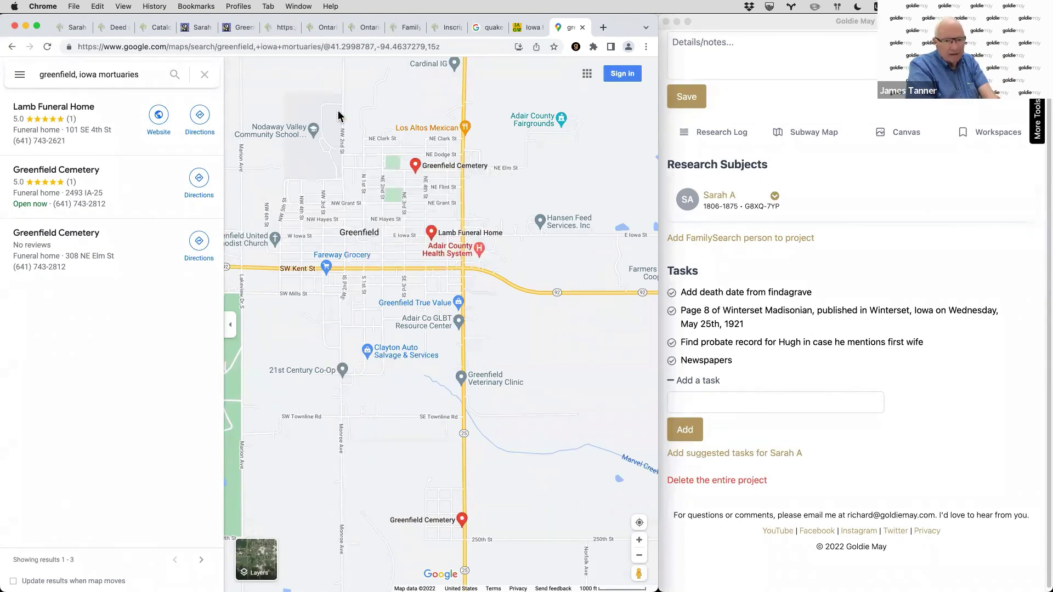